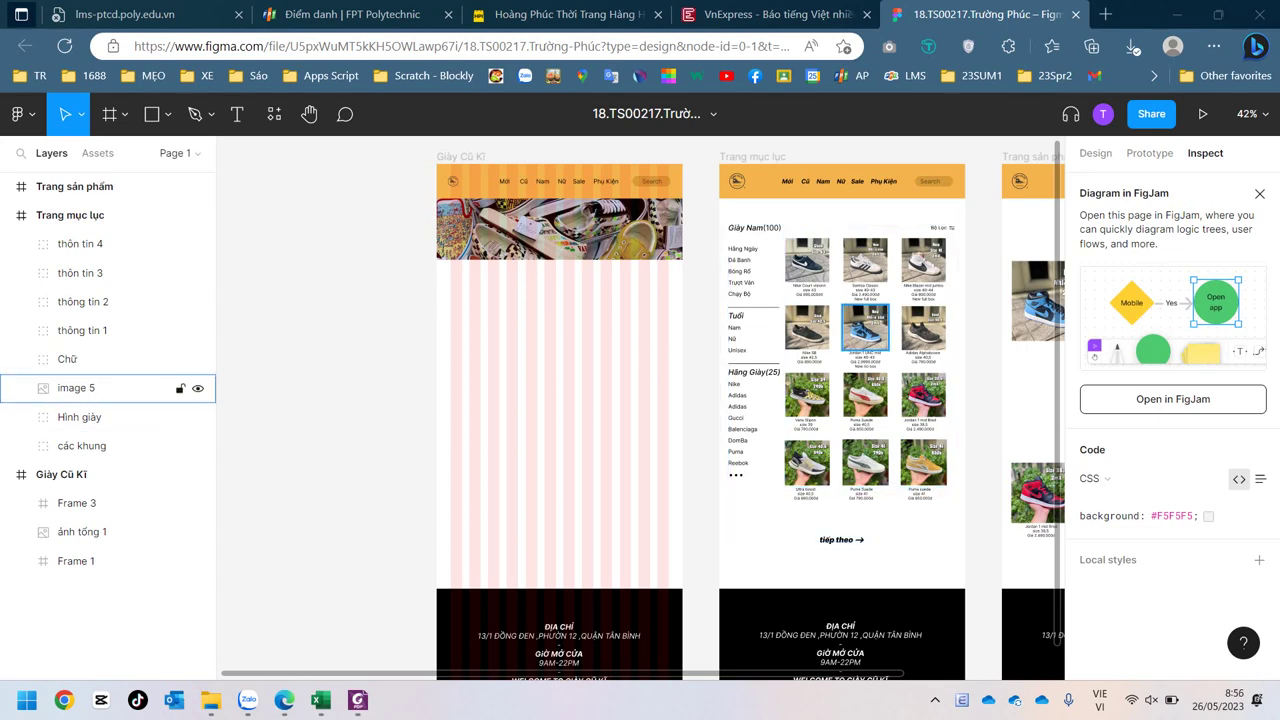
Step: Zoom to 53% on the shoe product page, inspect the shoe image group, and dismiss the Diagram in FigJam card
scroll(843, 326, "up", 2)
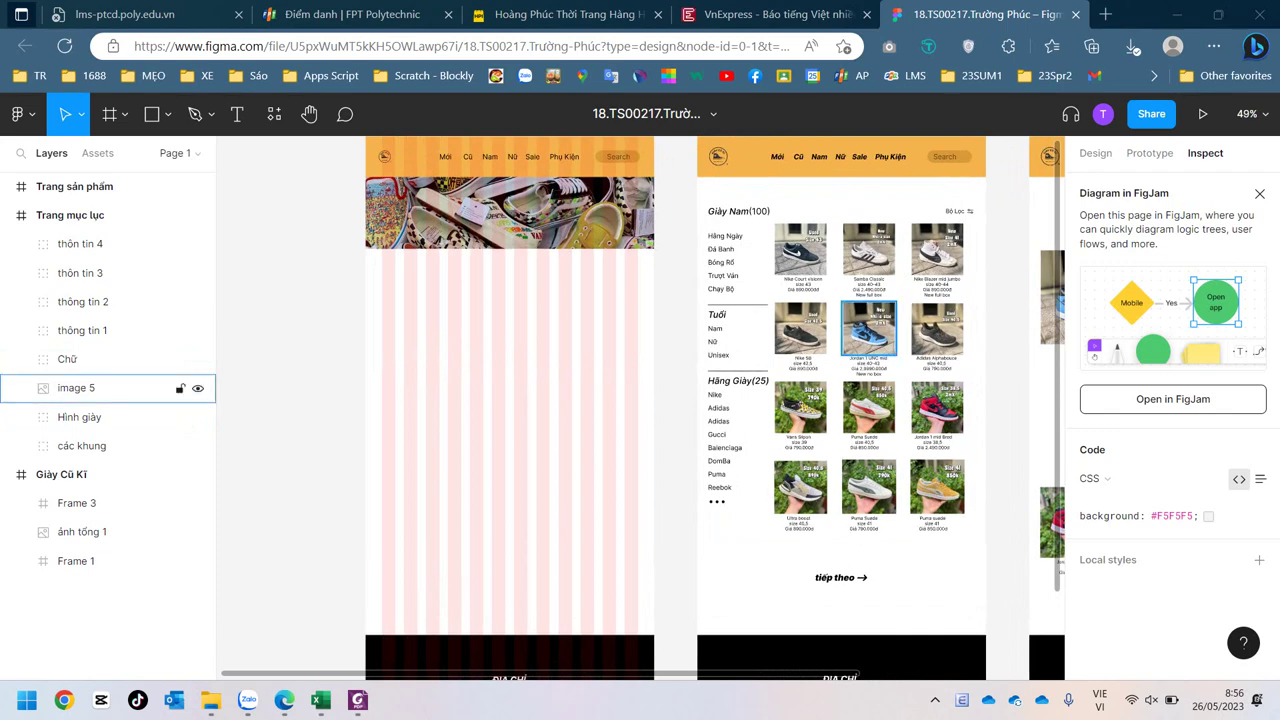
scroll(868, 328, "up", 1)
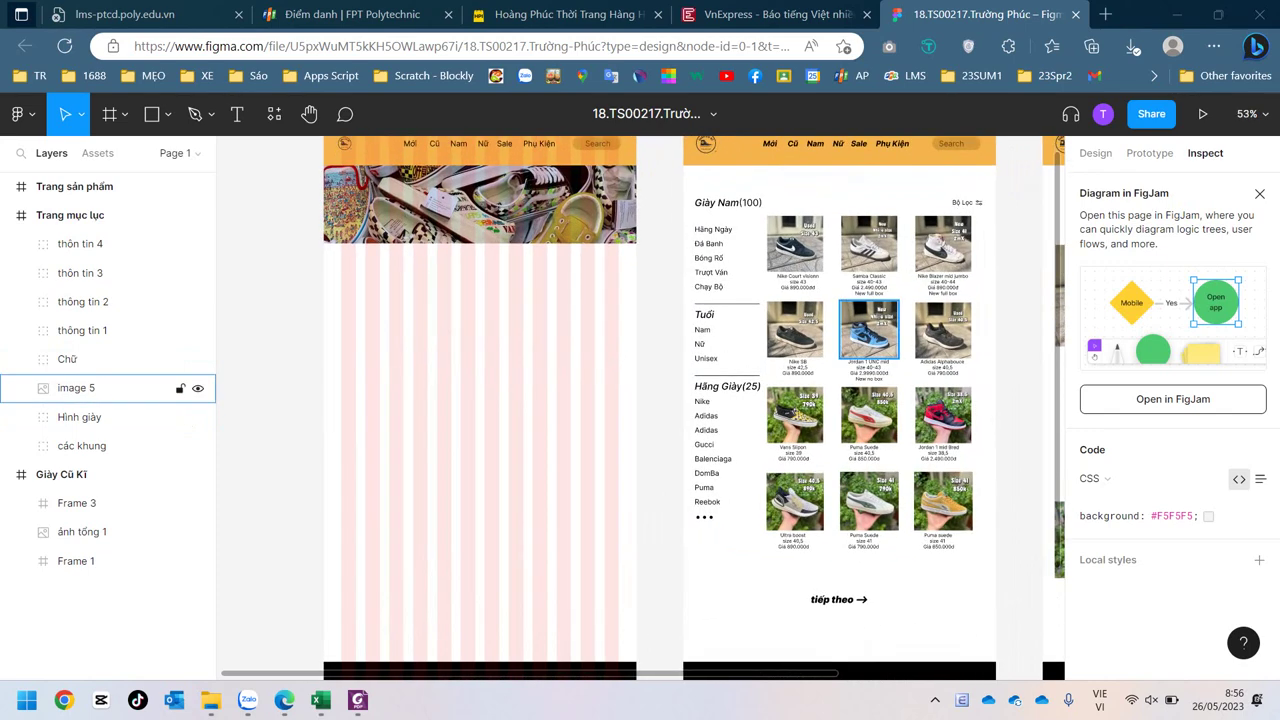
left_click(79, 416)
key("Escape")
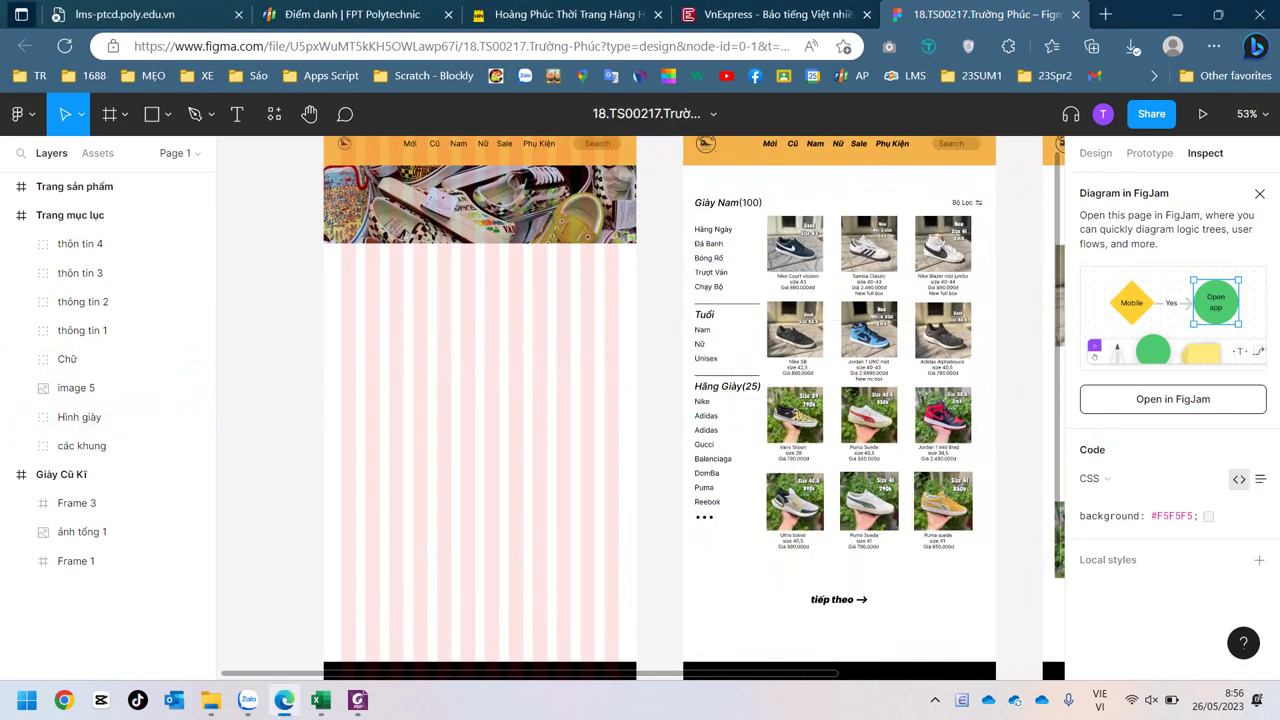
scroll(640, 400, "right", 2)
scroll(640, 400, "left", 1)
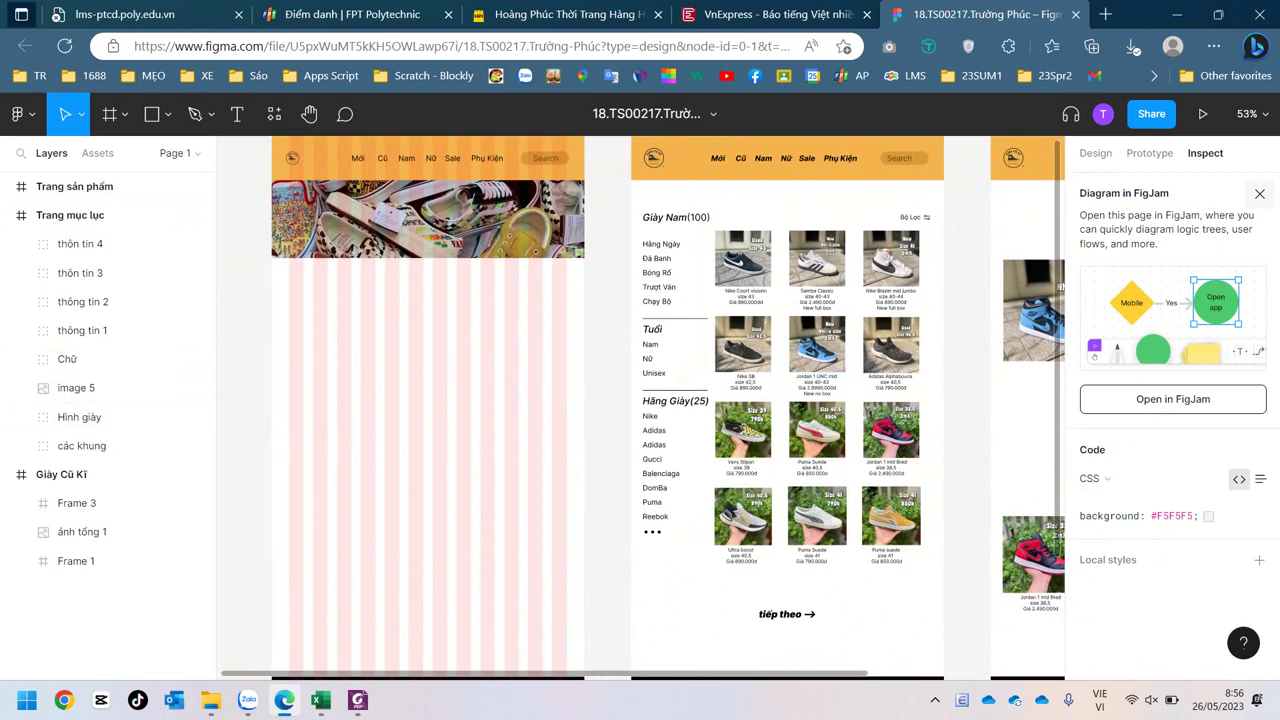
left_click(1259, 193)
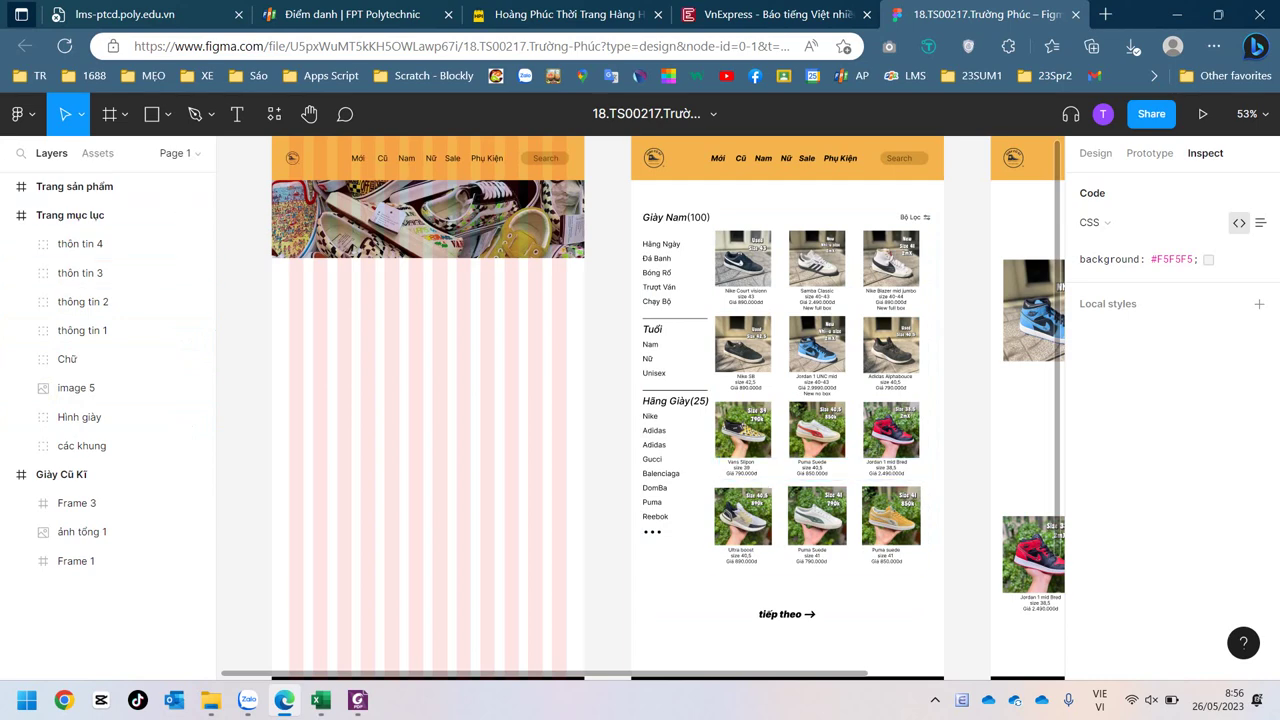
Step: Draw a tall 180×733 frame below the banner, restoring its left edge to 180 wide
key("f")
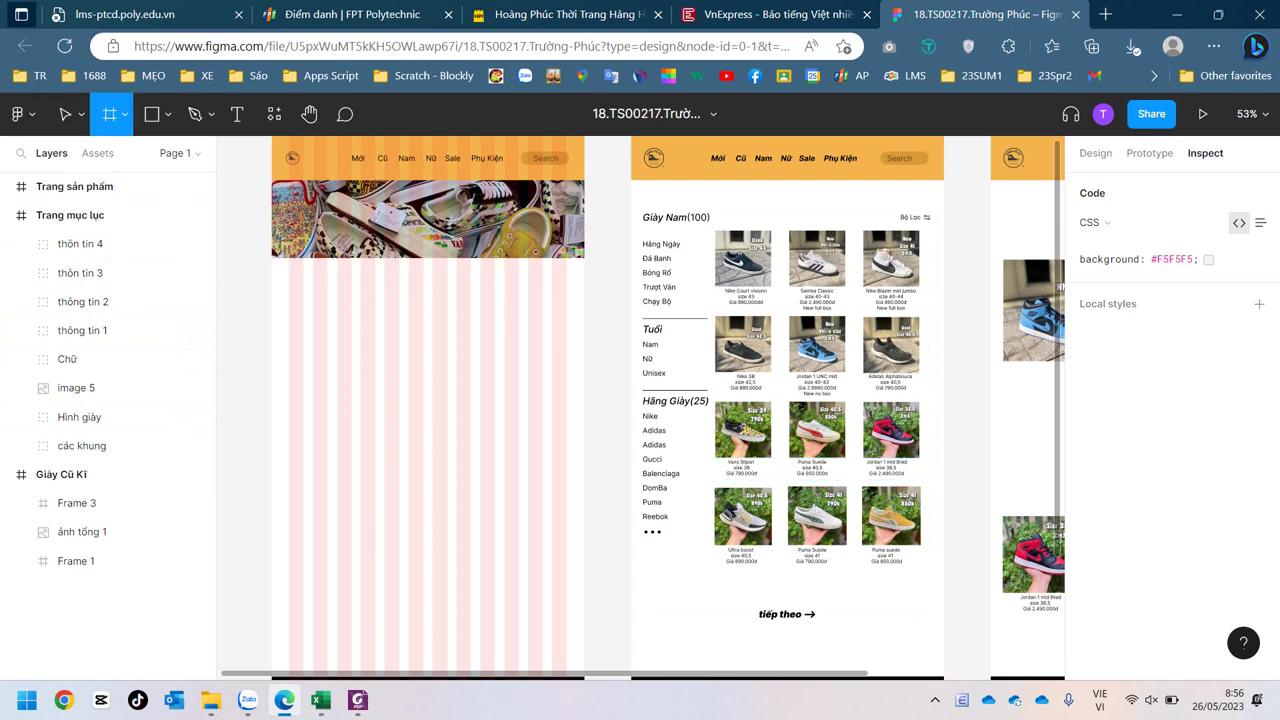
left_click_drag(288, 272, 375, 622)
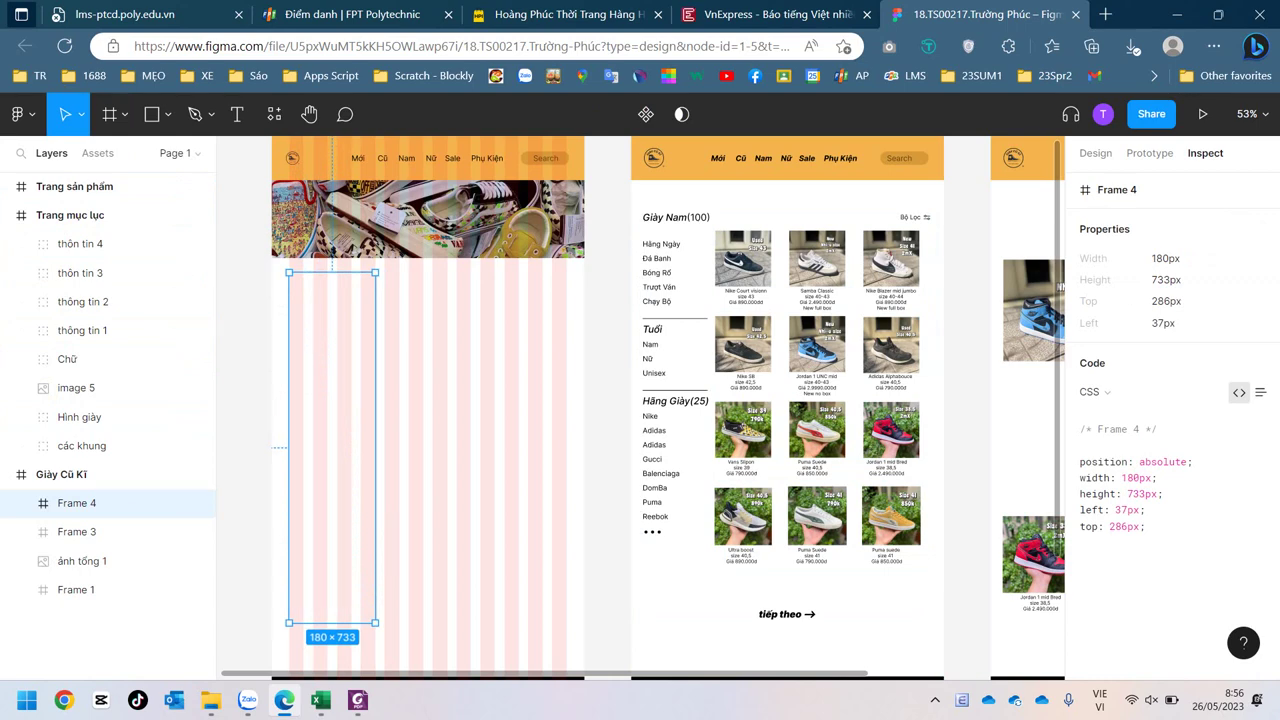
left_click_drag(289, 447, 303, 447)
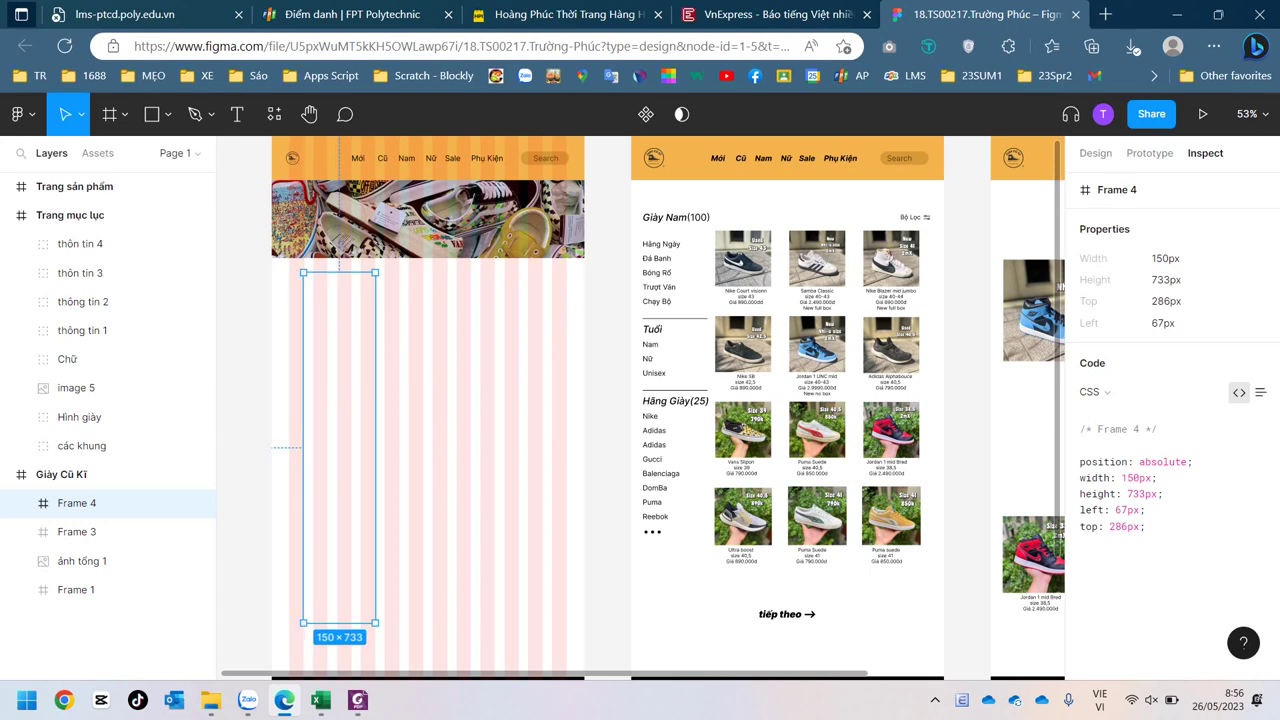
left_click_drag(303, 447, 289, 447)
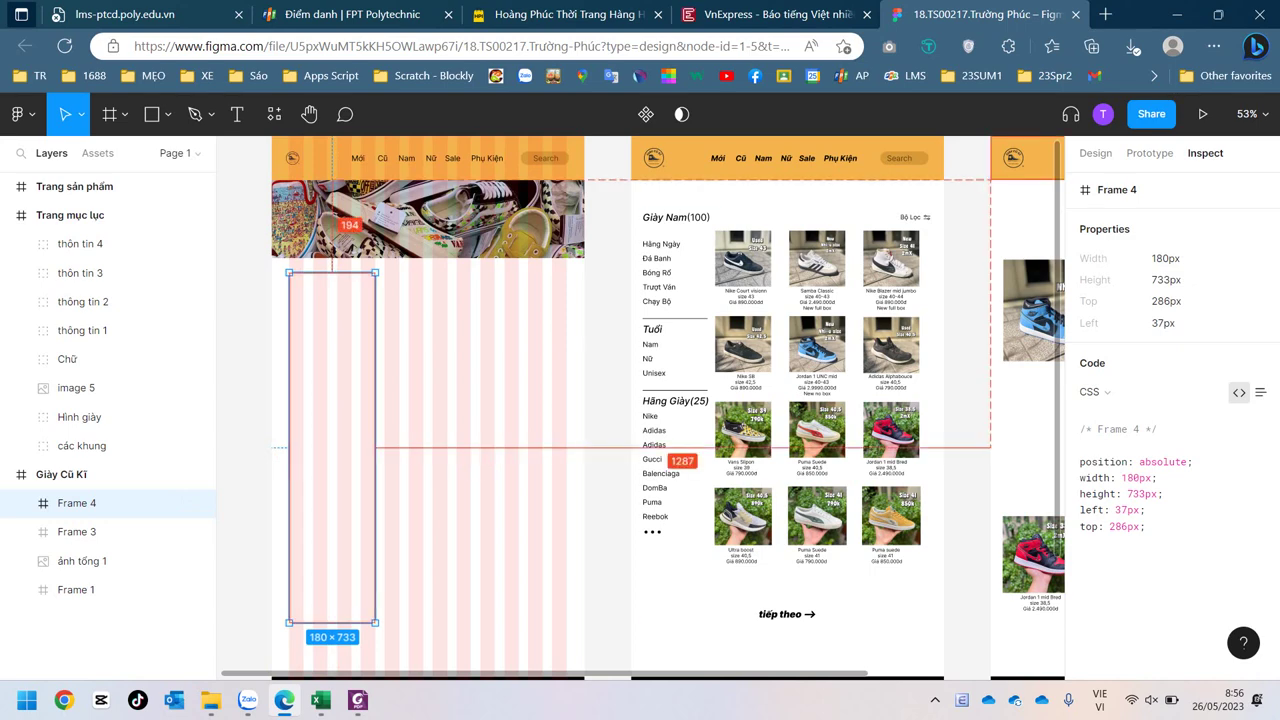
Step: Give Frame 4 a 1 px black (000000) inside stroke and deselect it
key("alt+8")
scroll(1170, 420, "down", 3)
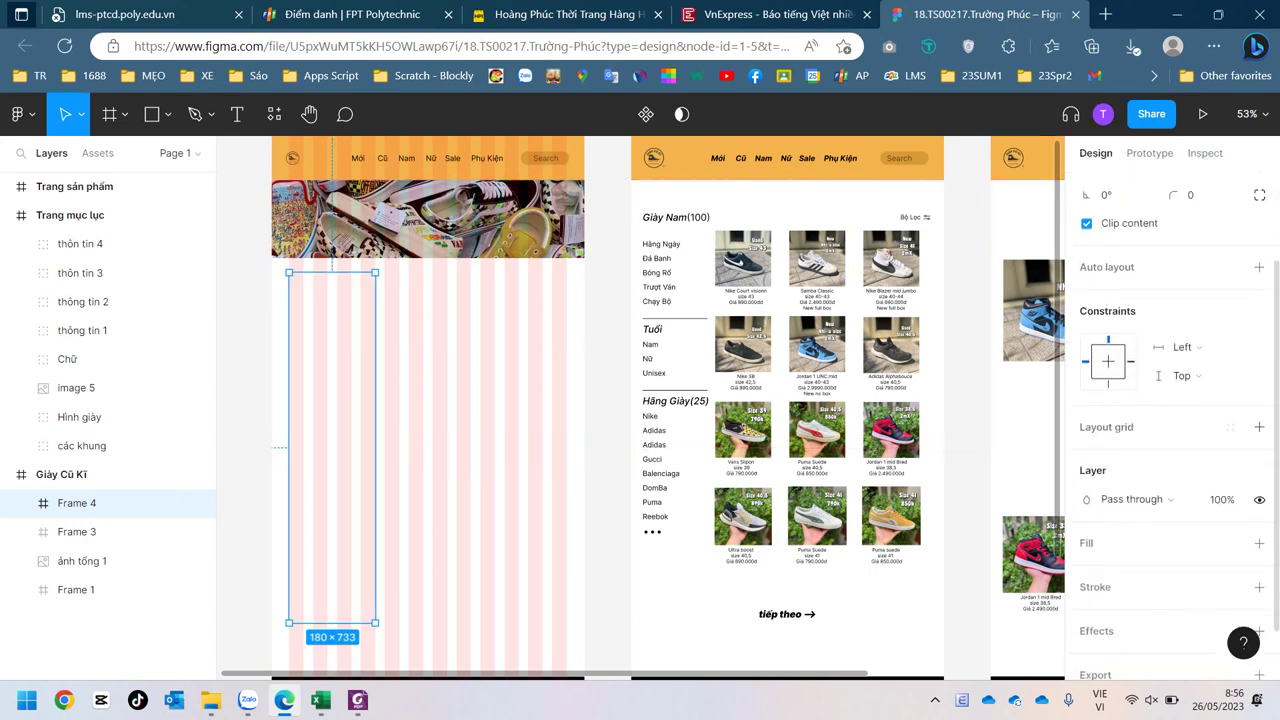
left_click(1259, 525)
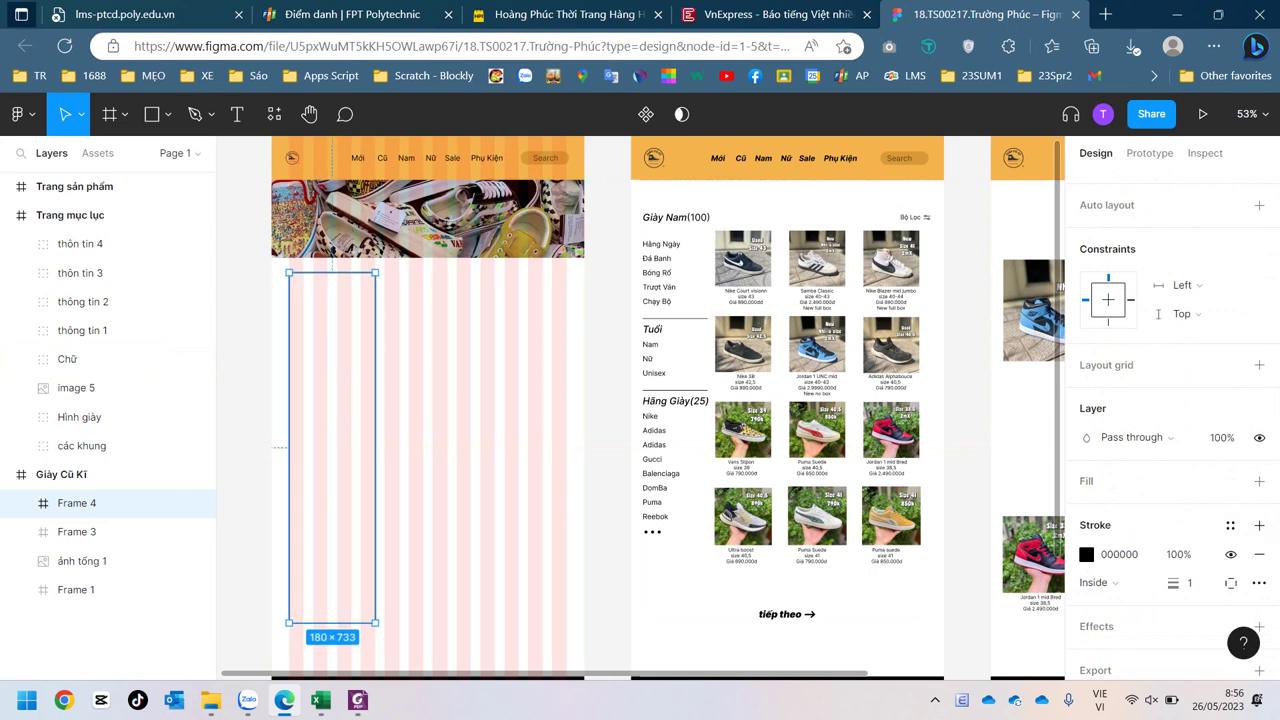
key("Escape")
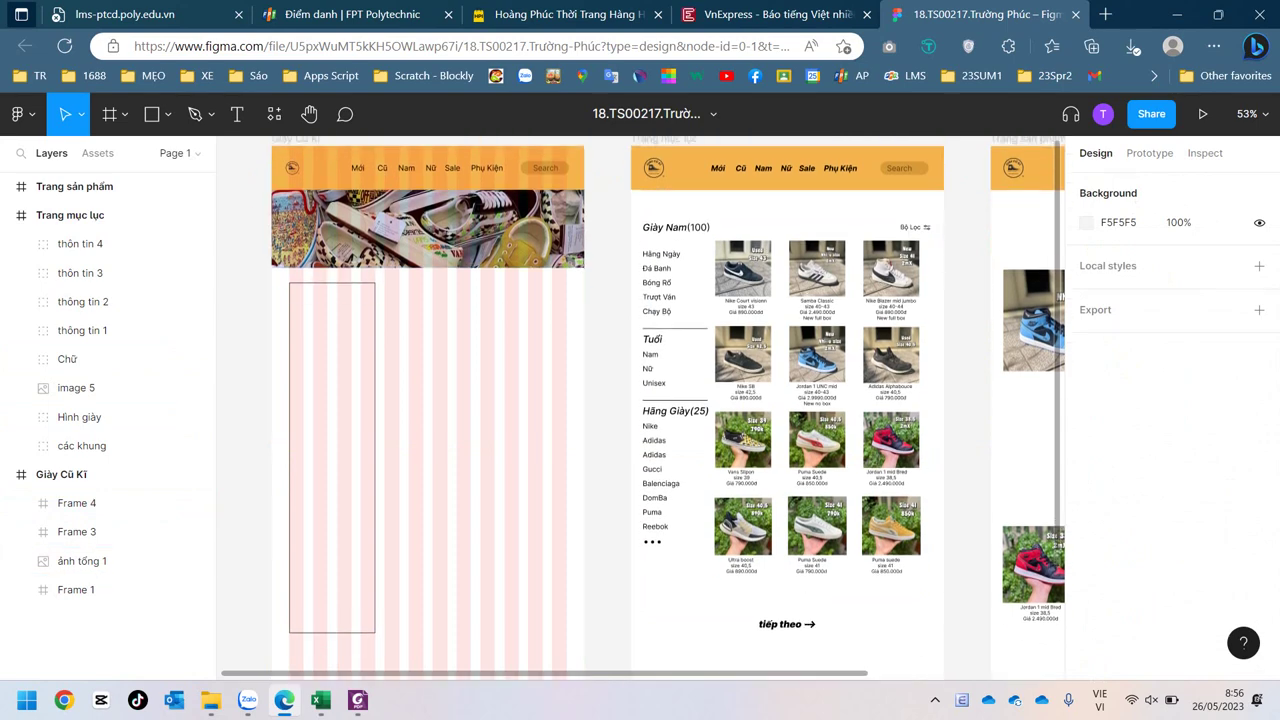
scroll(456, 400, "up", 1)
scroll(438, 289, "up", 2)
scroll(438, 289, "up", 2)
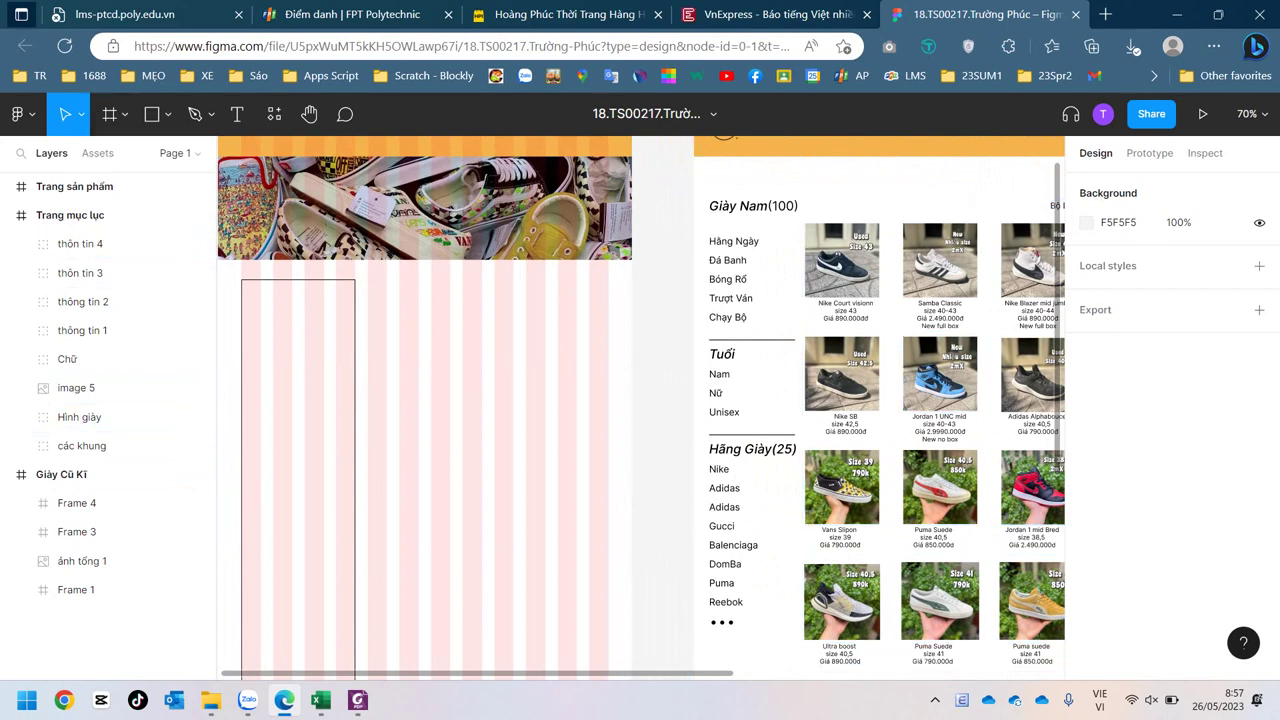
left_click(110, 503)
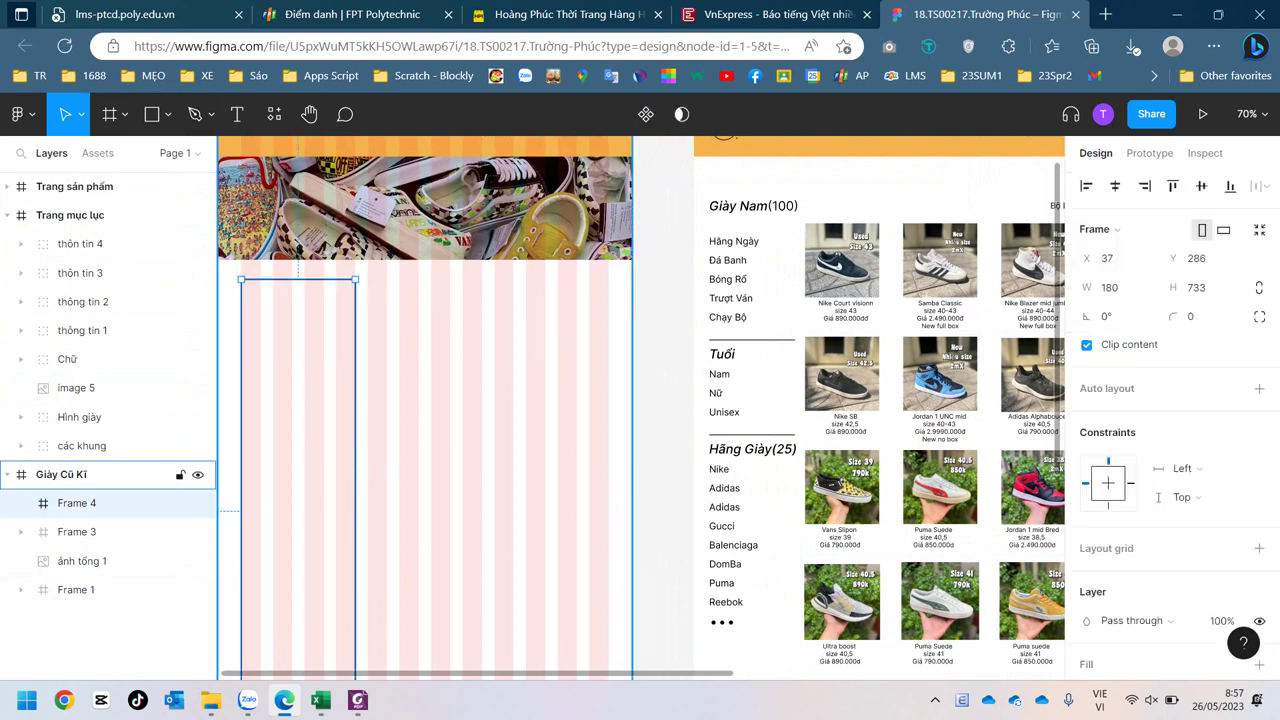
left_click(100, 474)
key("ctrl+shift+h")
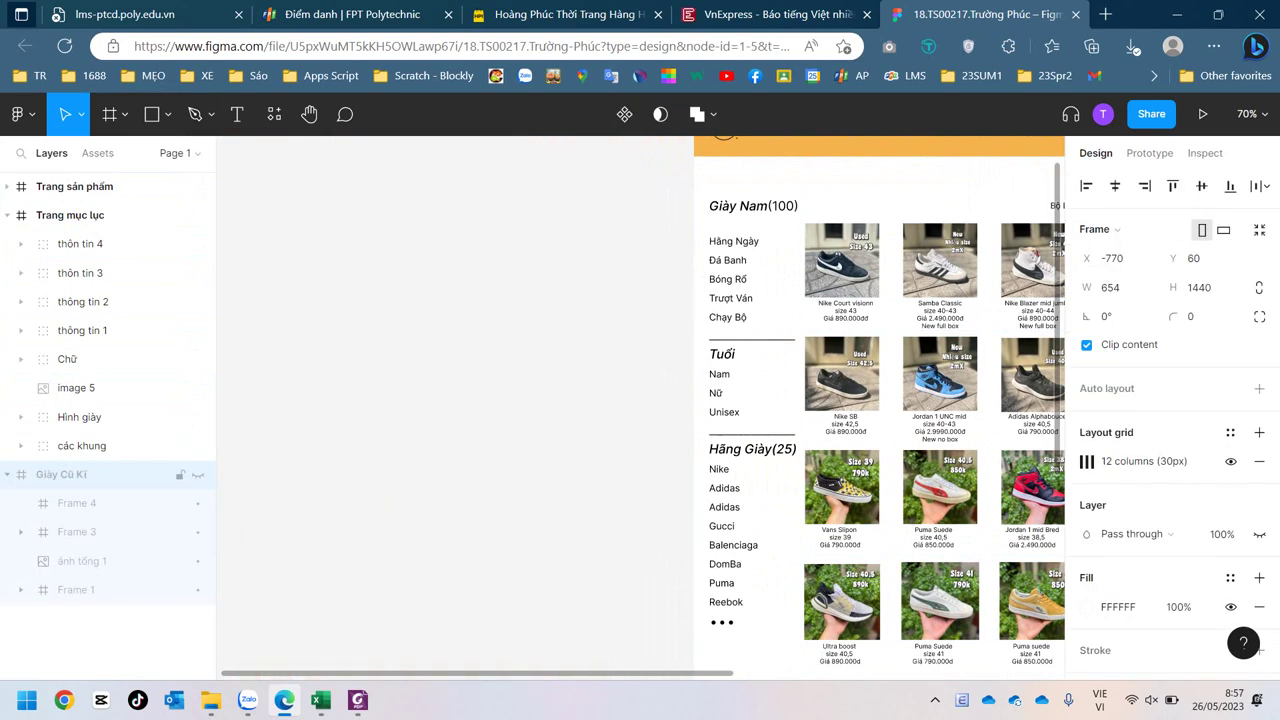
key("ctrl+shift+h")
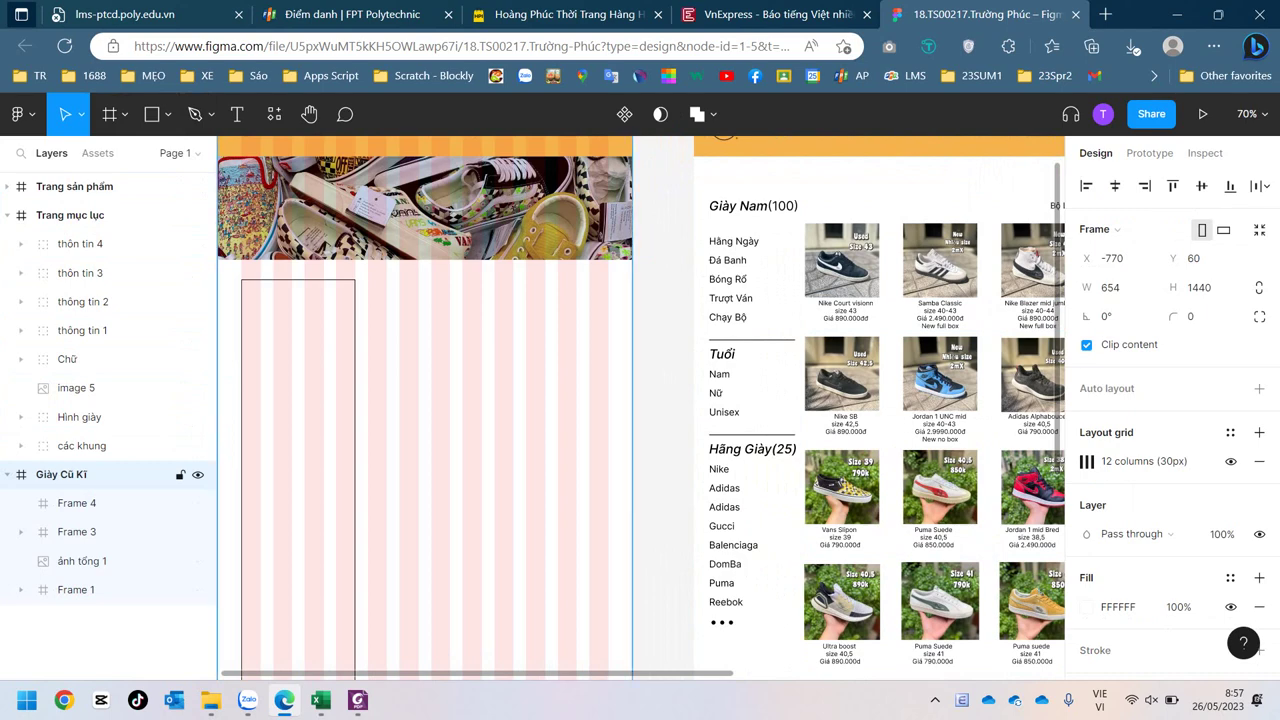
scroll(640, 400, "up", 3)
scroll(640, 400, "left", 3)
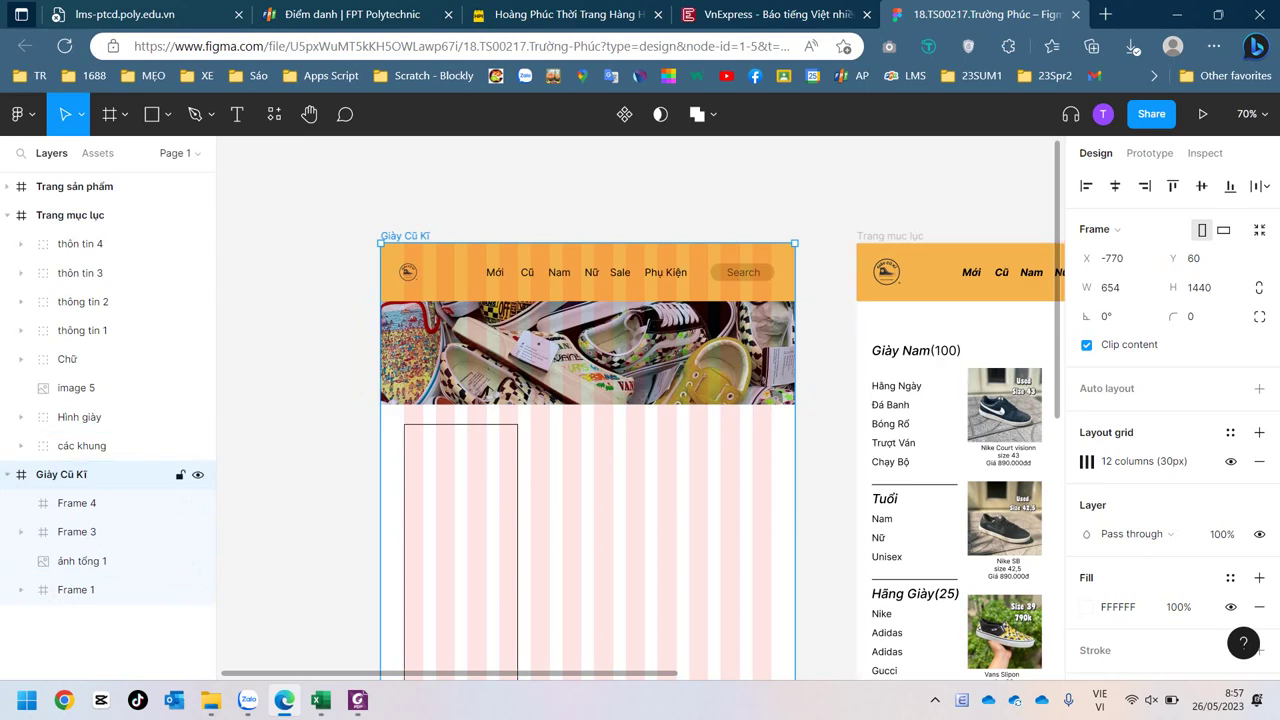
key("ctrl+shift+h")
key("ctrl+shift+h")
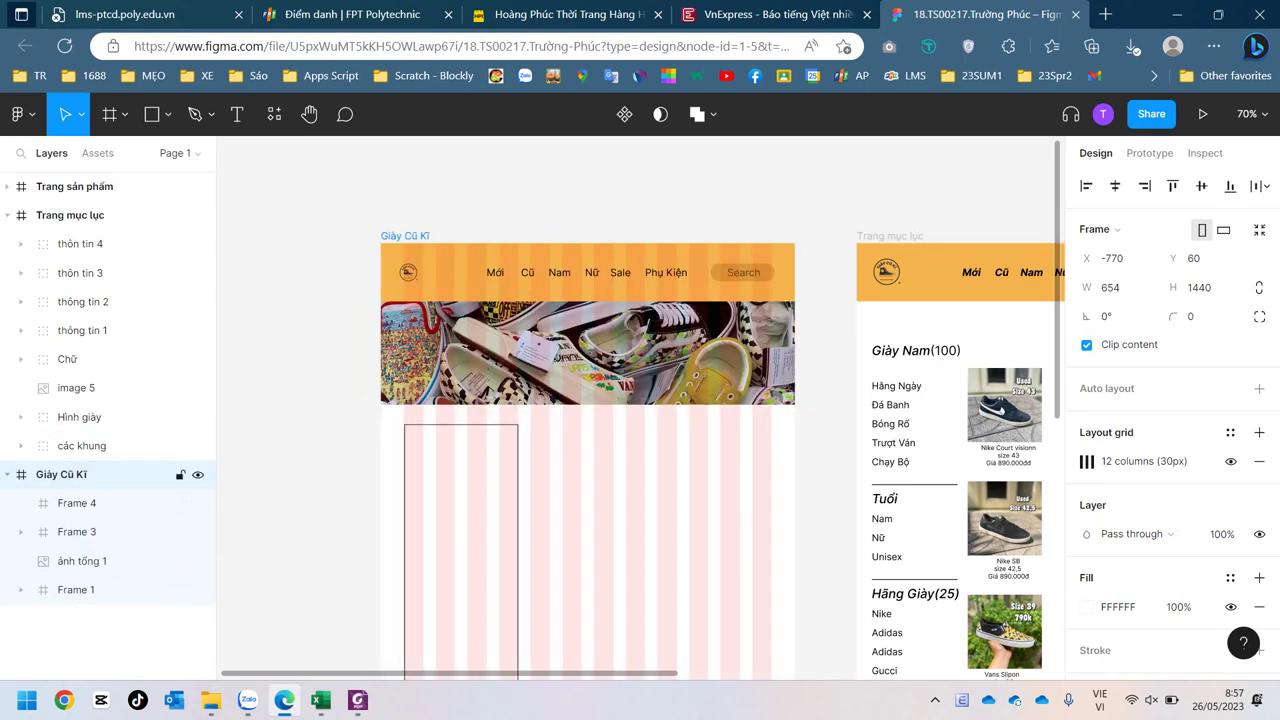
key("ctrl+shift+h")
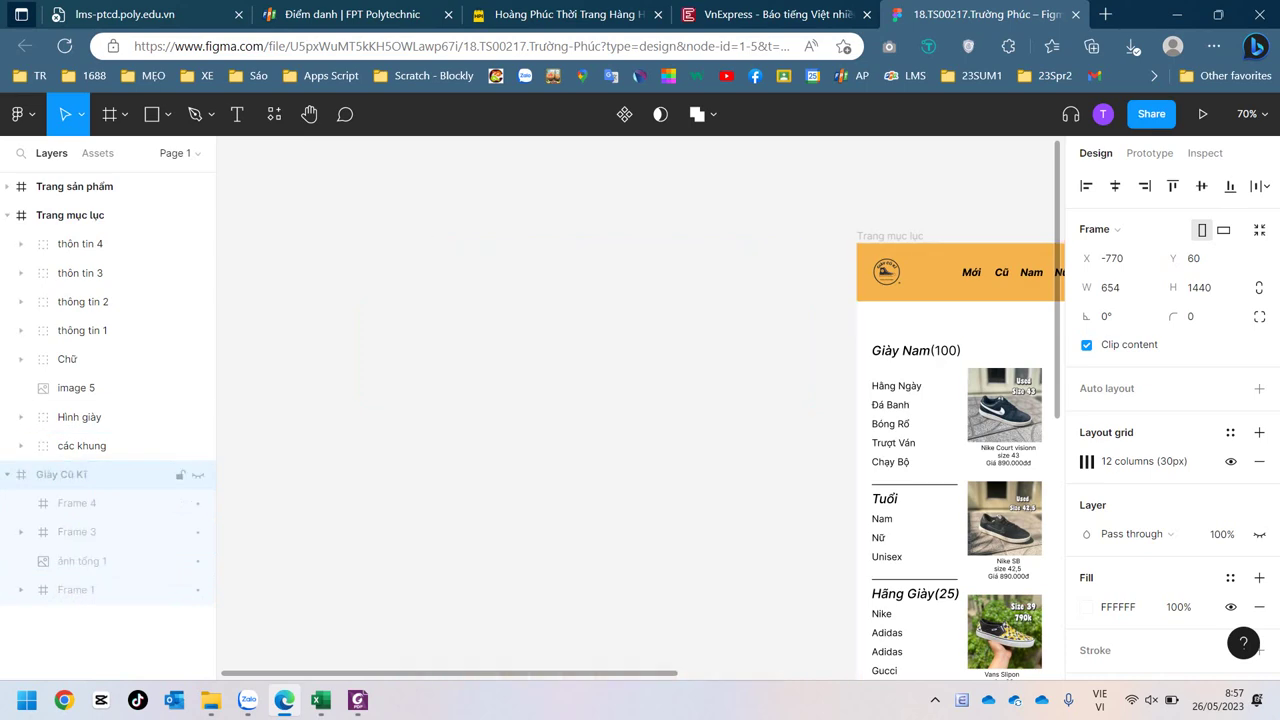
key("ctrl+shift+h")
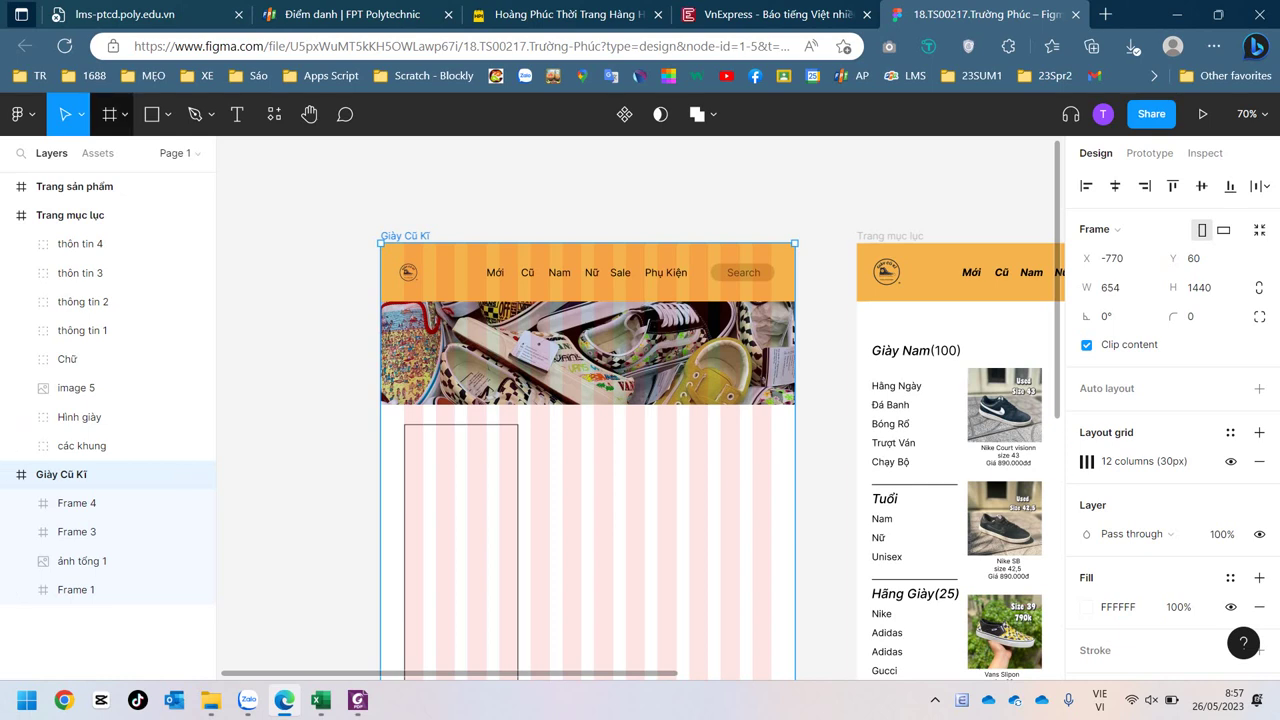
Step: Activate the Frame tool, close a system tray popup, and undo an accidental thin frame
left_click(108, 114)
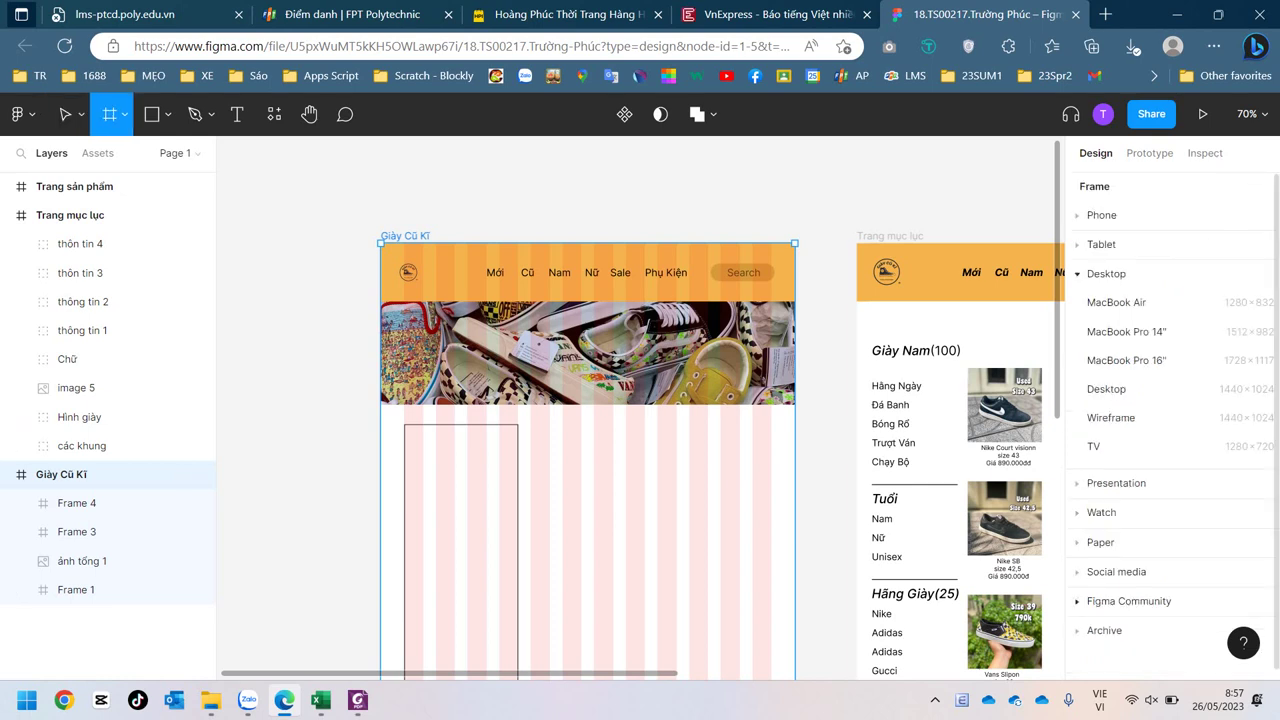
left_click(935, 700)
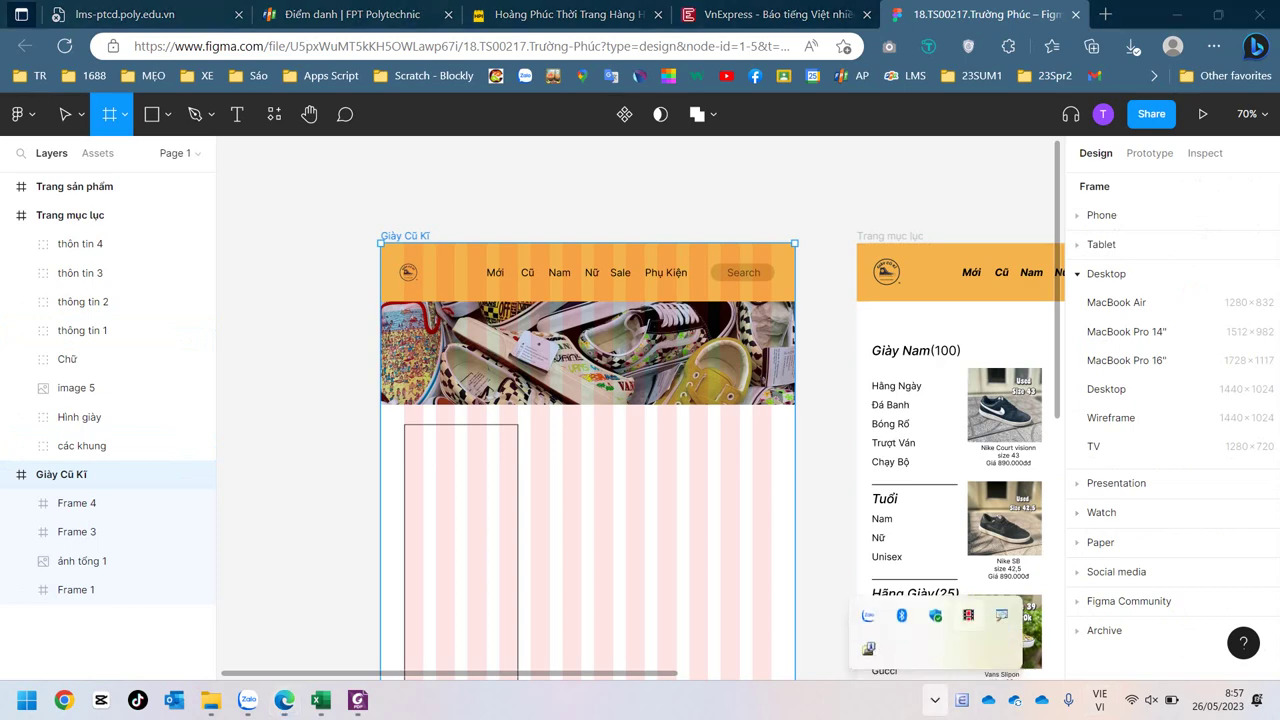
left_click(935, 700)
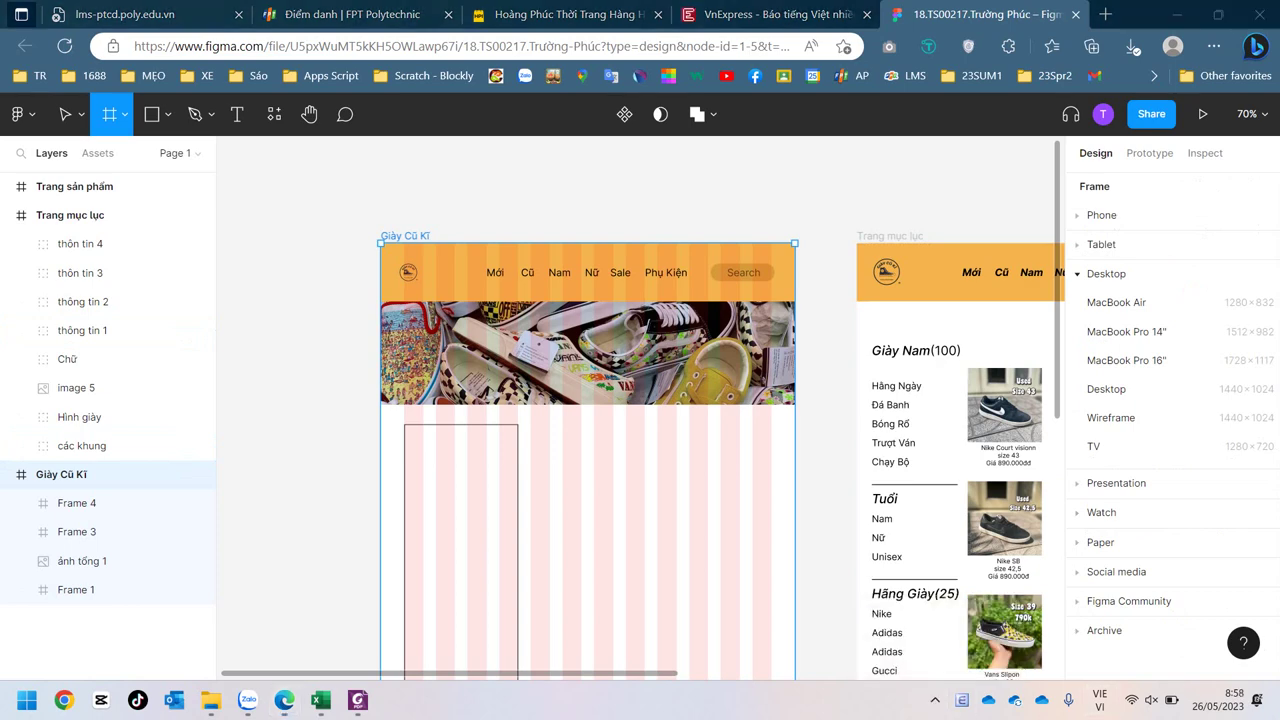
left_click_drag(723, 506, 779, 507)
key("ctrl+z")
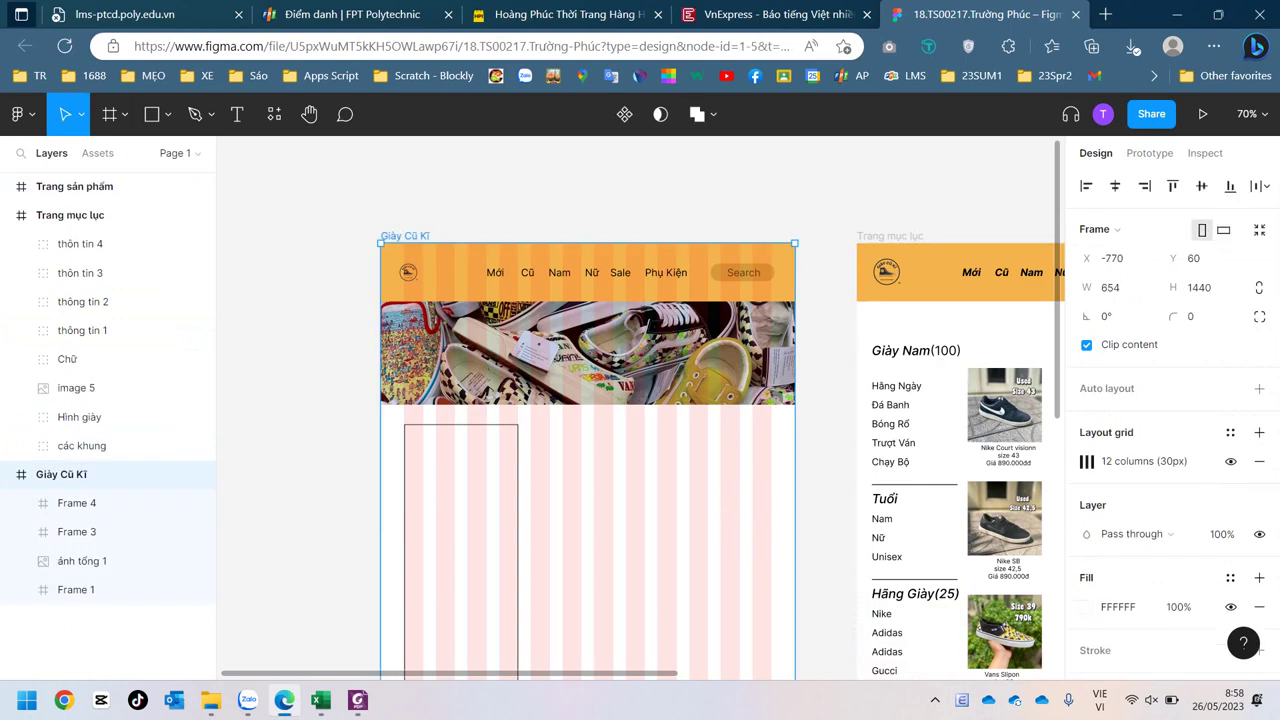
scroll(640, 450, "right", 5)
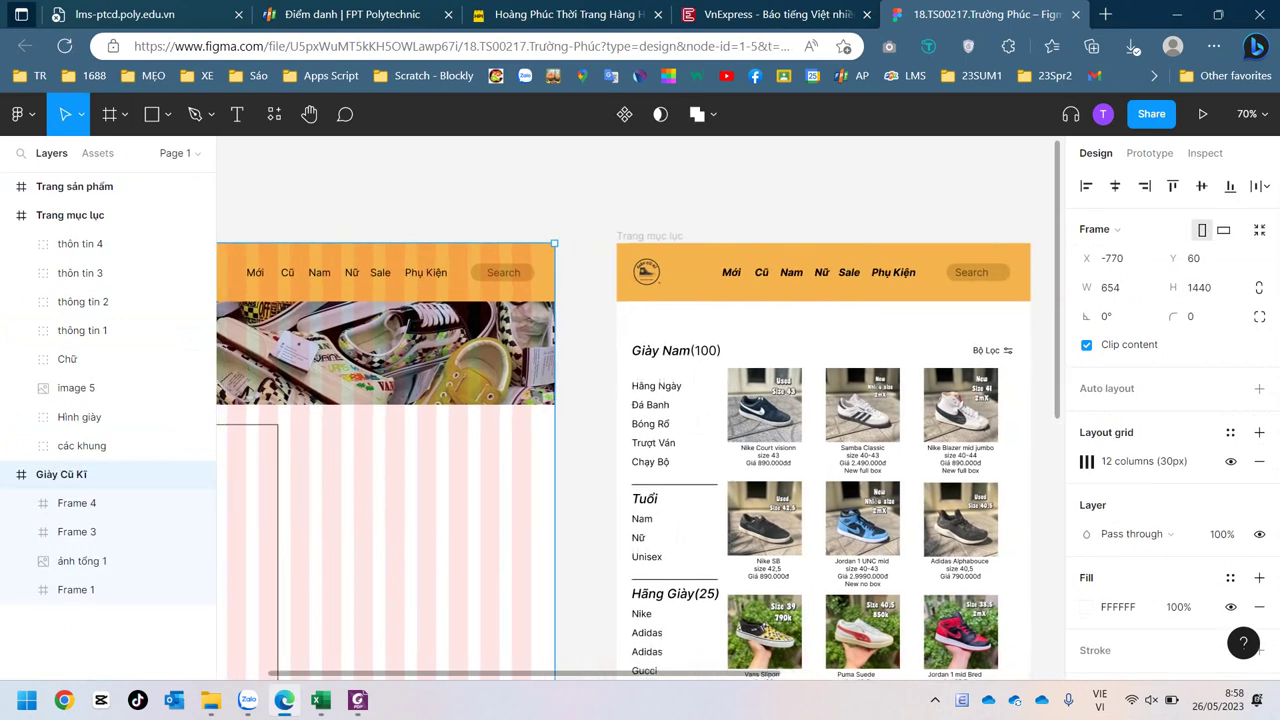
scroll(640, 450, "left", 5)
scroll(640, 450, "right", 4)
scroll(640, 450, "right", 2)
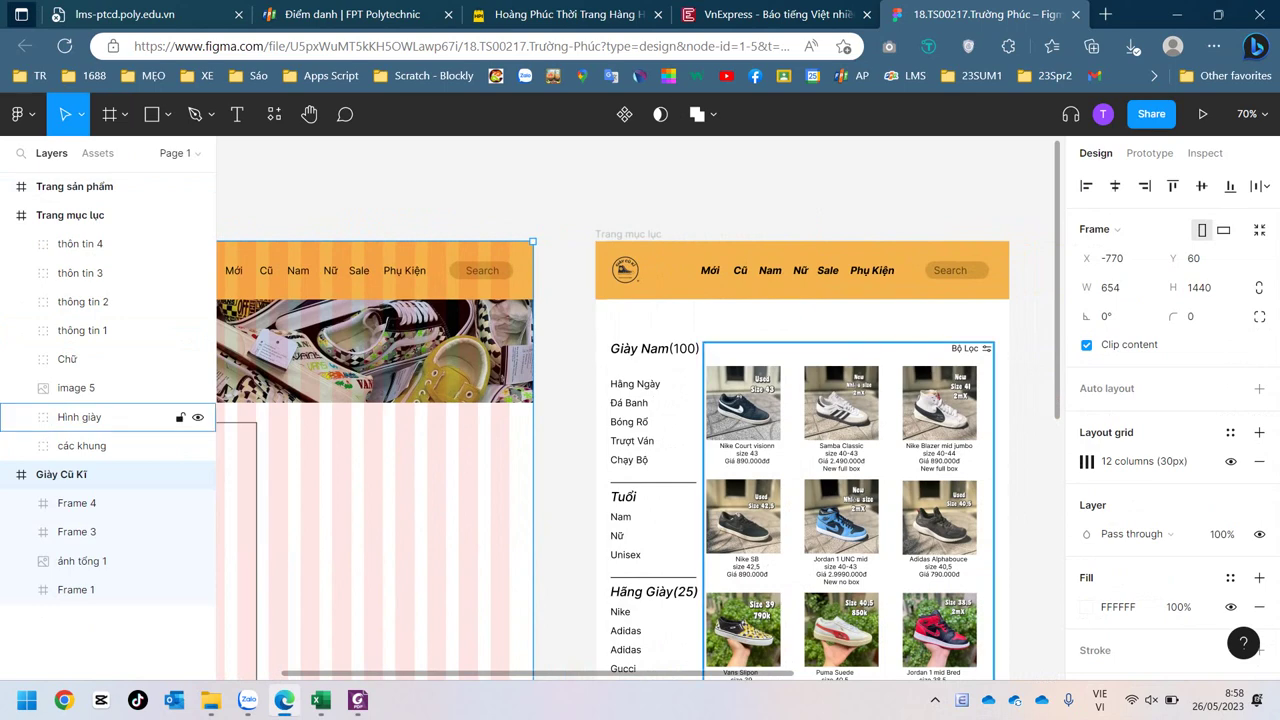
scroll(640, 400, "left", 2)
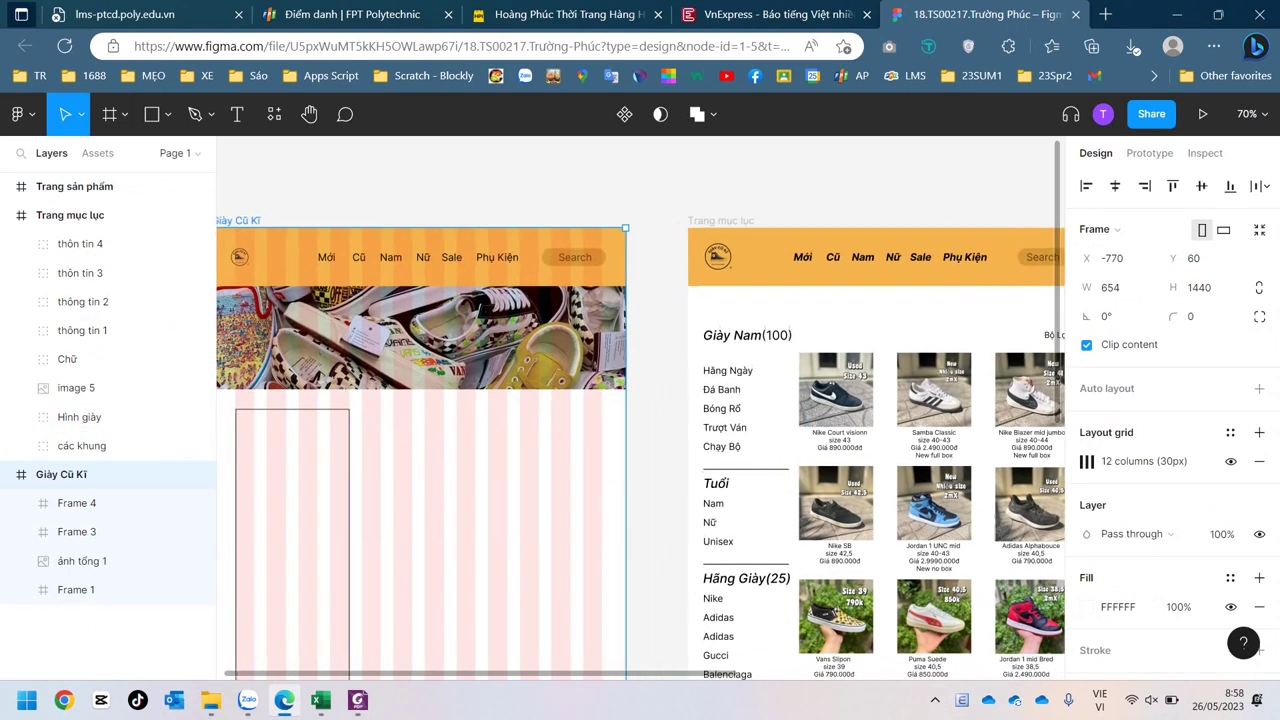
scroll(640, 400, "left", 3)
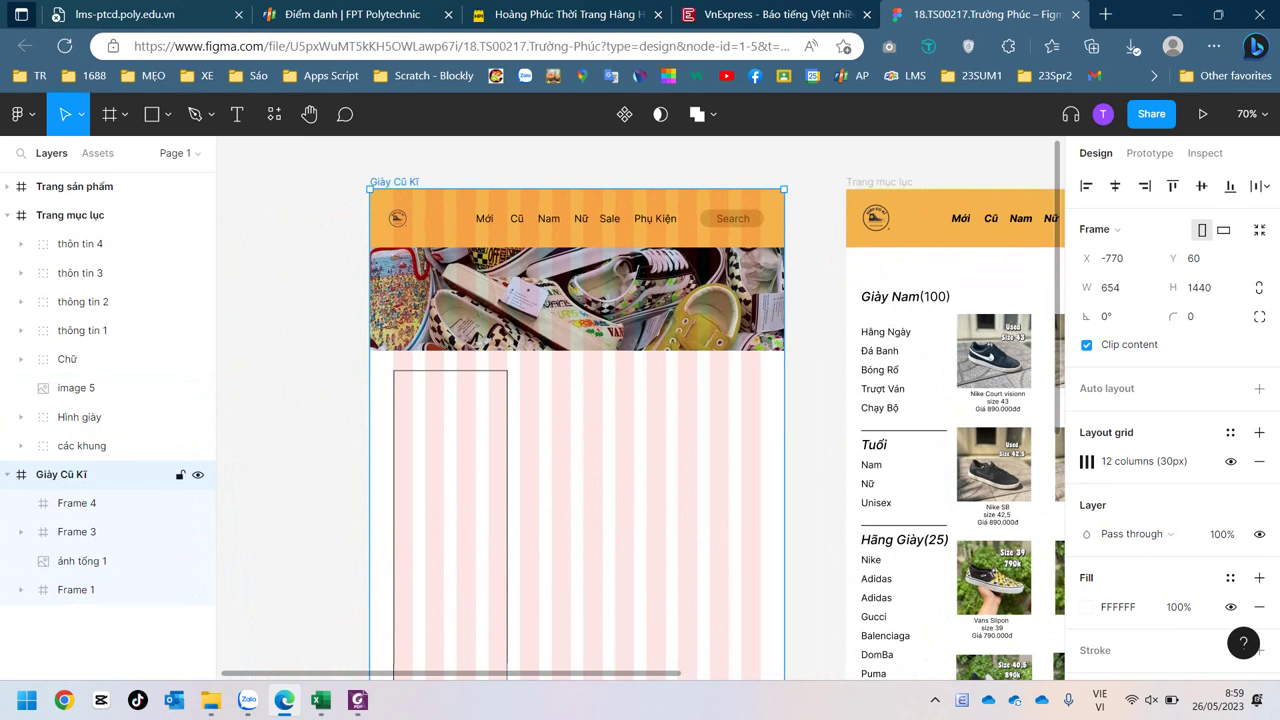
Step: Toggle the Giày Cũ Kĩ page's visibility off and on, then reactivate frame drawing
left_click(198, 474)
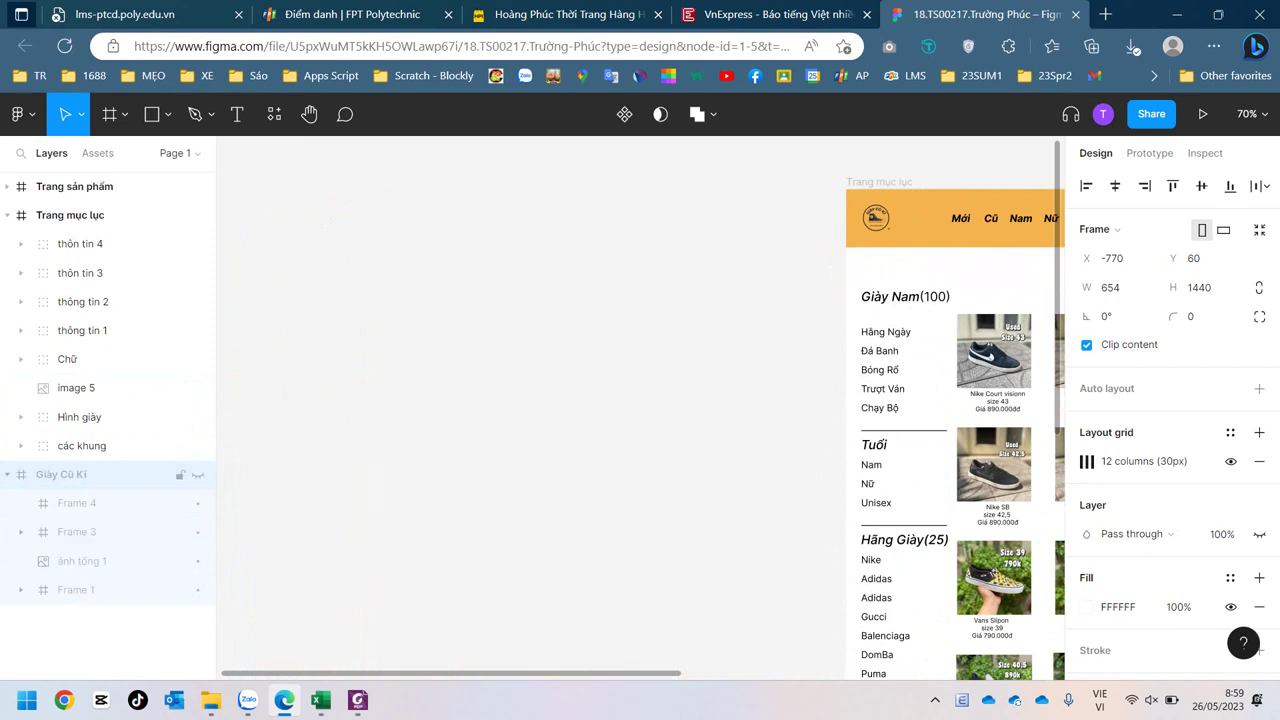
left_click(198, 474)
left_click(198, 474)
left_click(198, 474)
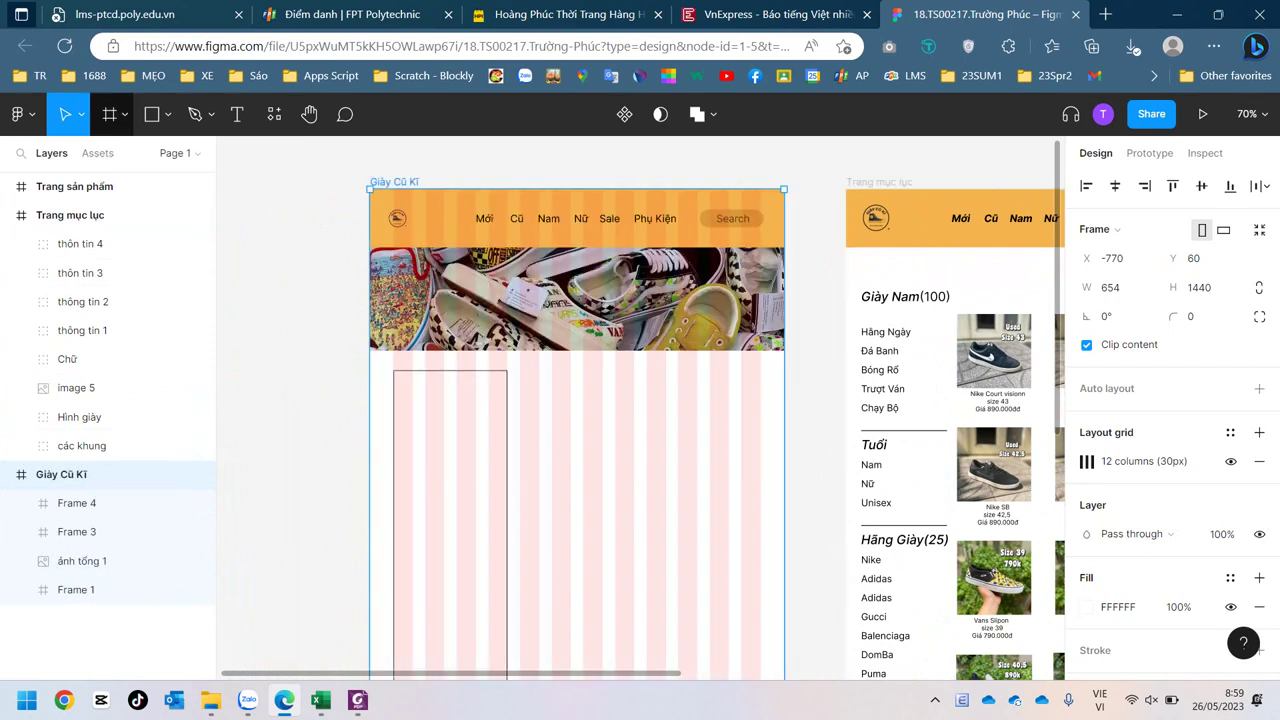
left_click(110, 114)
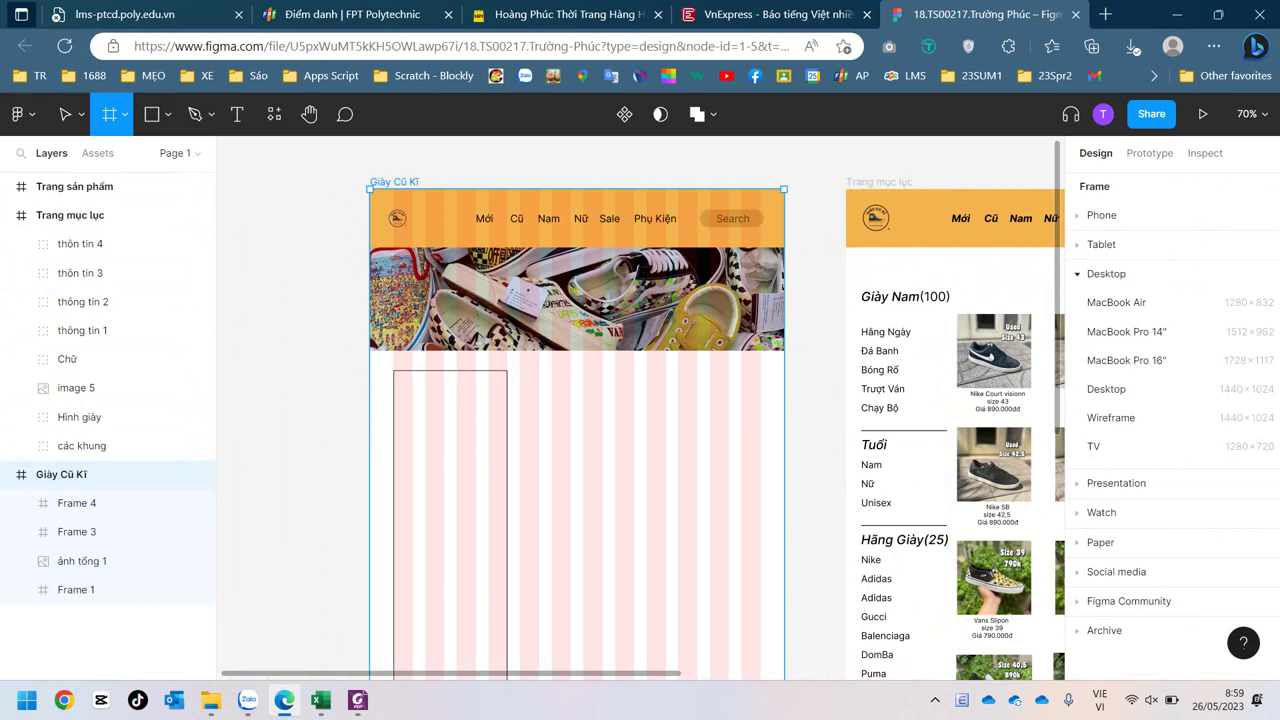
Step: Draw a 130×126 Frame 5 beside the tall frame and narrow Frame 4 to 130 wide
left_click_drag(519, 370, 602, 449)
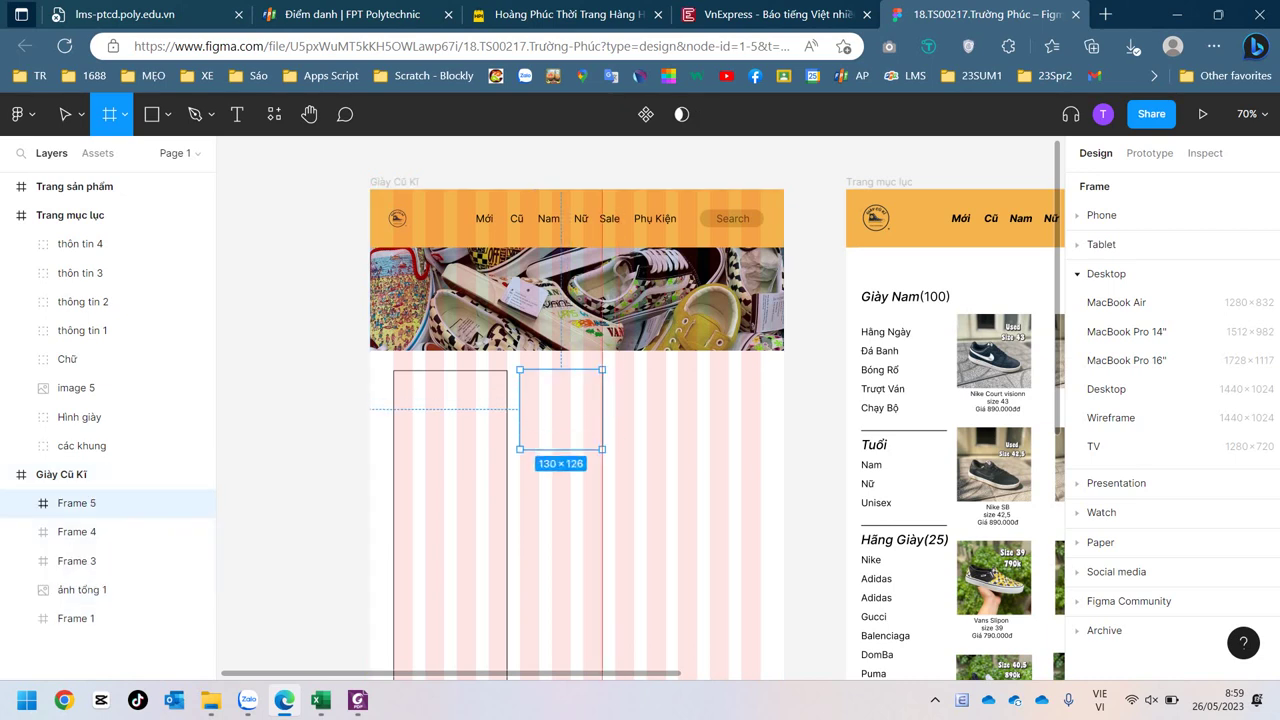
key("v")
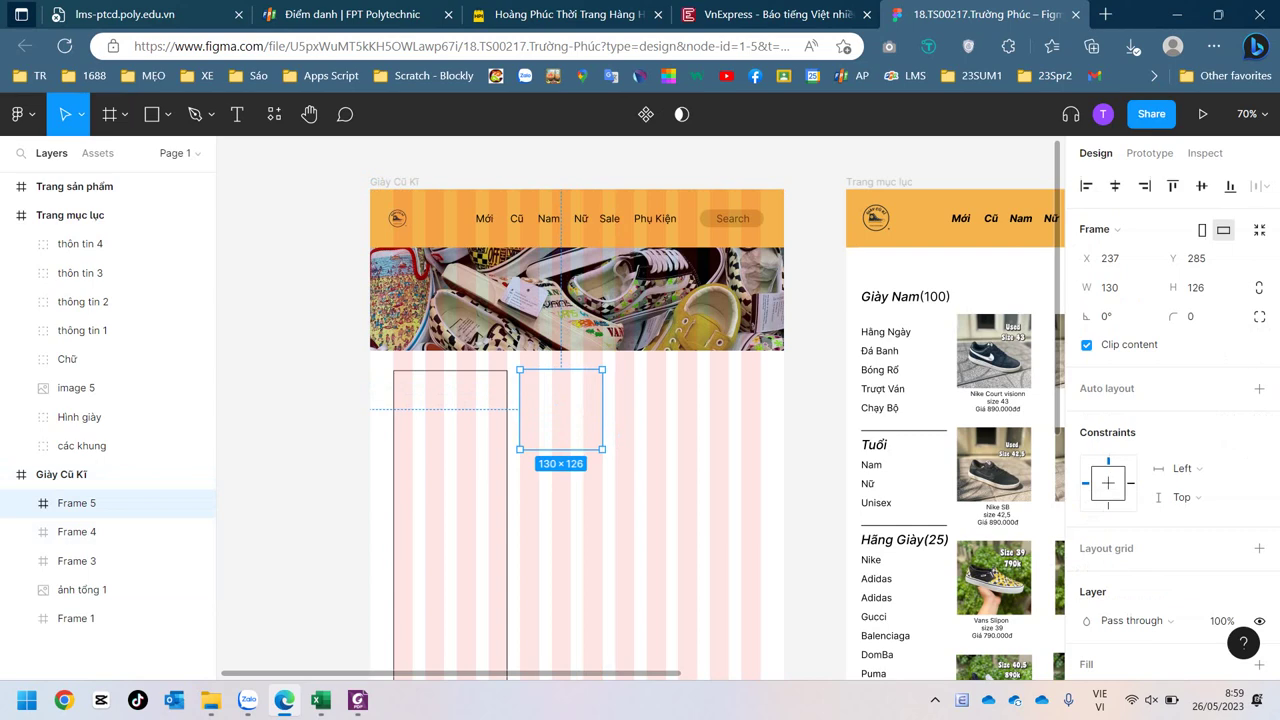
left_click(100, 531)
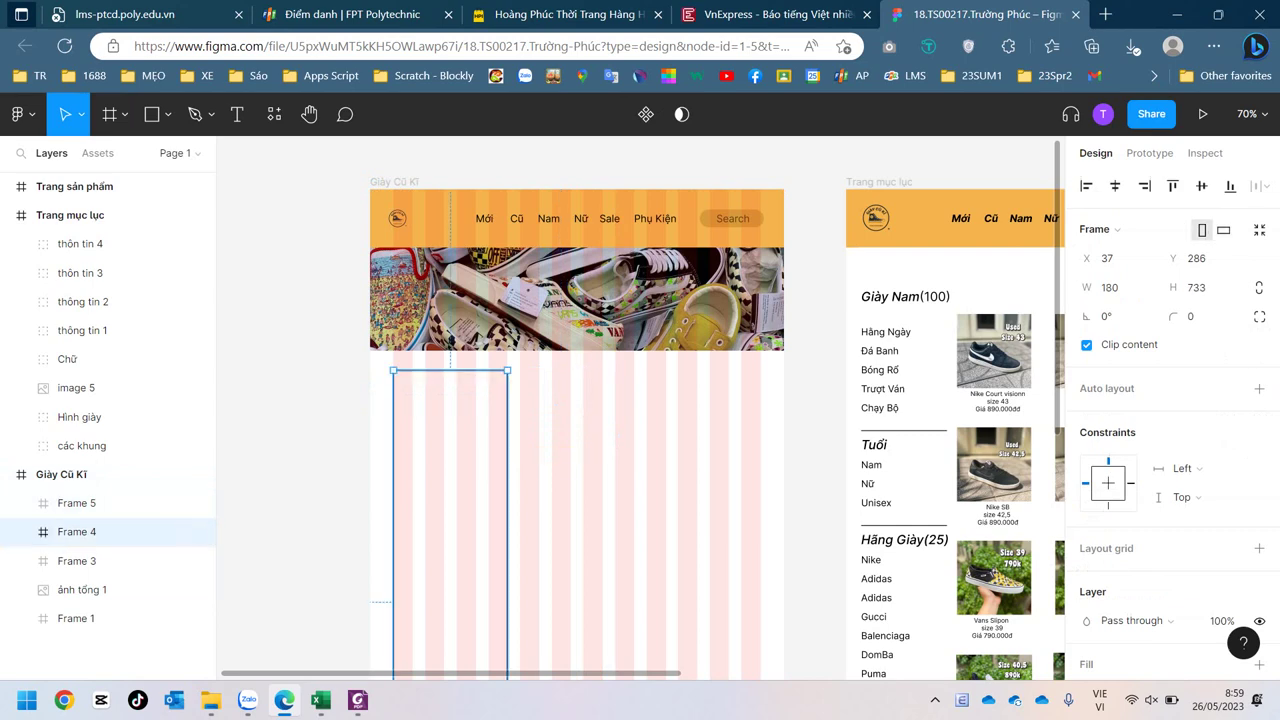
left_click_drag(493, 520, 476, 520)
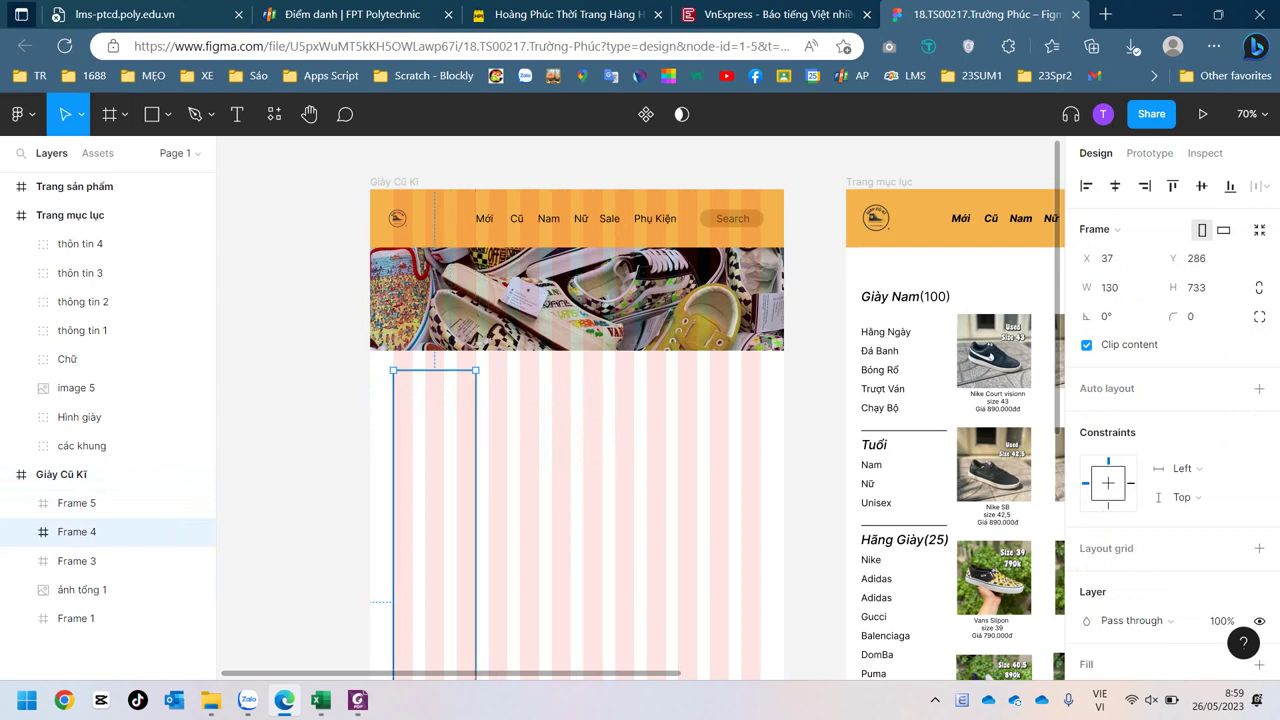
Step: Move Frame 5 up against Frame 4 and give it a 1 px black inside stroke
left_click(100, 503)
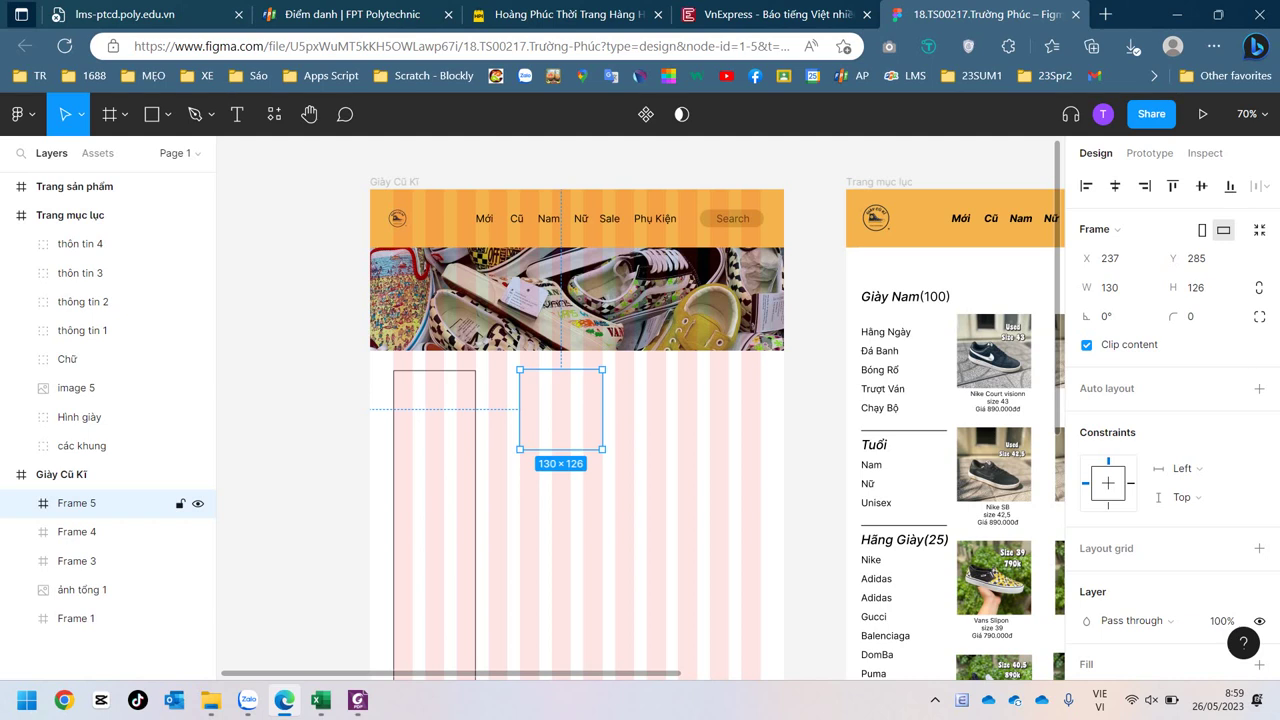
left_click_drag(561, 410, 533, 411)
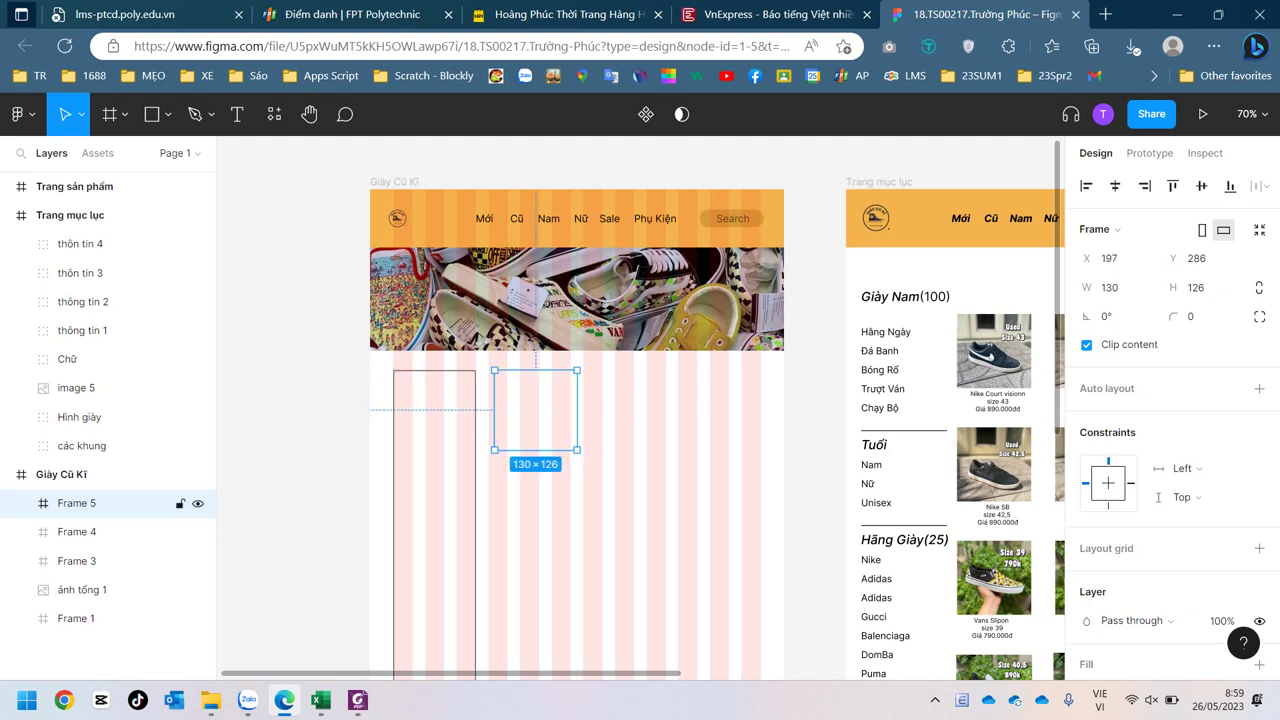
scroll(1170, 400, "down", 3)
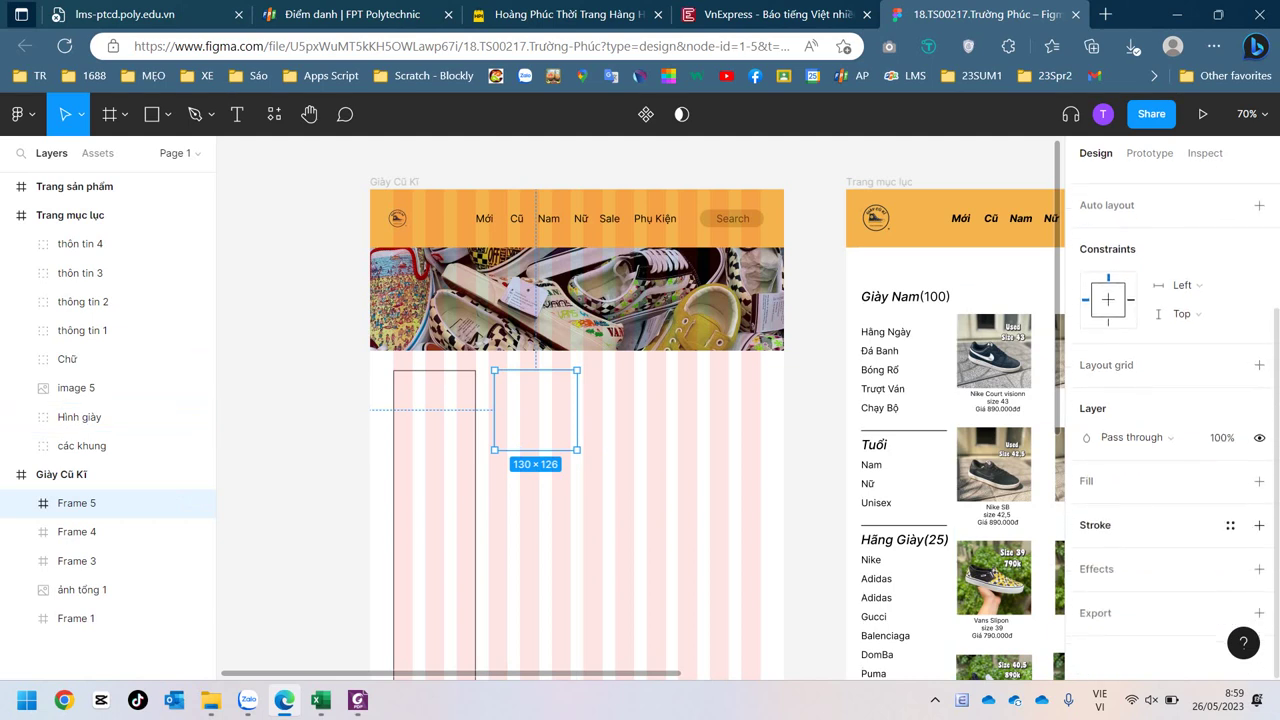
left_click(1259, 525)
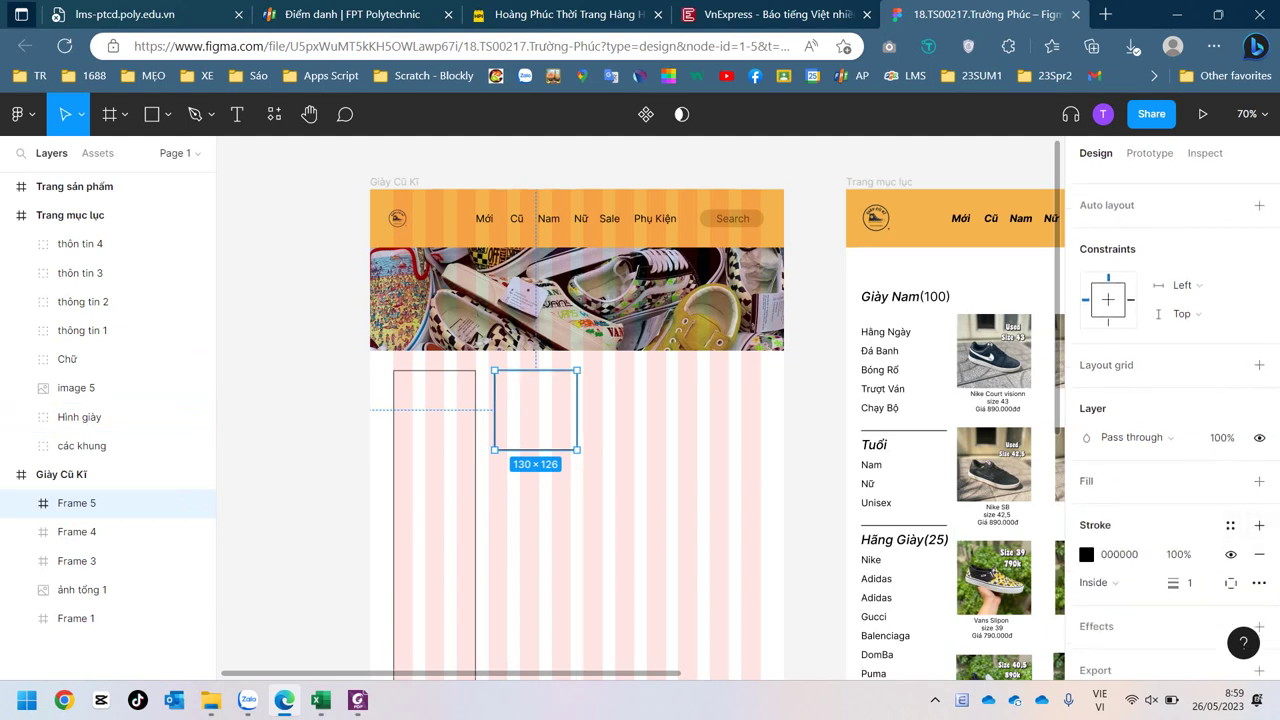
left_click_drag(536, 410, 529, 410)
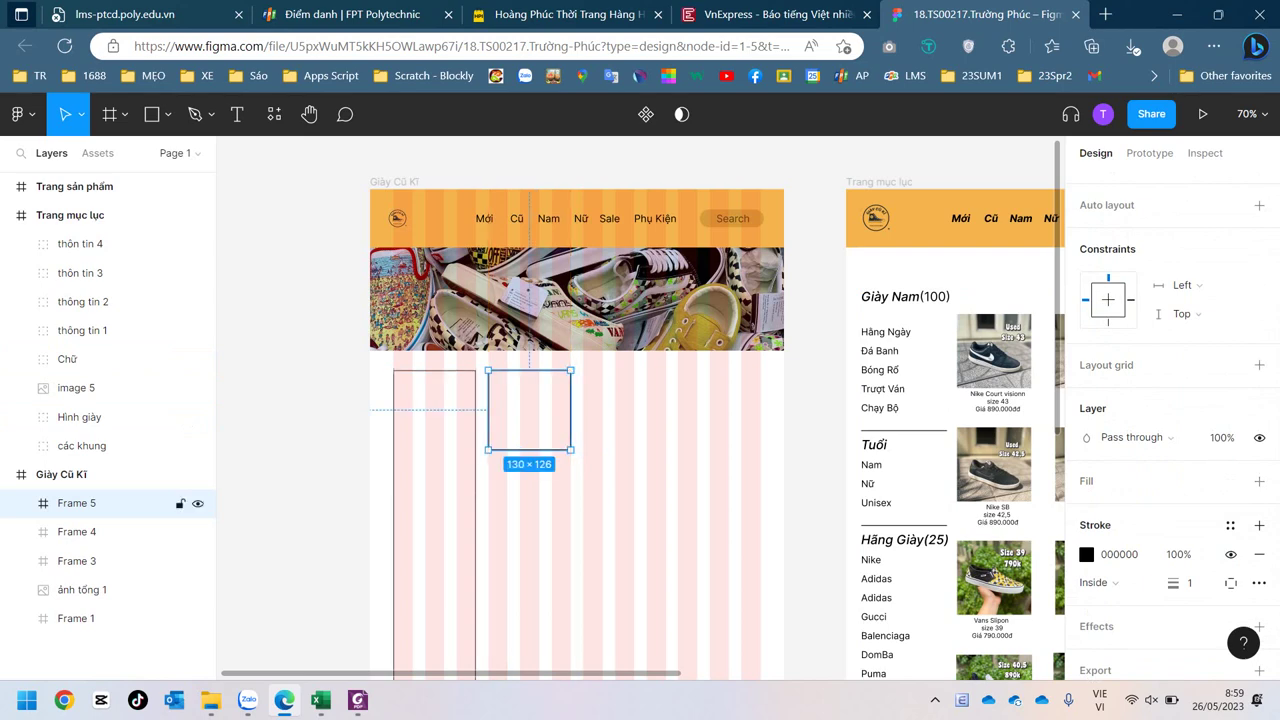
scroll(518, 409, "up", 1)
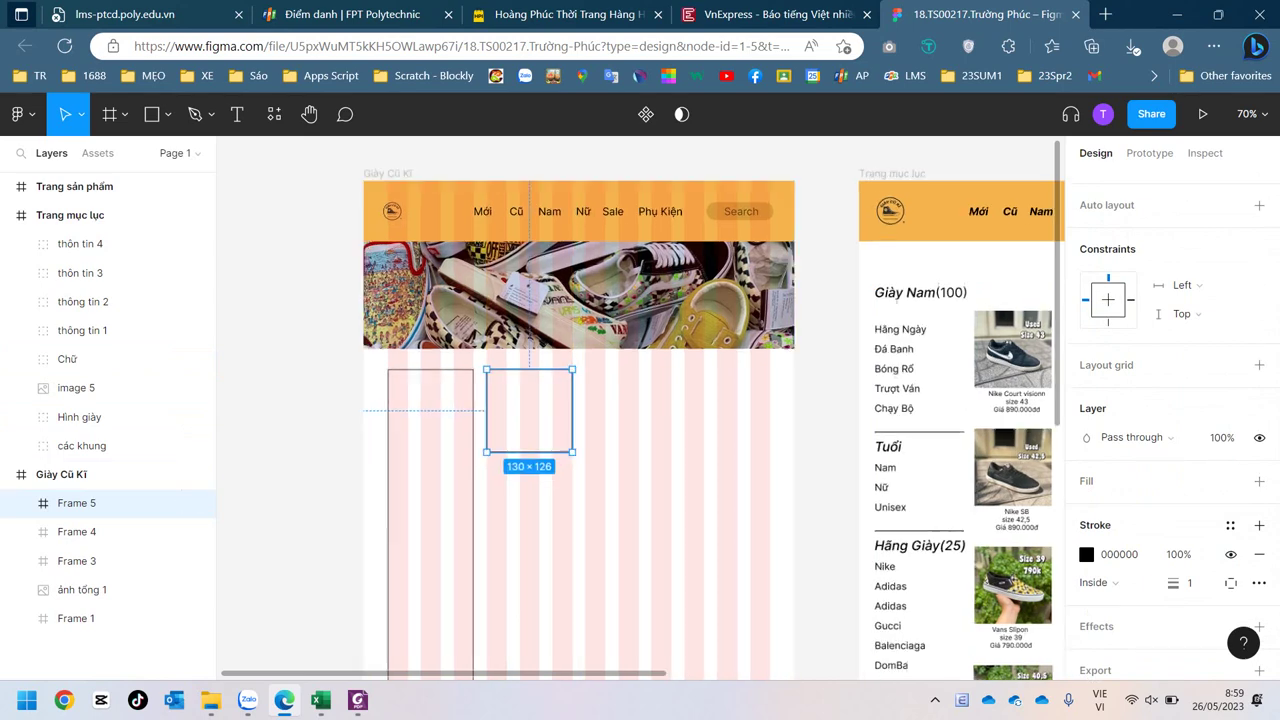
scroll(518, 409, "up", 2)
scroll(518, 409, "up", 4)
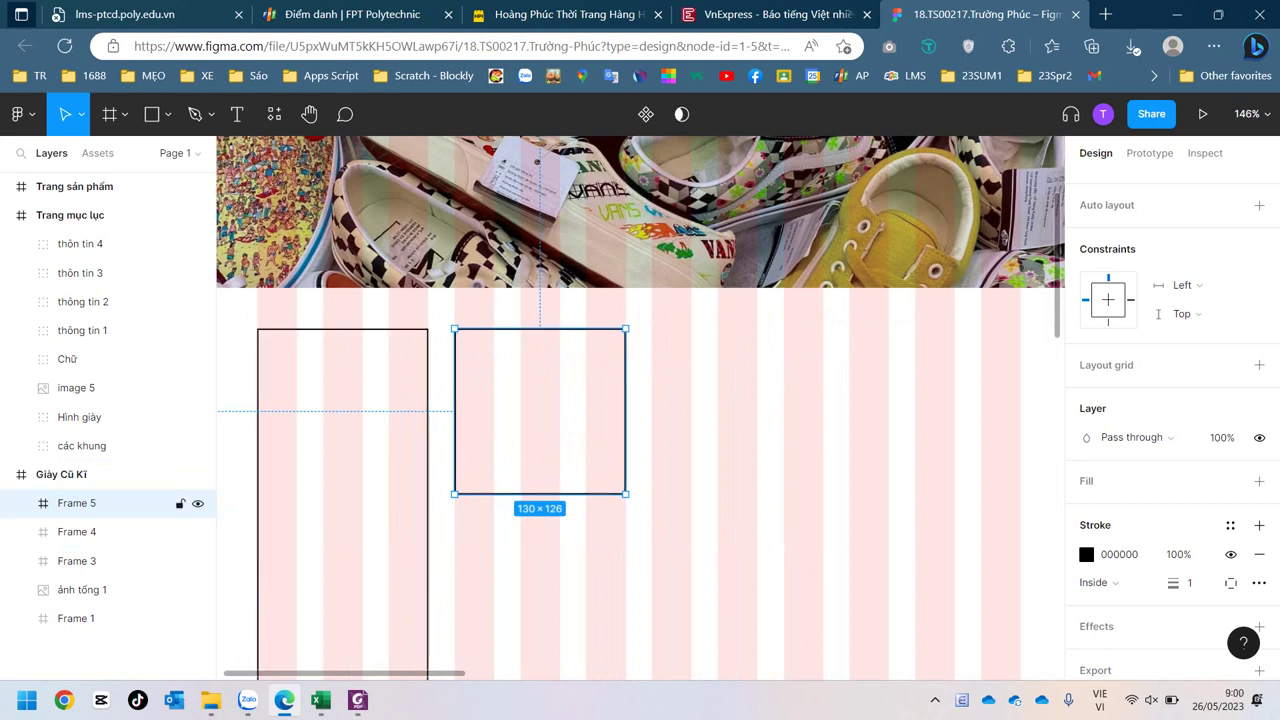
Step: Fine-tune Frame 5 to X 187, Y 286 beside Frame 4 and reselect it to confirm
mouse_move(540, 410)
left_mouse_down()
mouse_move(612, 437)
mouse_move(540, 411)
left_mouse_up()
key("Escape")
left_click(90, 503)
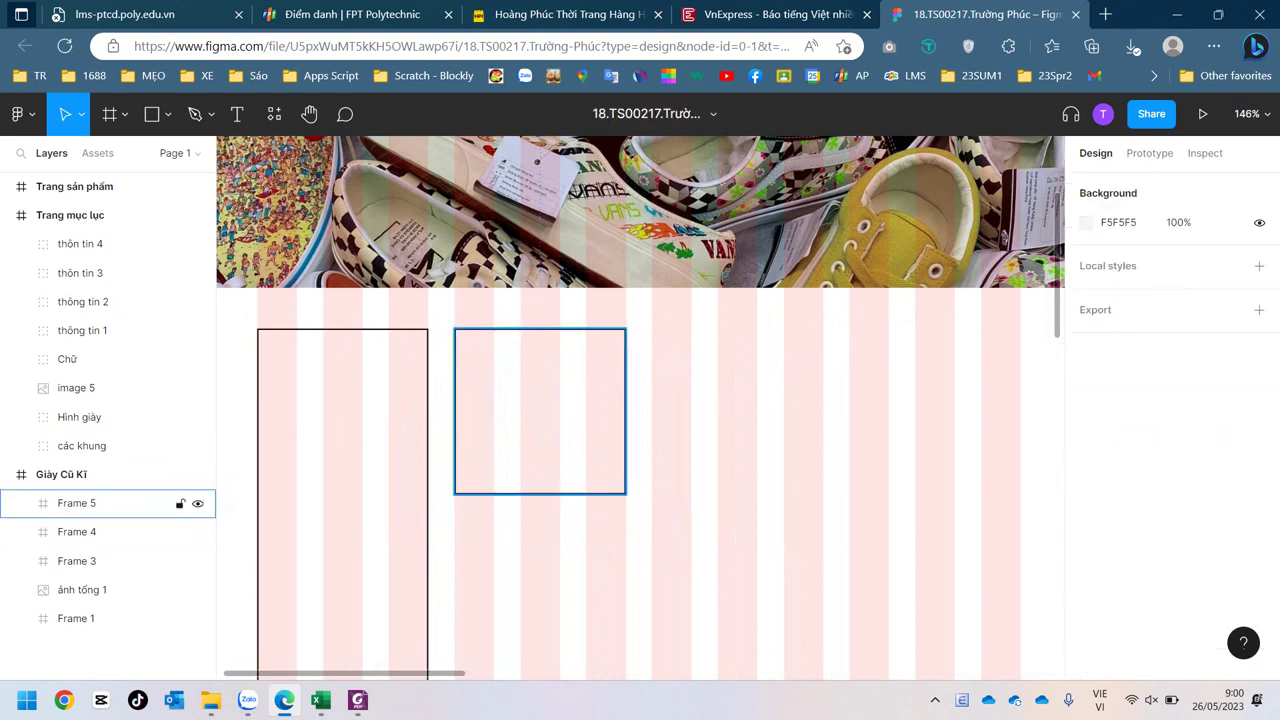
scroll(640, 400, "down", 1)
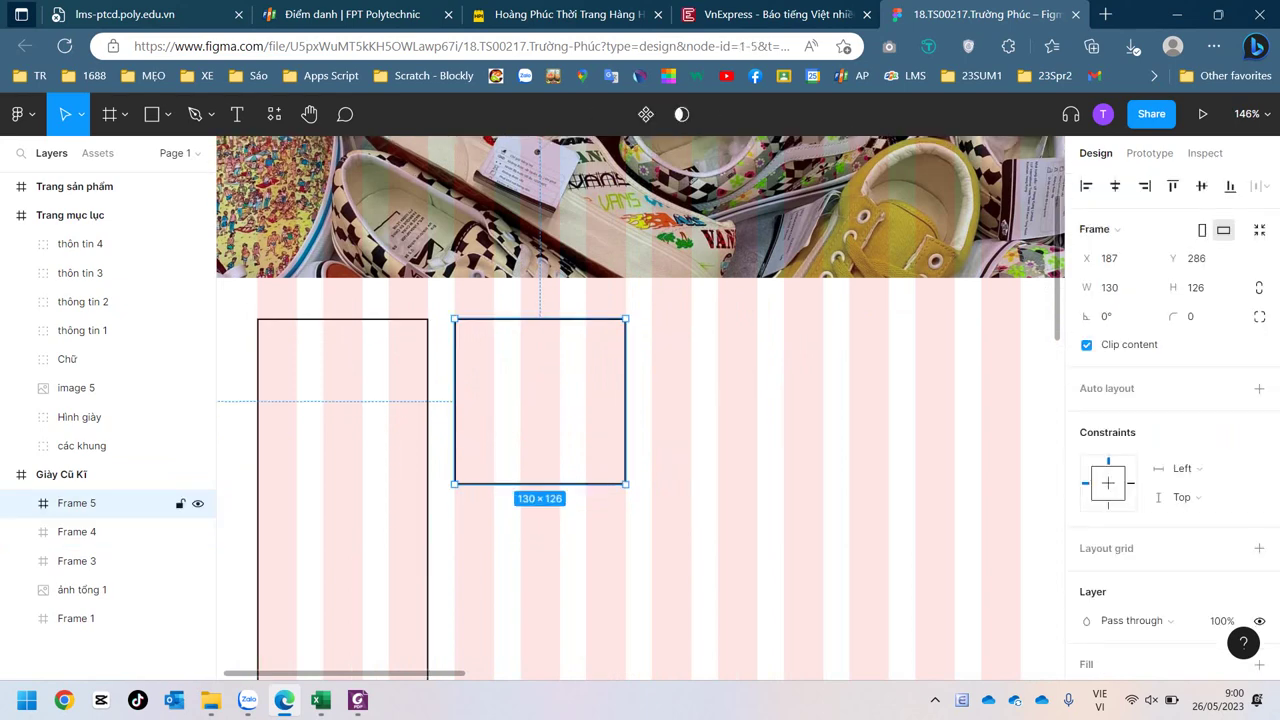
scroll(640, 400, "down", 1)
scroll(640, 400, "right", 1)
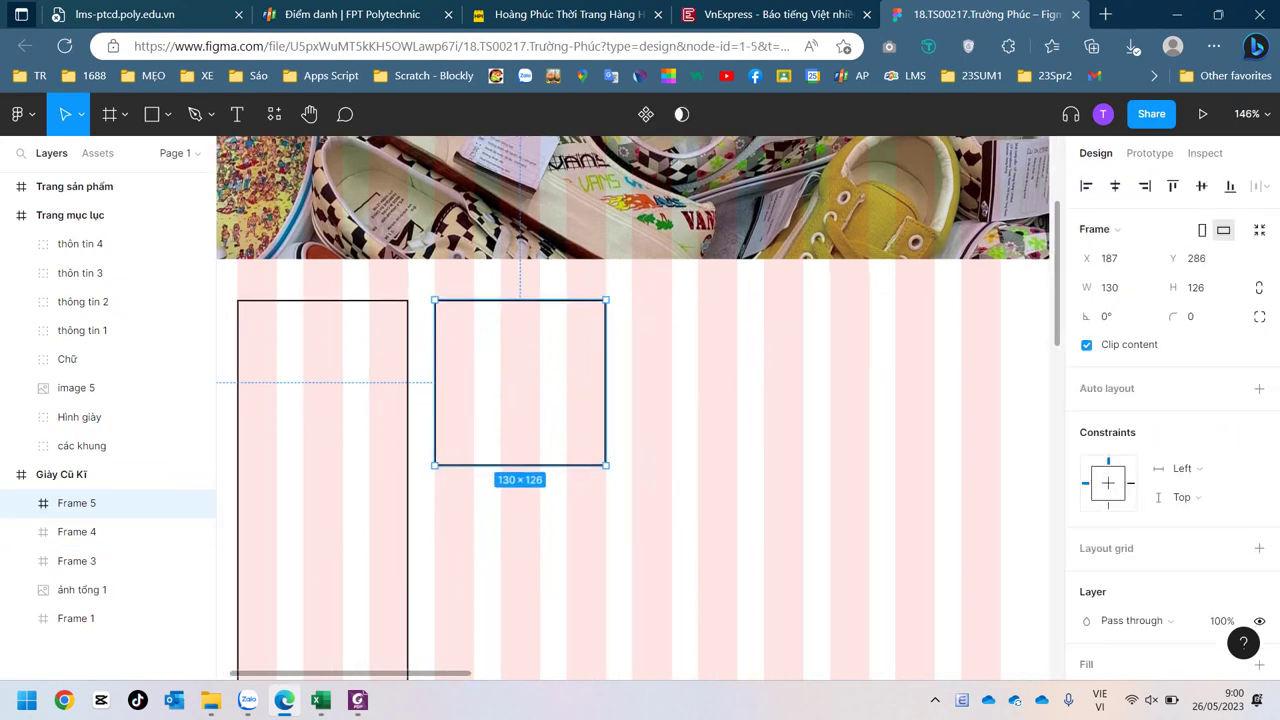
scroll(640, 400, "right", 5)
scroll(640, 400, "right", 2)
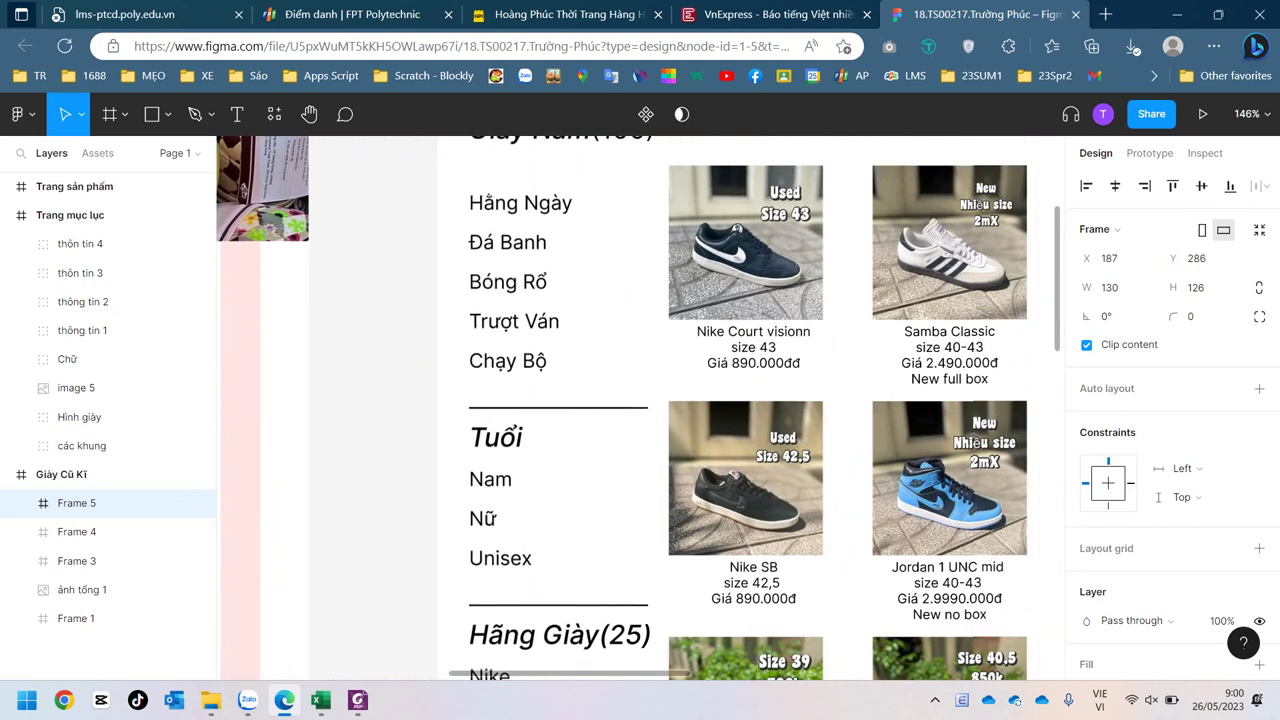
scroll(640, 400, "left", 4)
scroll(640, 400, "left", 4)
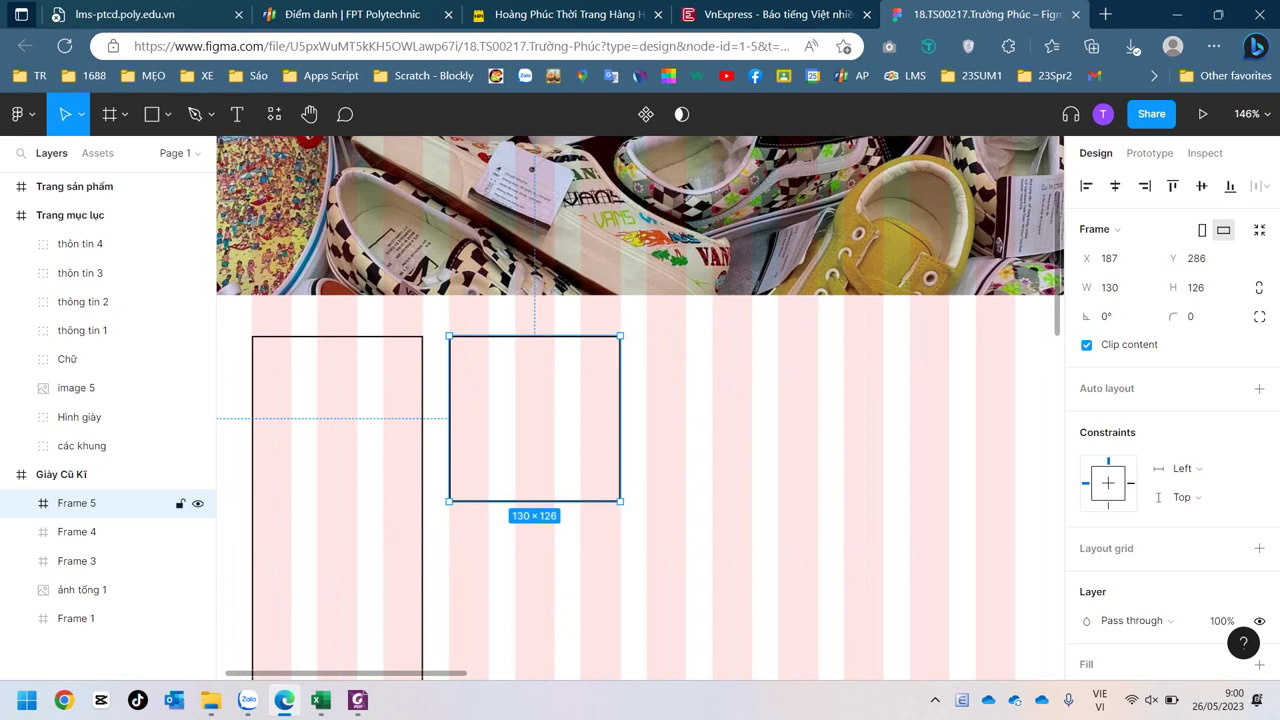
scroll(640, 408, "down", 2)
scroll(640, 408, "left", 1)
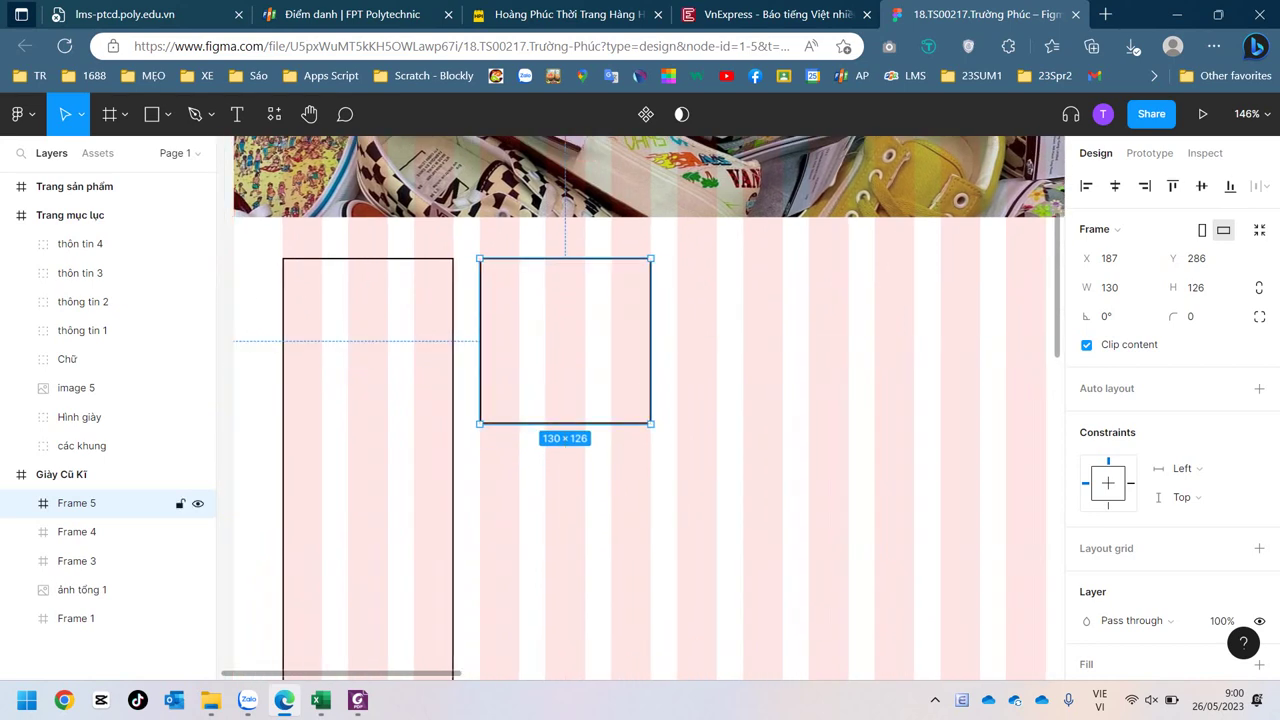
Step: Duplicate Frame 5 below itself as Frame 6, shortened to 130×57 at X 187, Y 412
left_click_drag(565, 341, 565, 507)
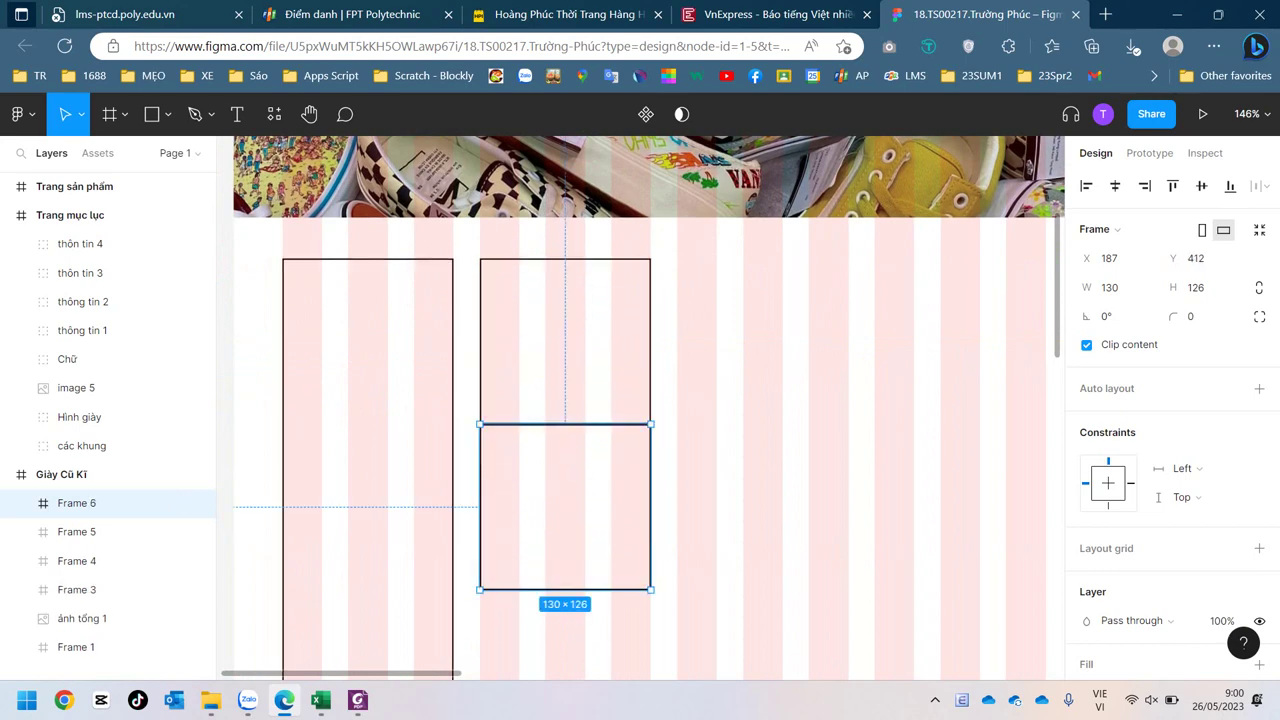
left_click_drag(565, 590, 565, 498)
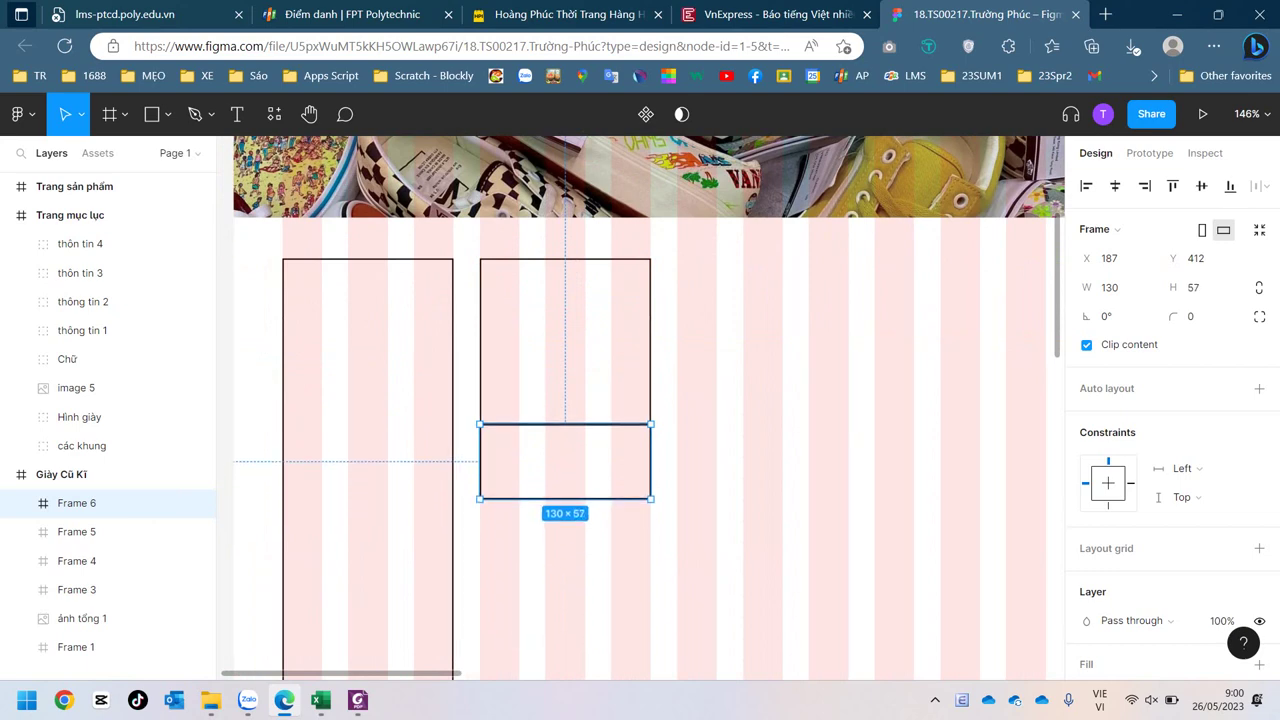
key("Escape")
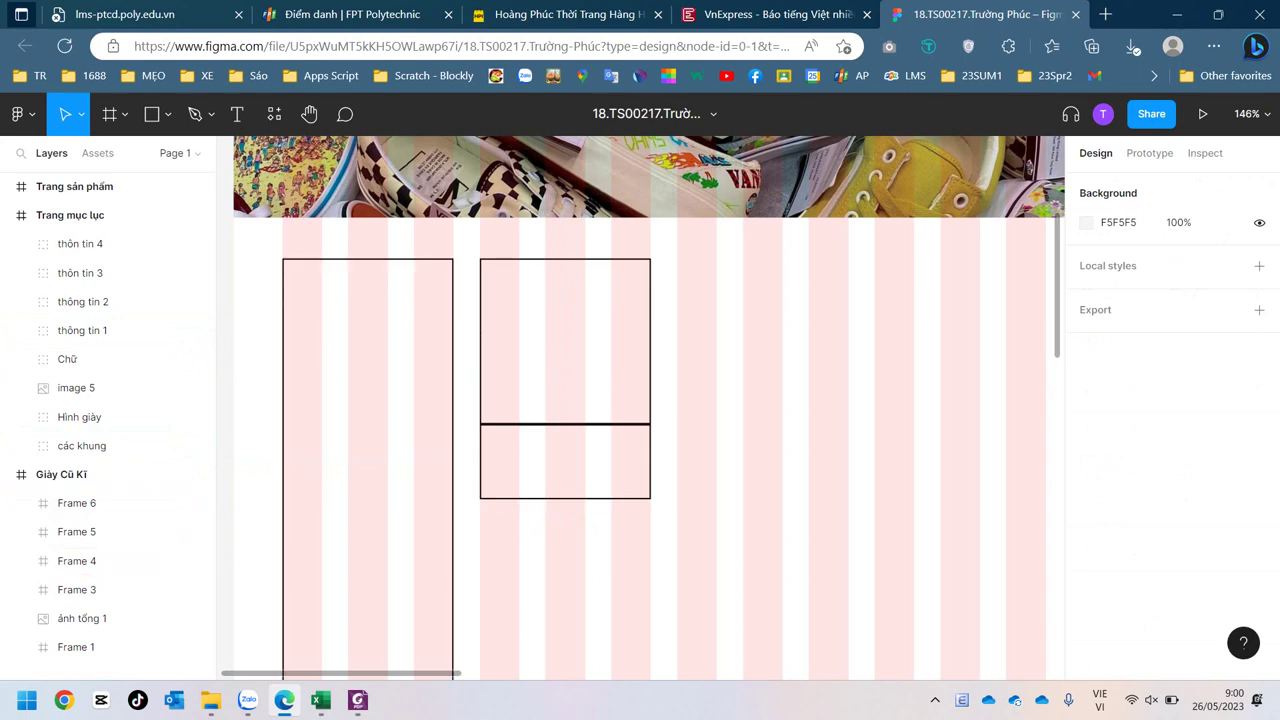
Step: Hide the Giày Cũ Kĩ frame with Ctrl+Shift+H and reselect Frame 6 for adding text
left_click(80, 503)
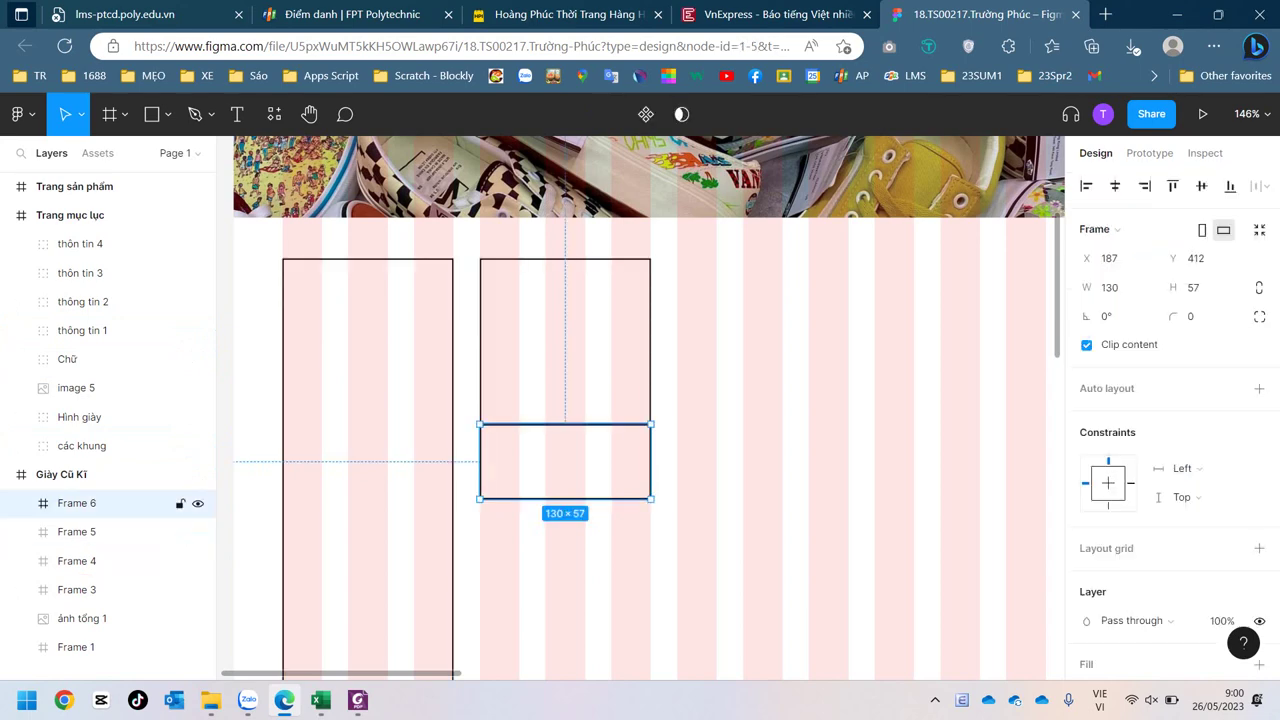
left_click(77, 531)
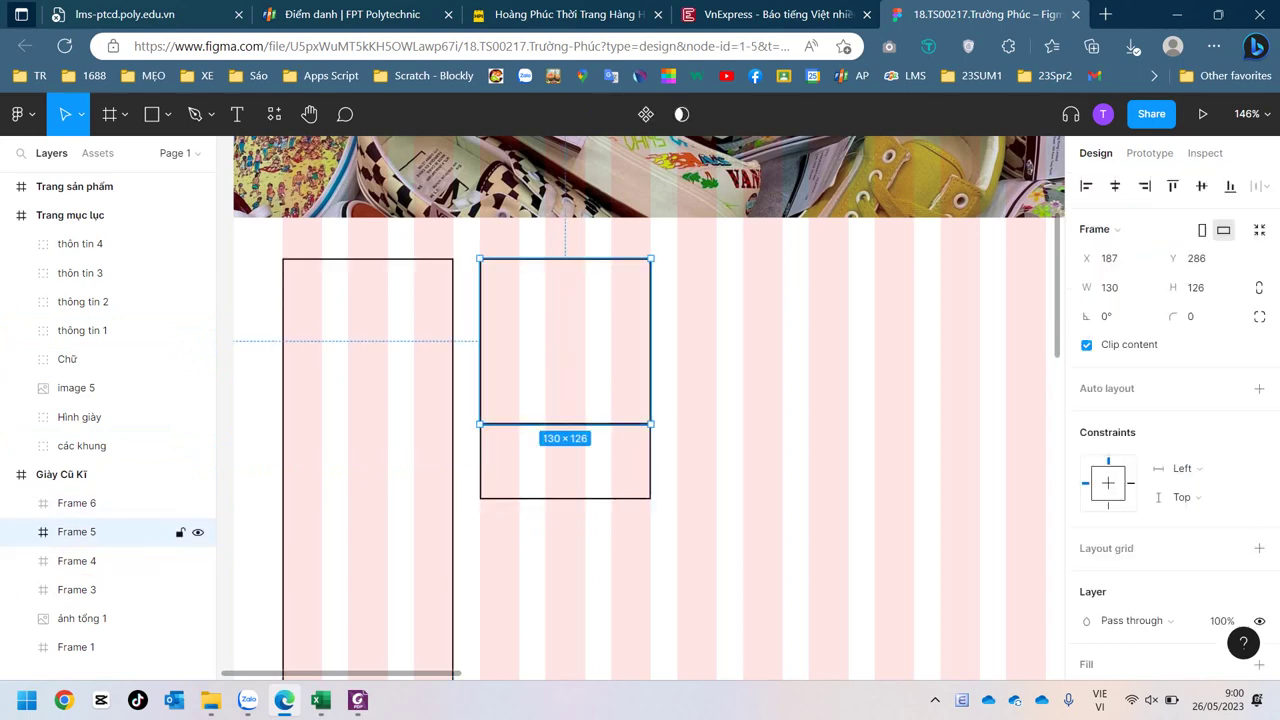
left_click(80, 474)
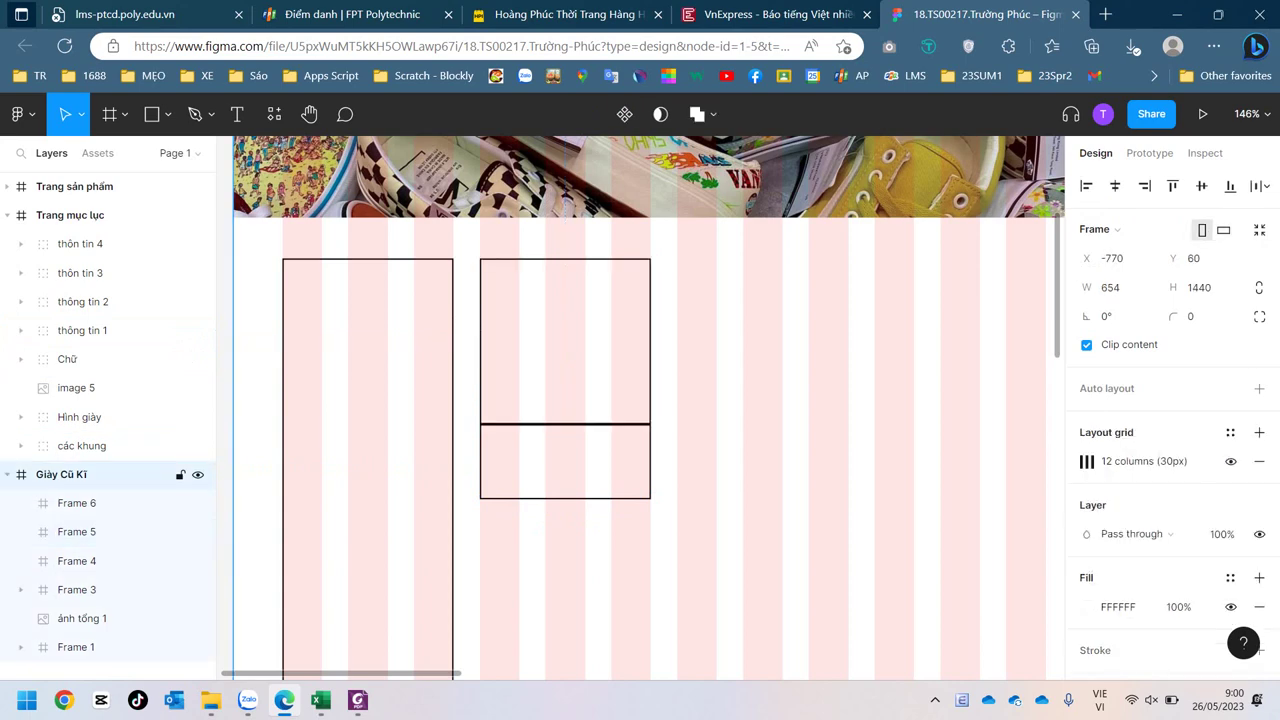
key("ctrl+shift+h")
key("ctrl+shift+h")
left_click(77, 503)
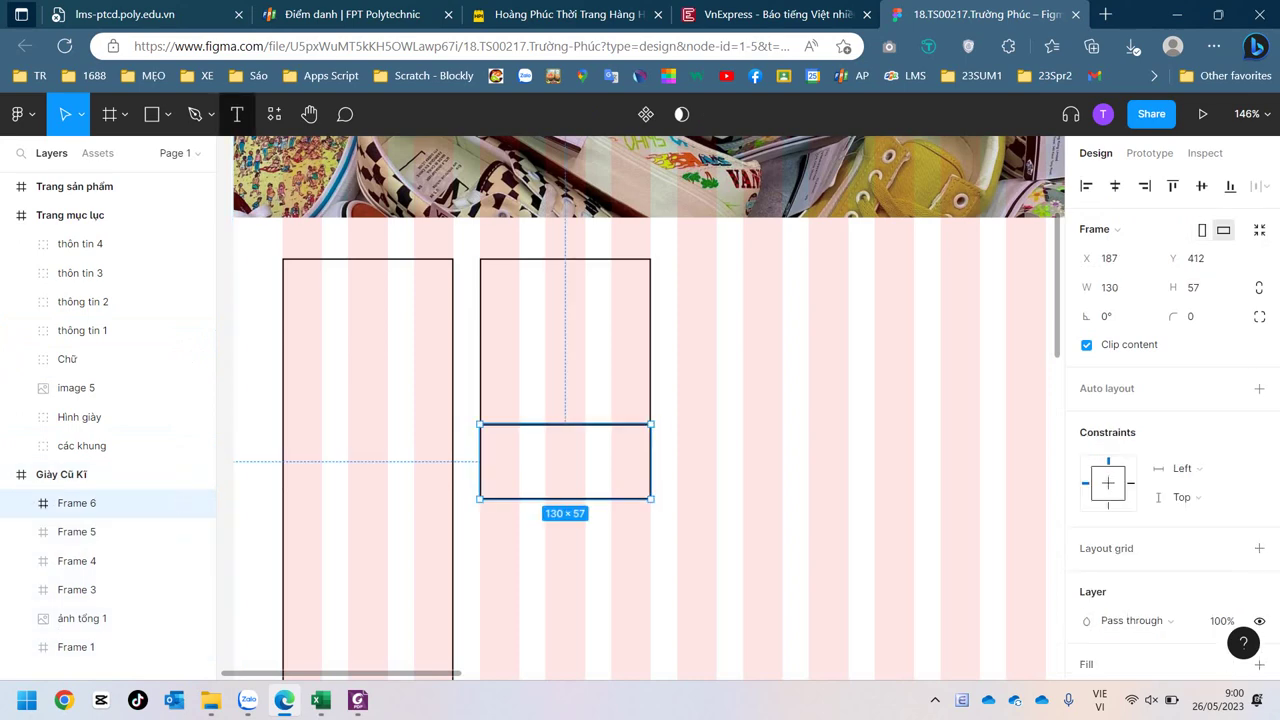
left_click(237, 114)
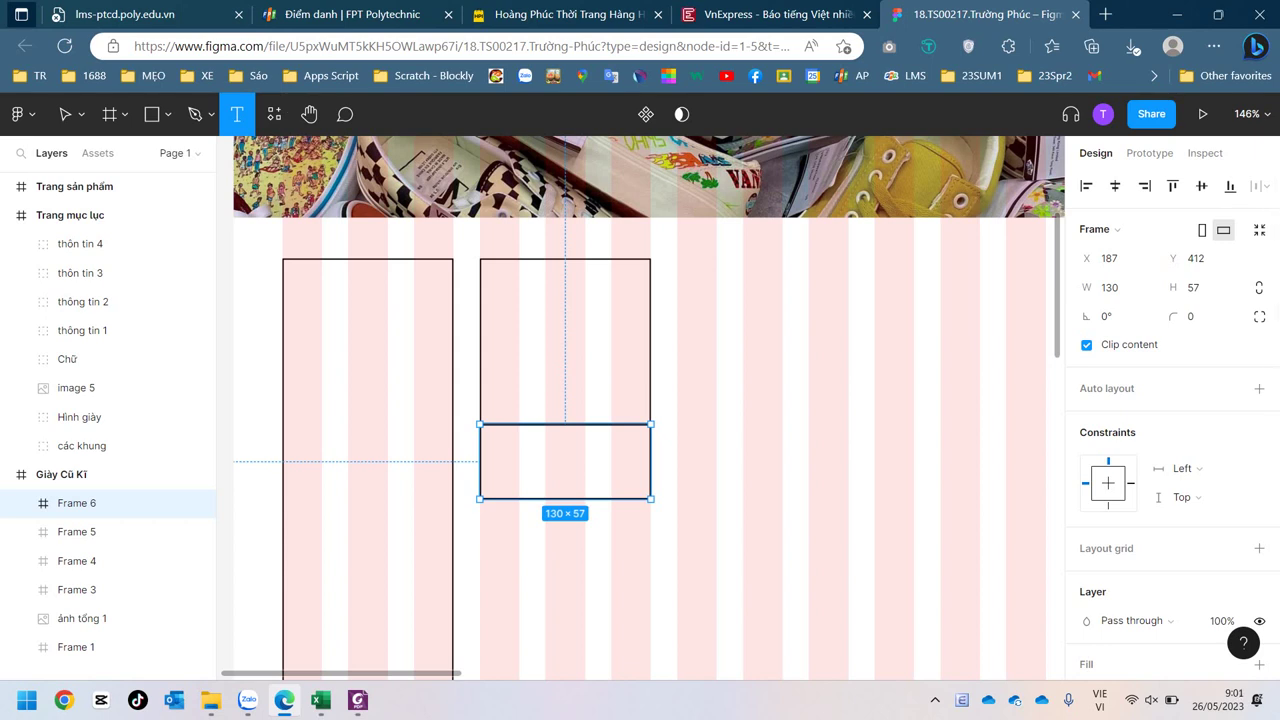
Step: Attempt a 'Dong' label in Frame 6 and erase the garbled Vietnamese input
left_click(565, 456)
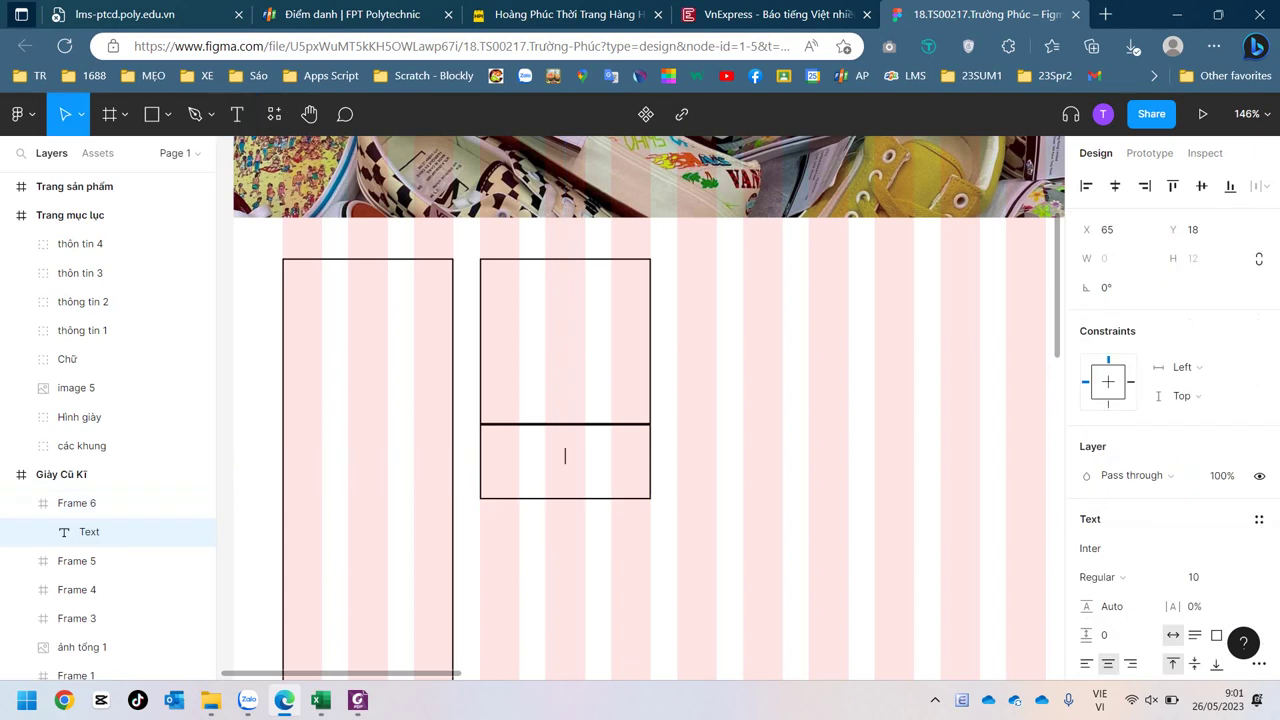
type("Dongf")
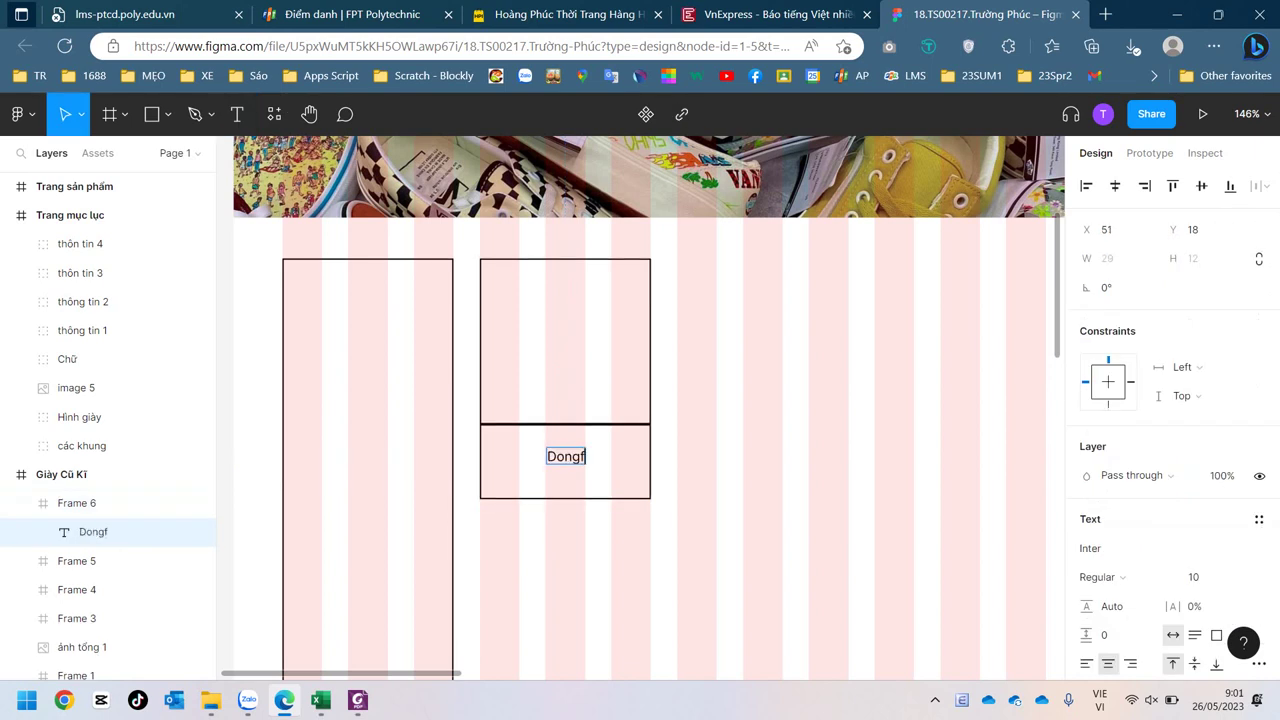
key("BackSpace")
key("BackSpace")
key("BackSpace")
type("ongfon")
key("BackSpace")
key("BackSpace")
key("BackSpace")
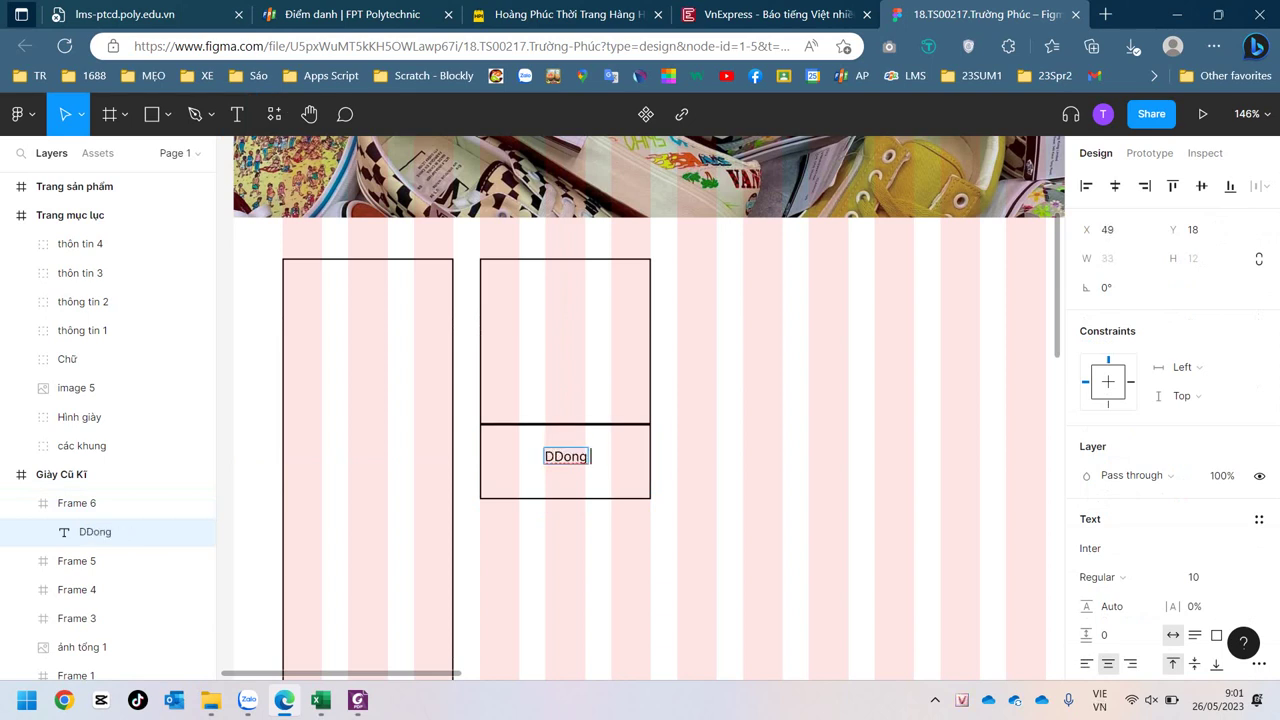
key("BackSpace")
key("BackSpace")
key("BackSpace")
key("BackSpace")
type("òn")
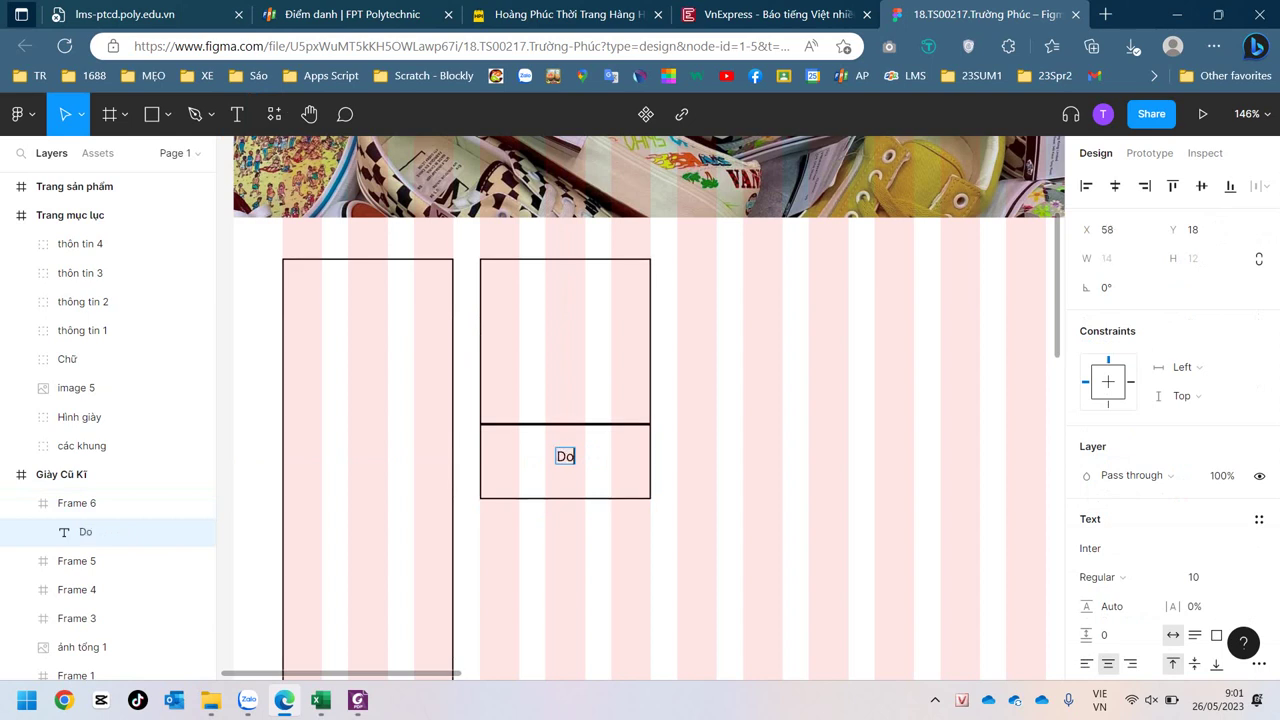
type("g")
key("BackSpace")
key("BackSpace")
key("BackSpace")
type("Do")
key("BackSpace")
key("BackSpace")
type("òng")
key("BackSpace")
key("BackSpace")
key("BackSpace")
Step: Dismiss the UniKey input menu, discard the empty text, and reselect Frame 6 for text
right_click(961, 700)
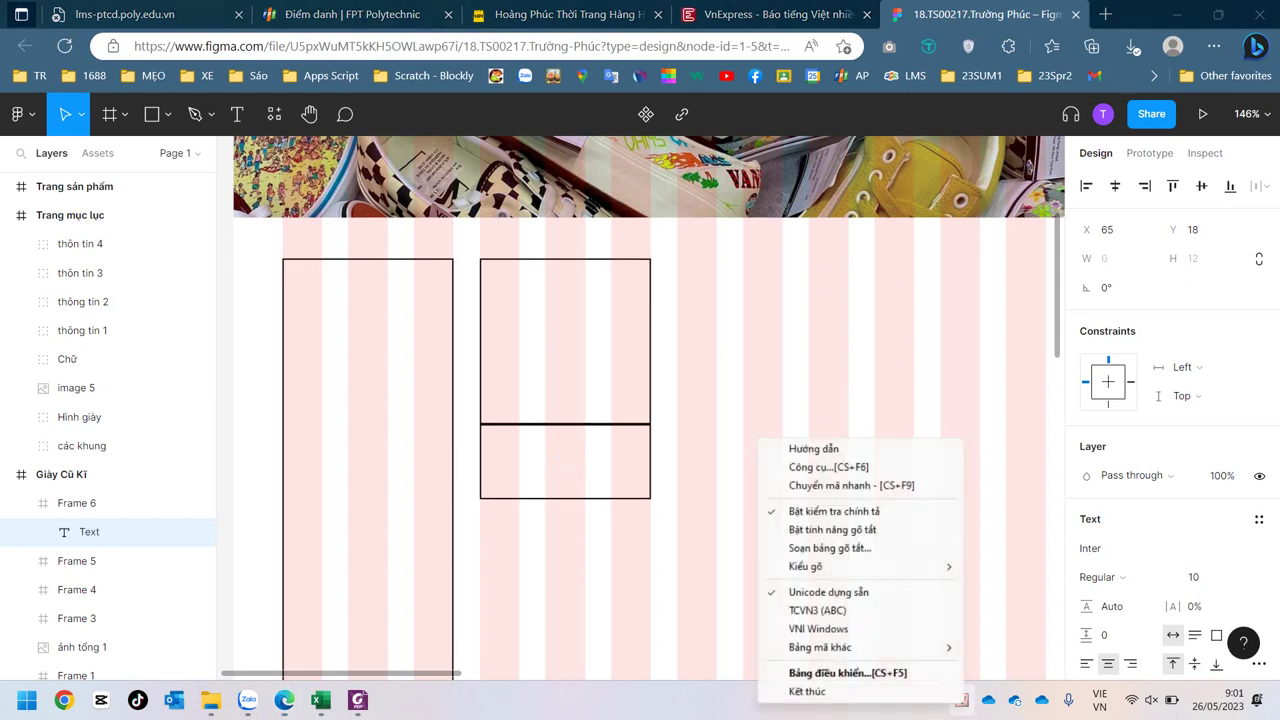
key("Escape")
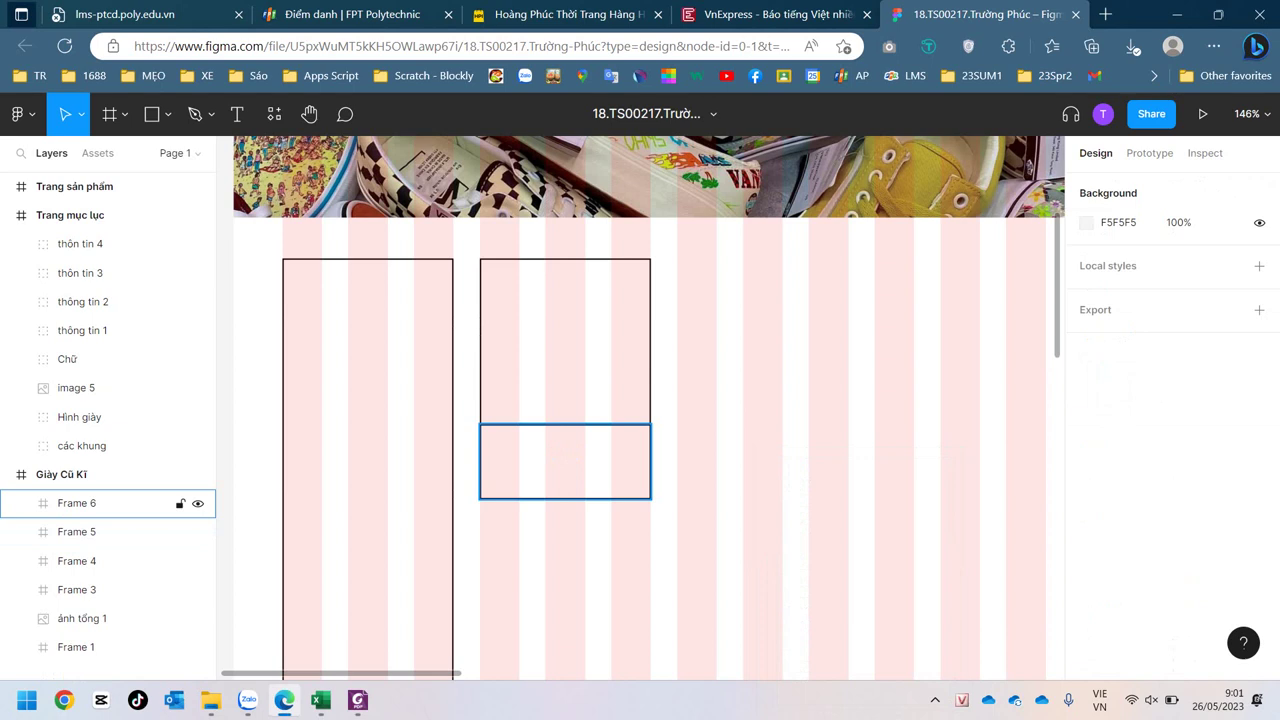
left_click(77, 503)
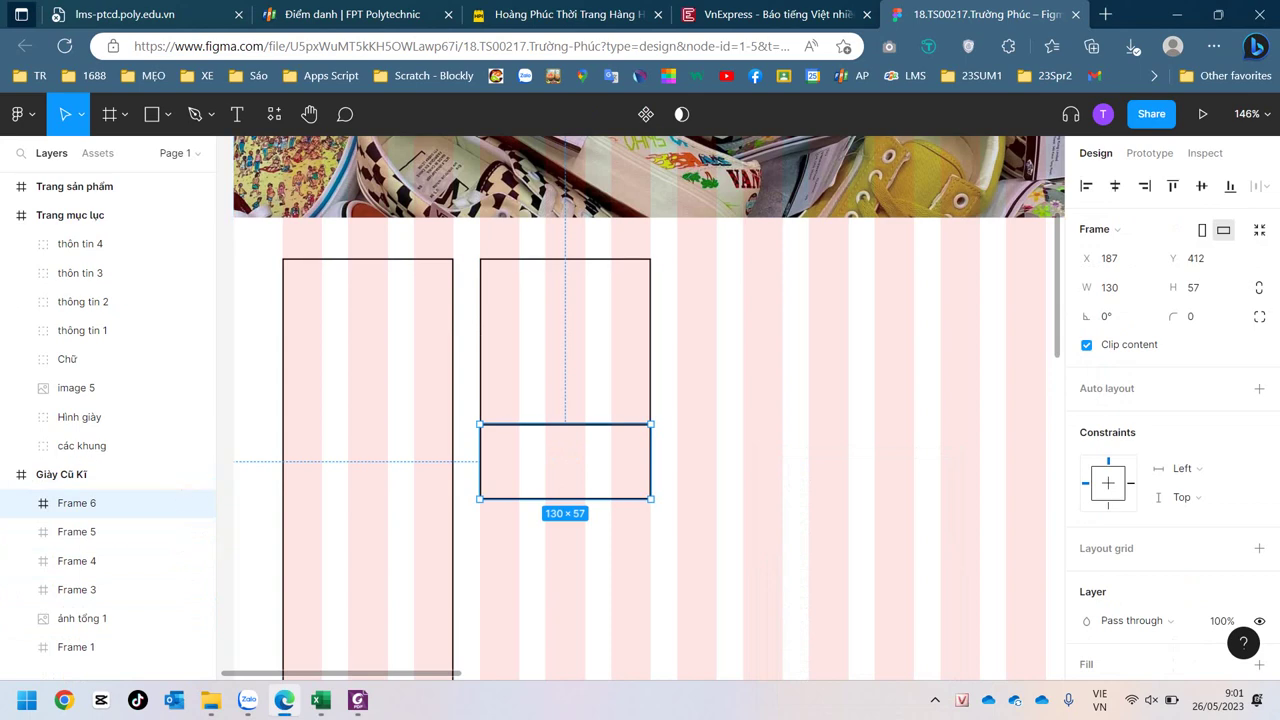
left_click(237, 114)
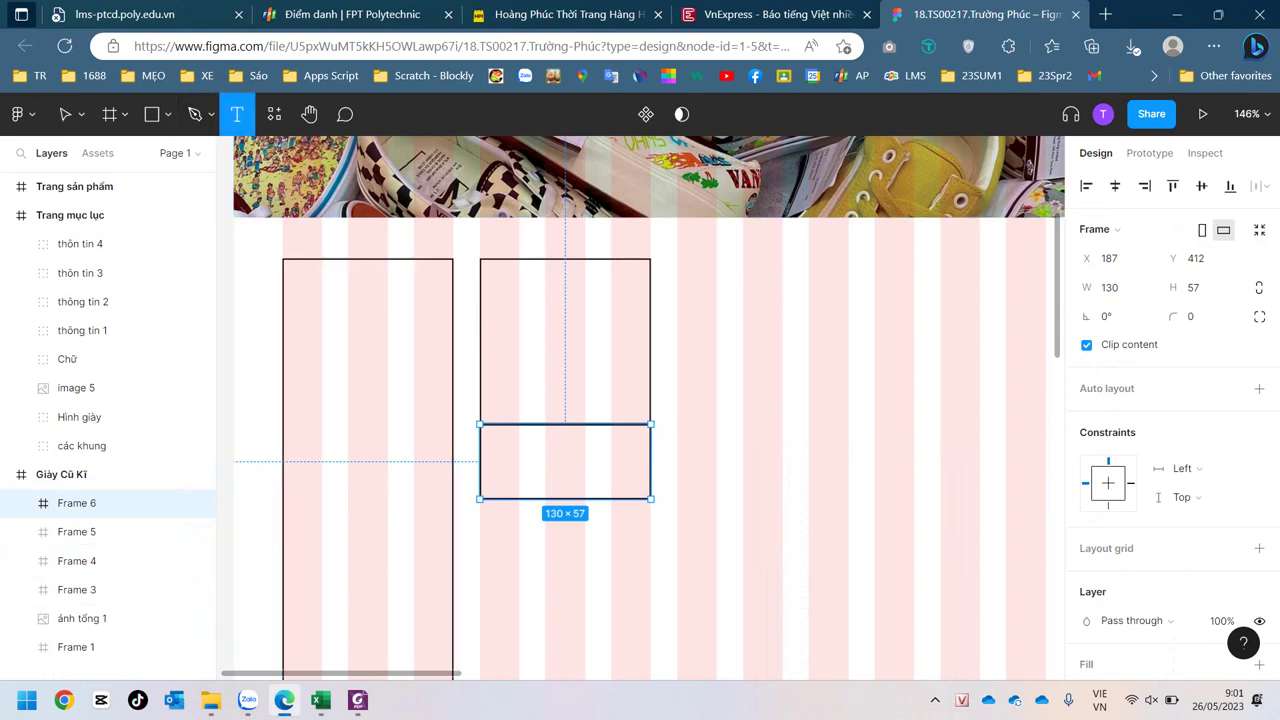
Step: Type the three-line label Dong 1 / Dong 2 / Dong 33 inside Frame 6
left_click(562, 456)
type("Dong")
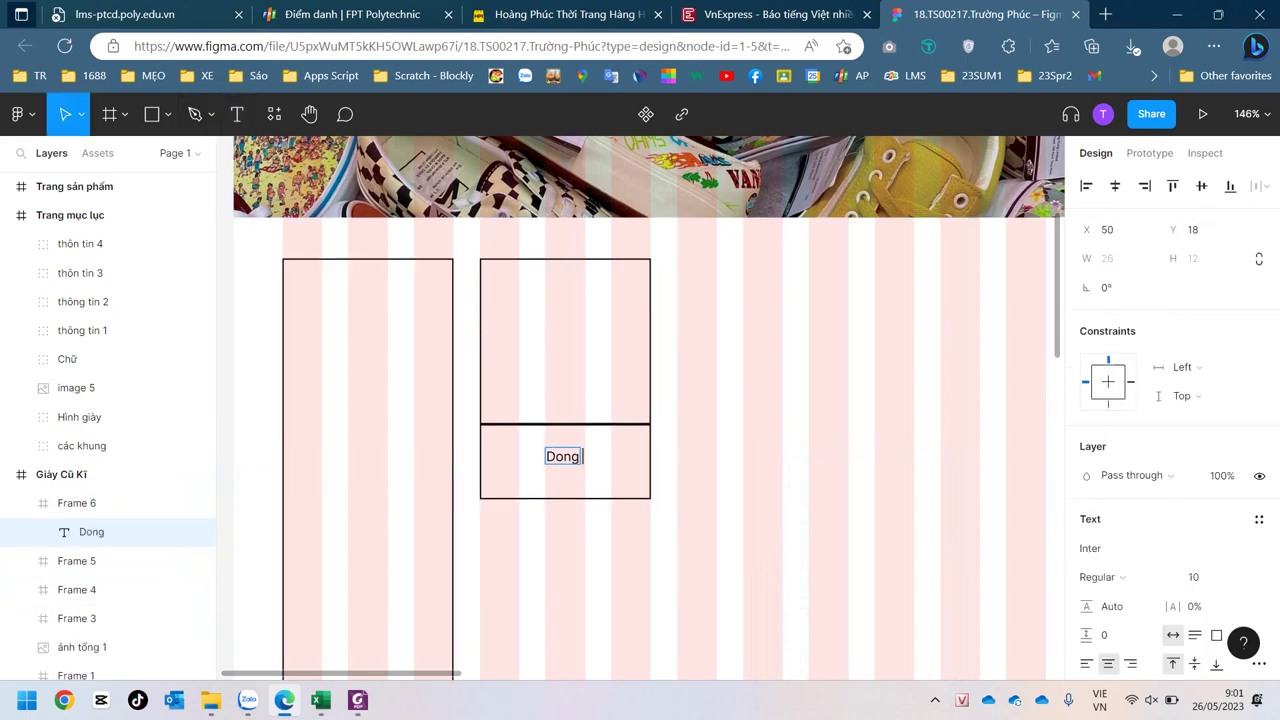
type(" 1")
key("Return")
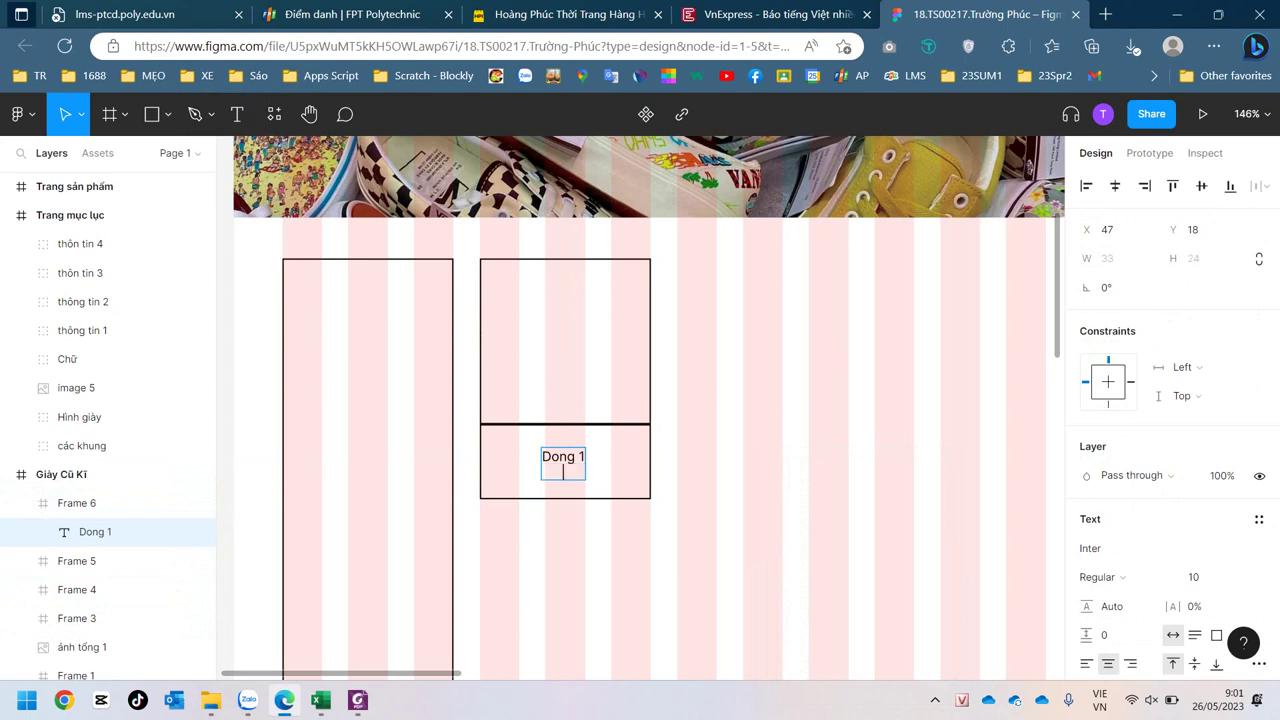
type("1Dong")
key("BackSpace")
key("BackSpace")
key("BackSpace")
key("BackSpace")
key("BackSpace")
type("D")
type("ong 2")
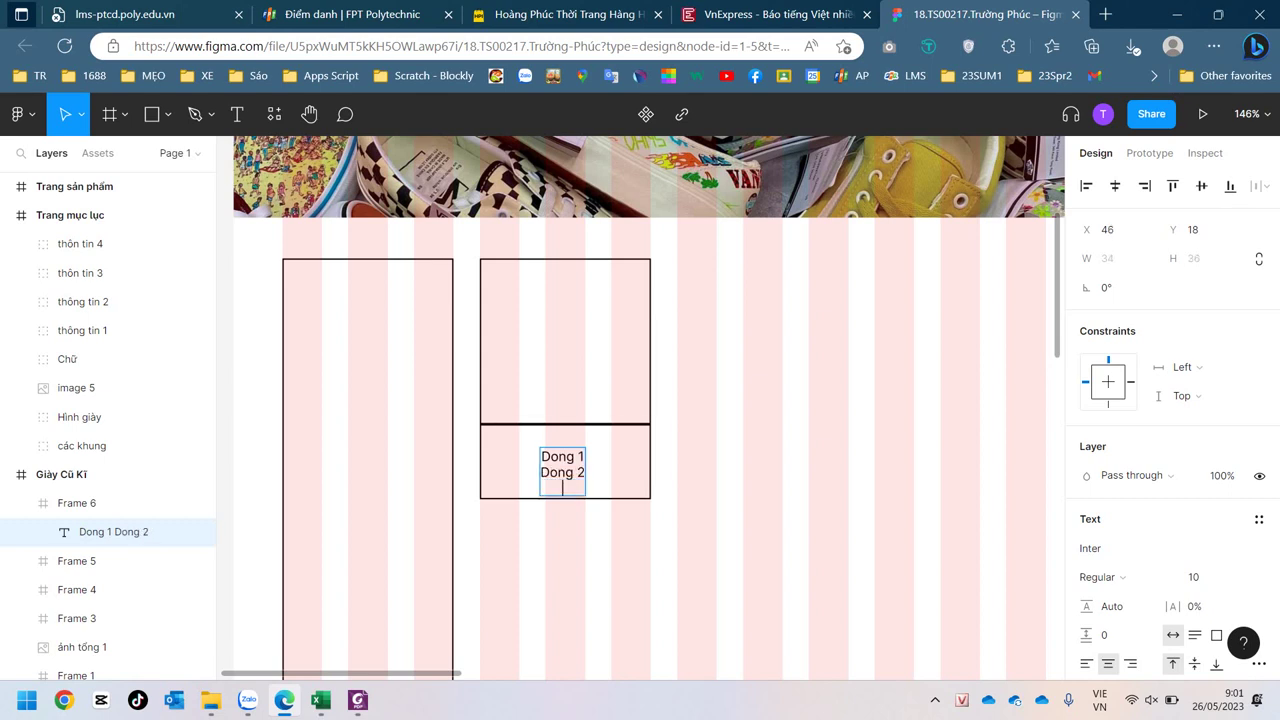
key("Return")
type("2Dong")
key("BackSpace")
key("BackSpace")
key("BackSpace")
key("BackSpace")
key("BackSpace")
type("D")
type("ong 3")
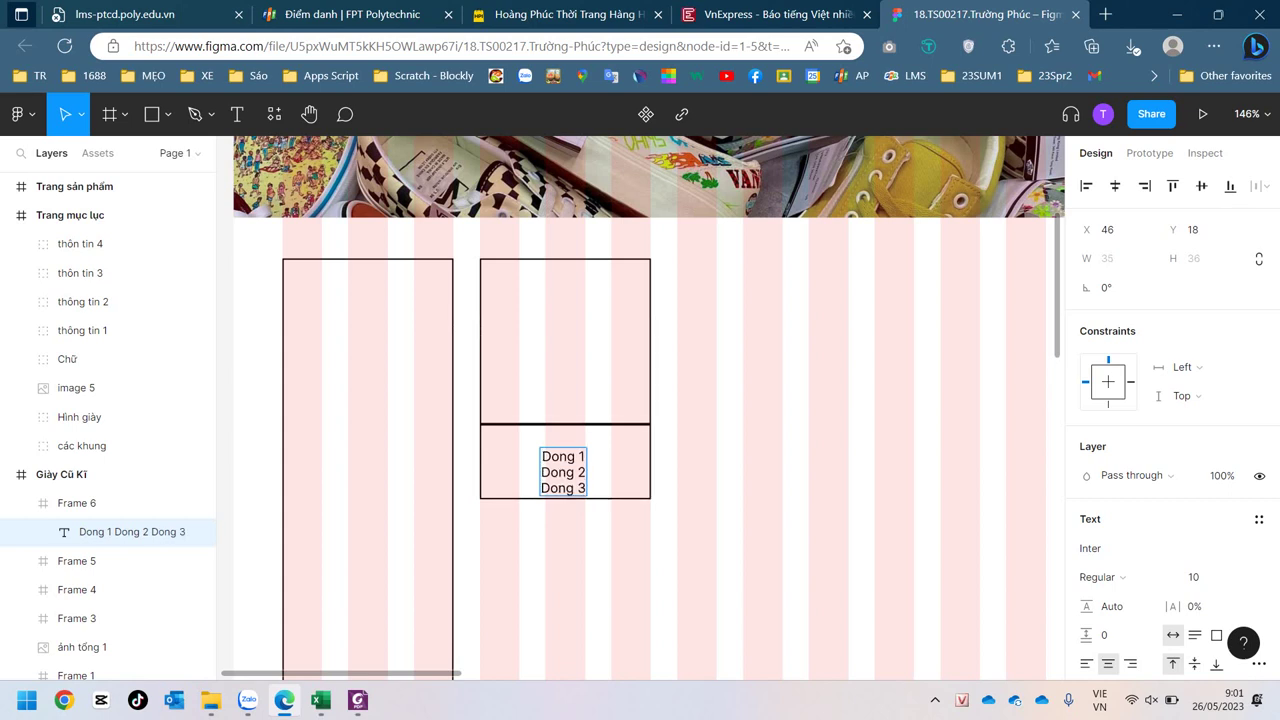
type("3")
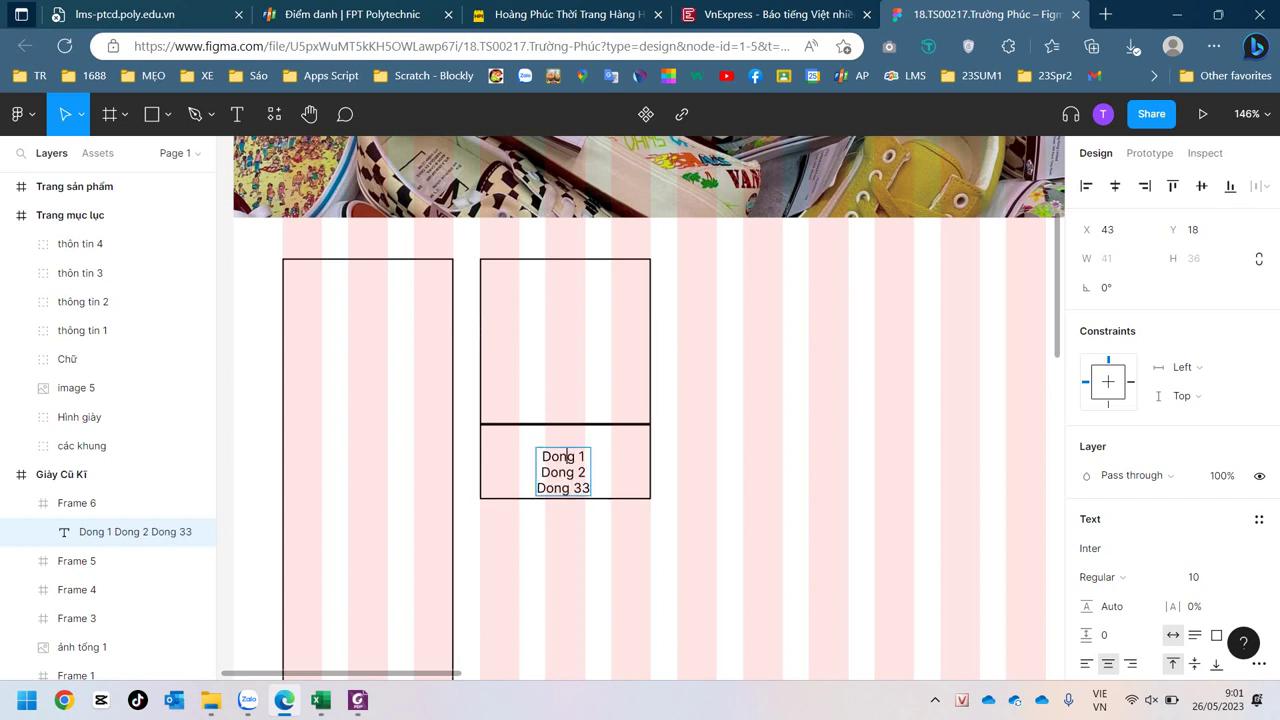
Step: Centre the label in Frame 6 at X 45, Y 11 and select its text
key("Escape")
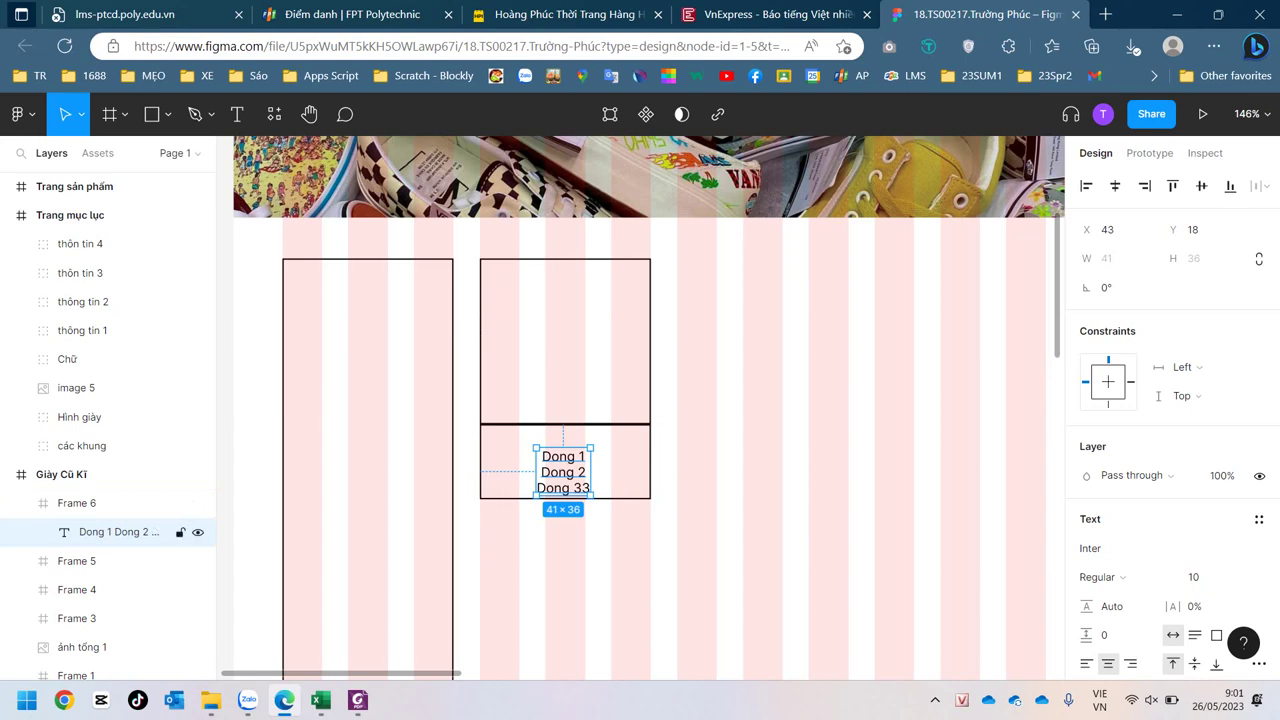
left_click_drag(563, 472, 566, 463)
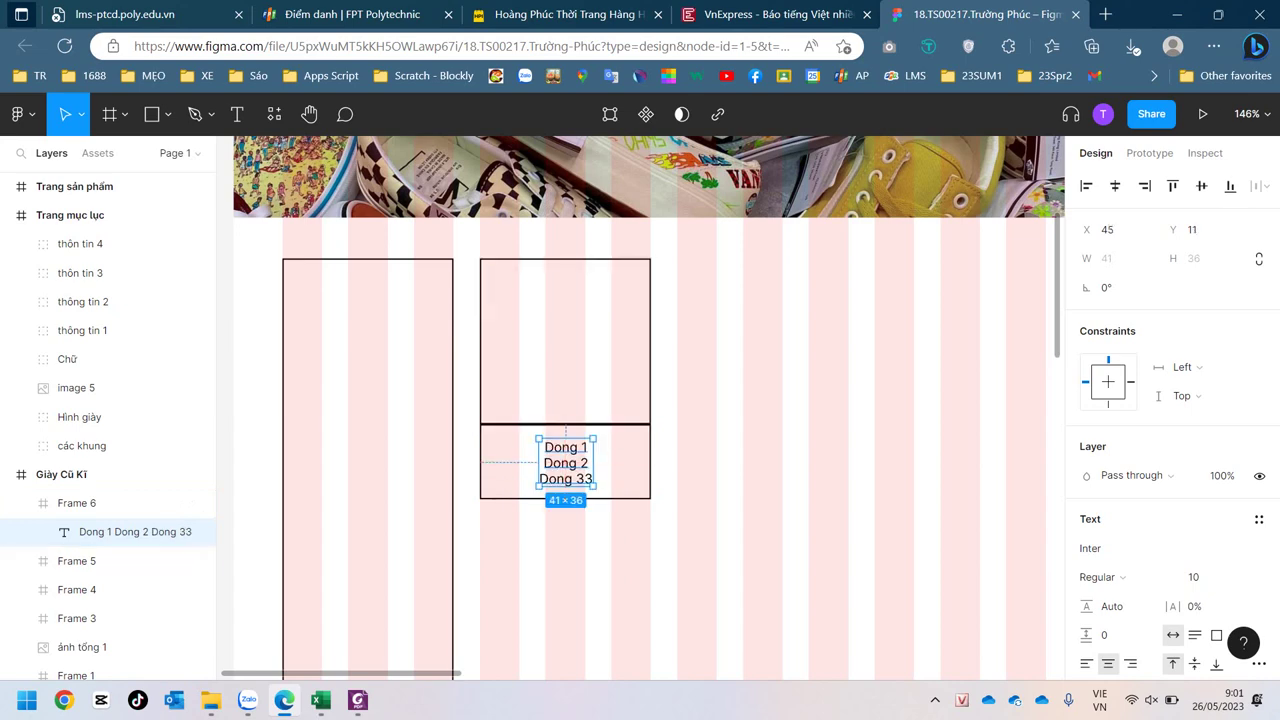
key("Return")
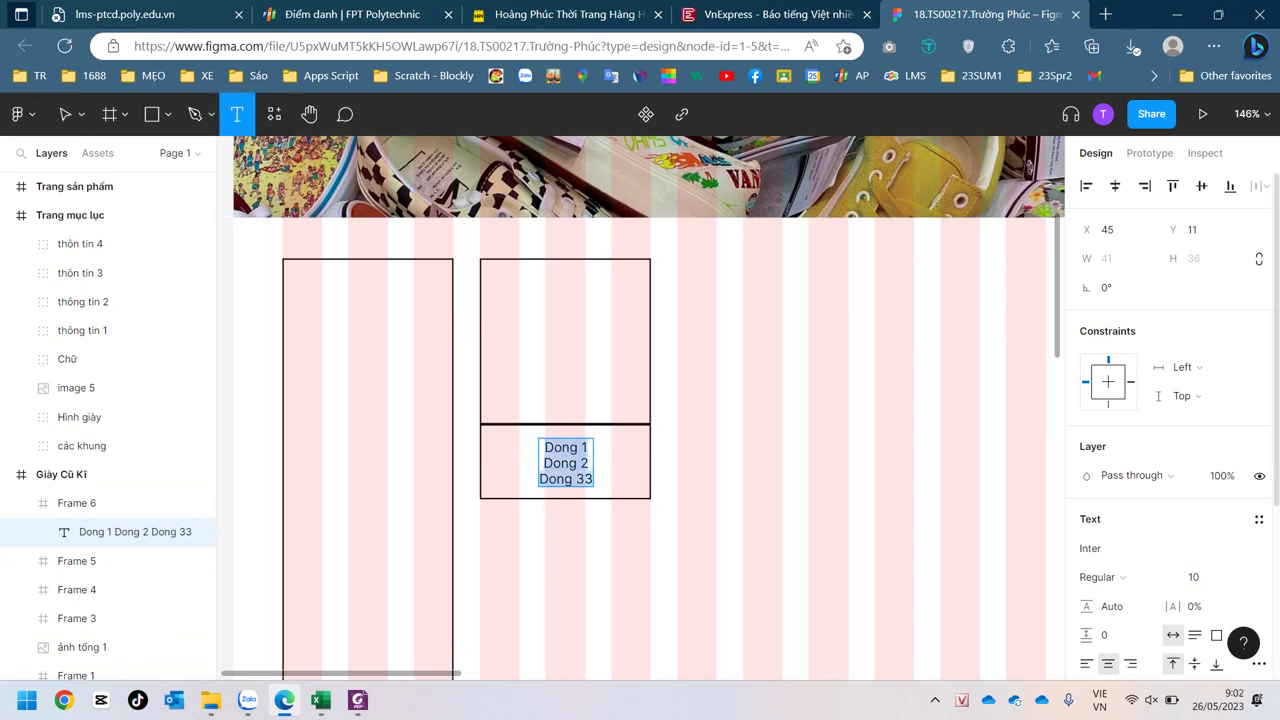
Step: Set the Dong label to Inter Bold at font size 11
scroll(1170, 400, "down", 3)
scroll(1170, 400, "down", 2)
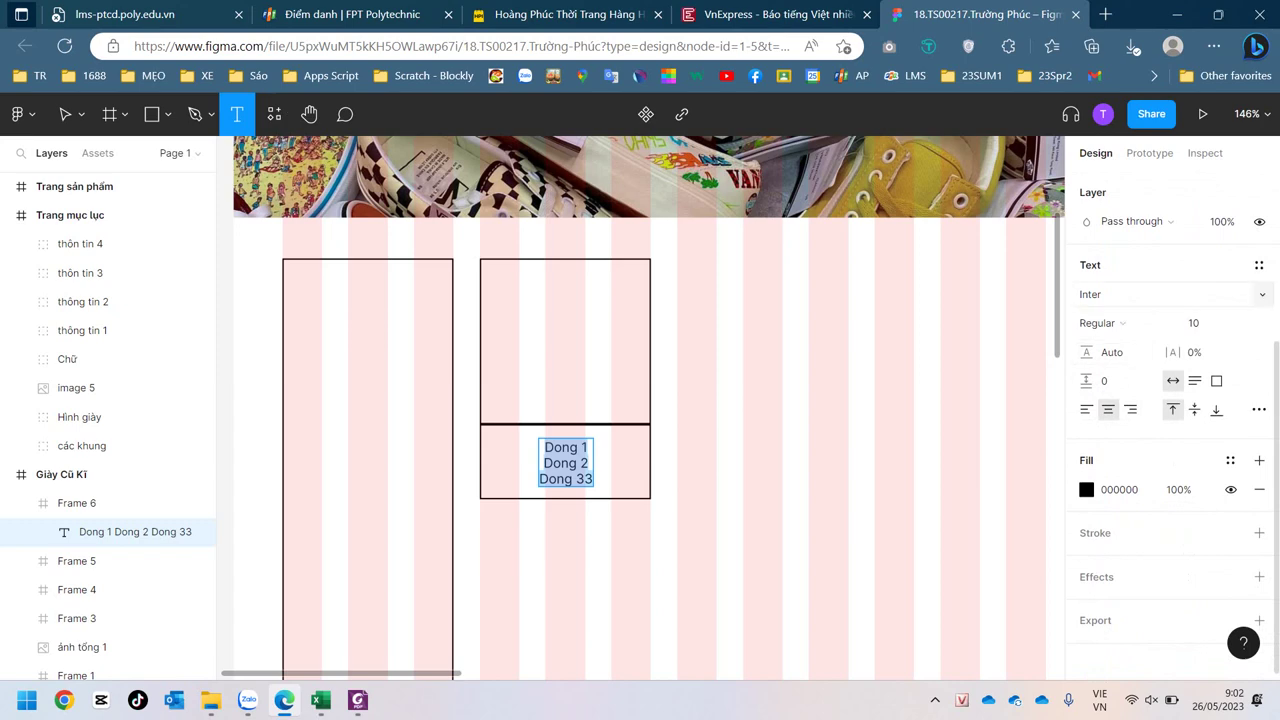
left_click(1240, 323)
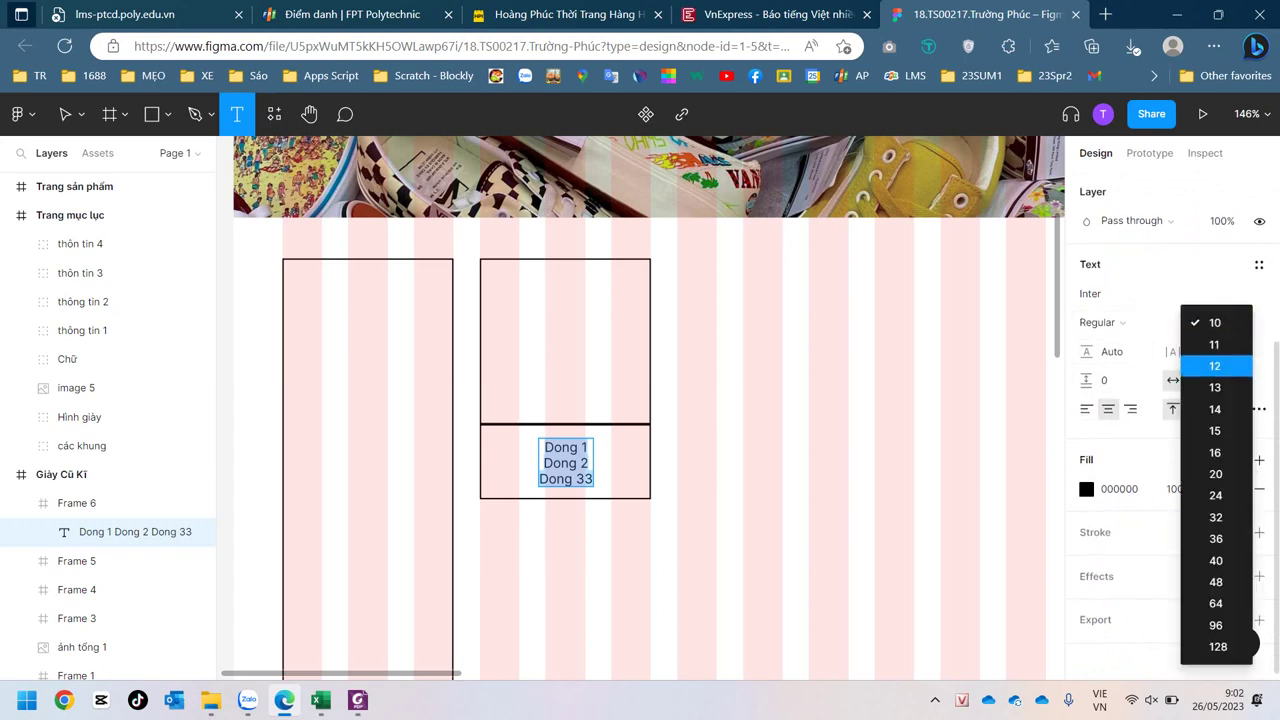
left_click(1215, 366)
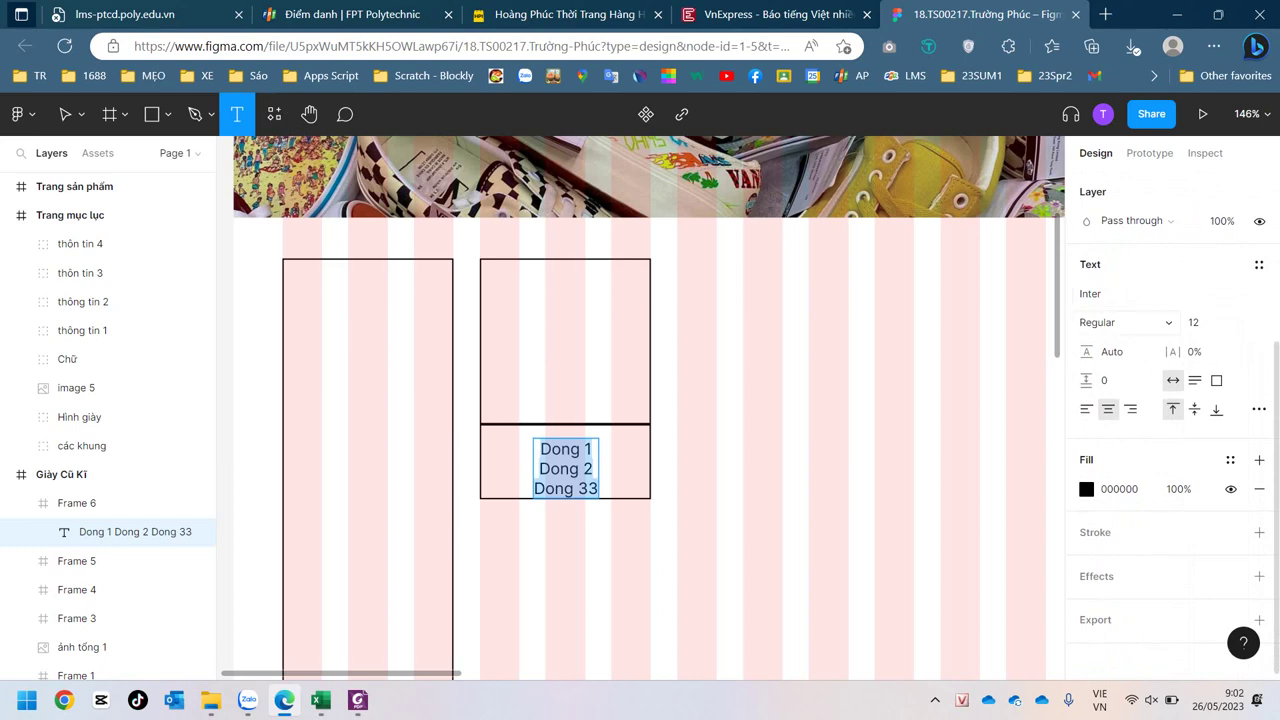
left_click(1125, 322)
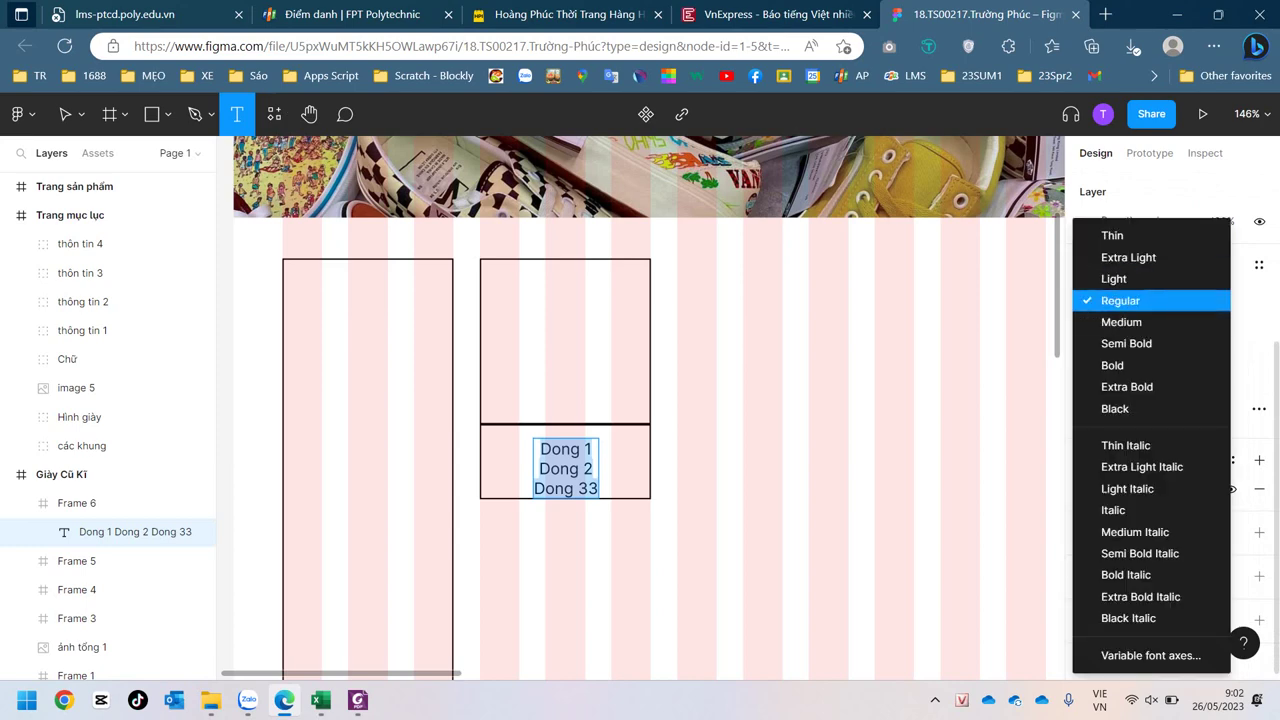
left_click(1115, 365)
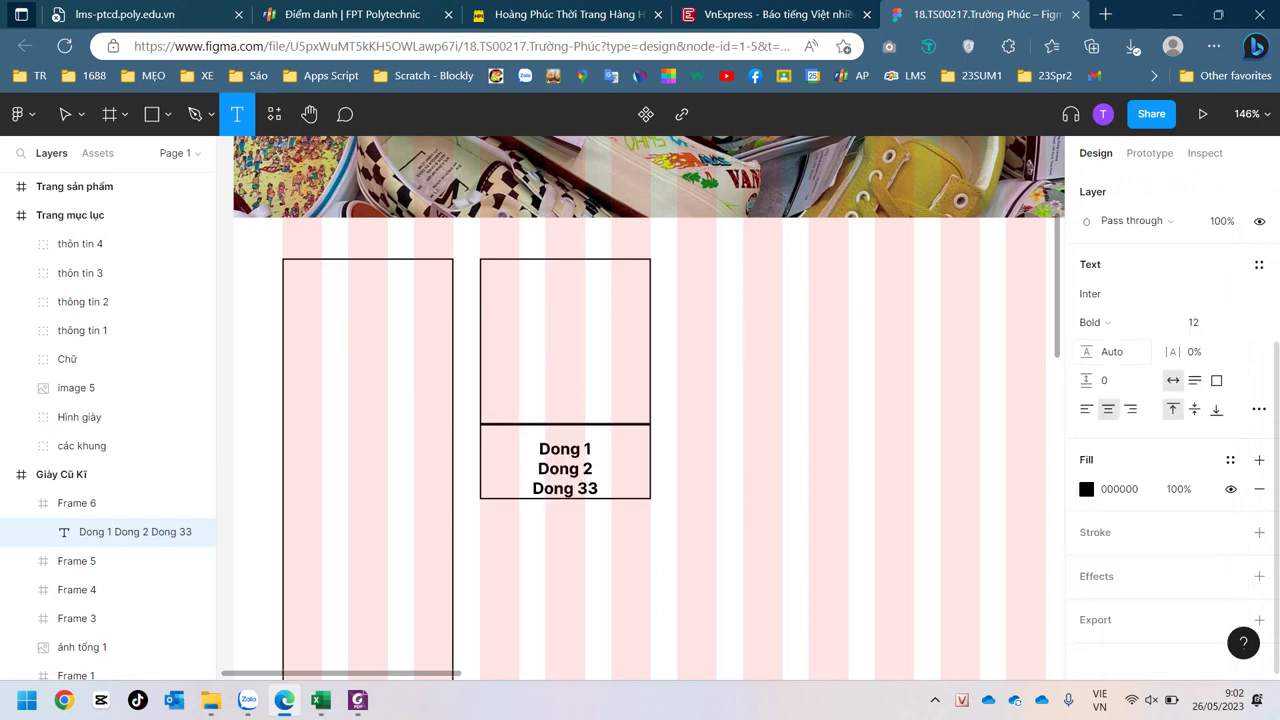
left_click(1200, 322)
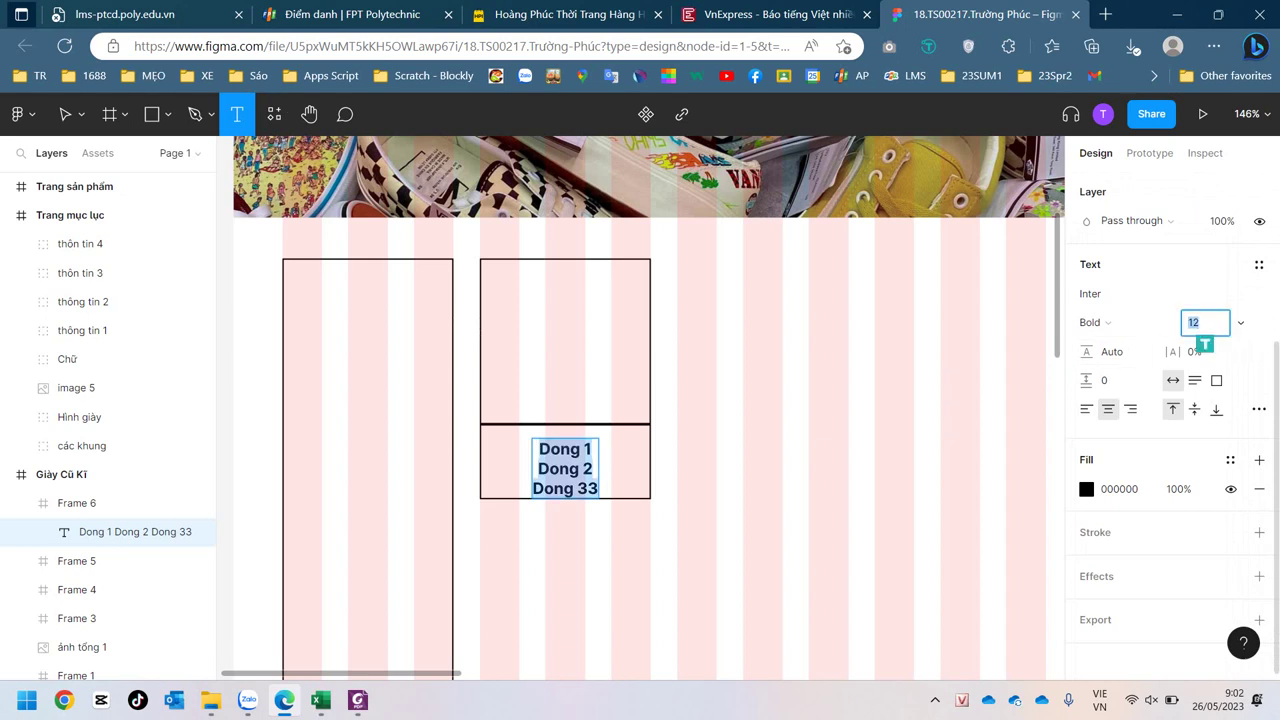
type("1")
key("Return")
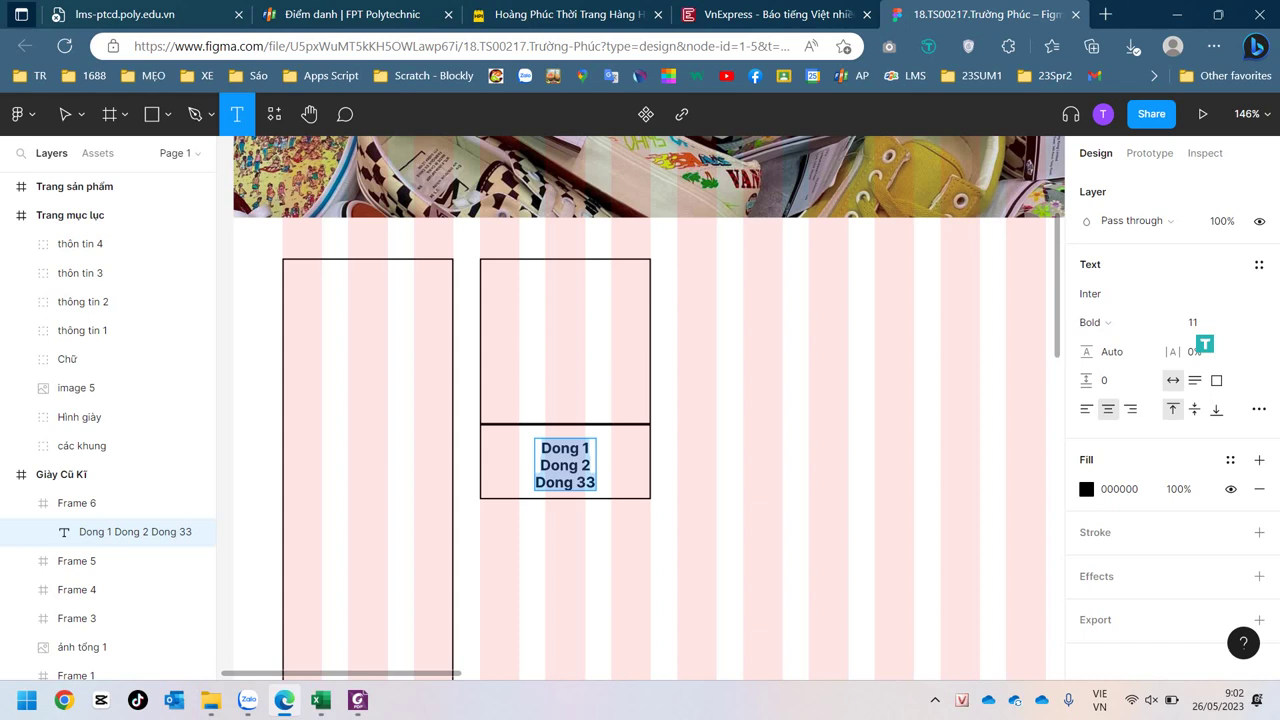
key("Escape")
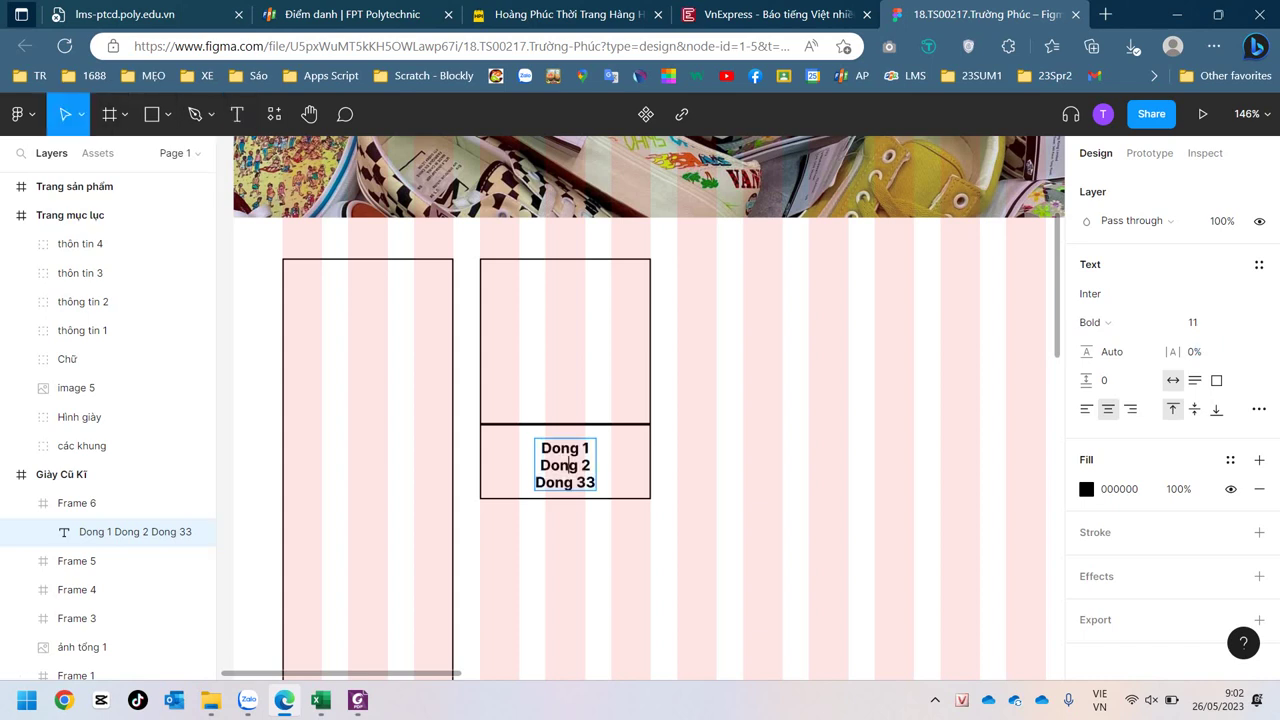
Step: Nudge the label up to re-centre it in Frame 6, then select the Giày Cũ Kĩ frame for new text
left_click(570, 465)
left_click_drag(565, 465, 565, 462)
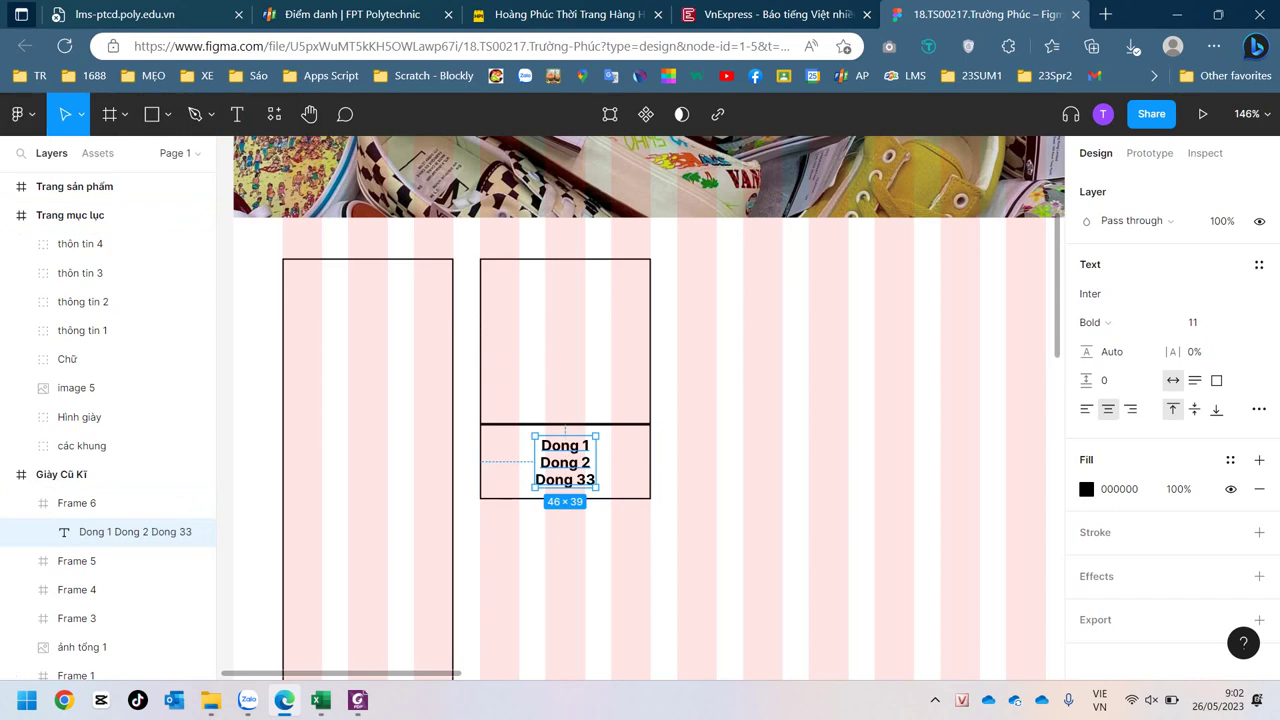
scroll(640, 408, "right", 10)
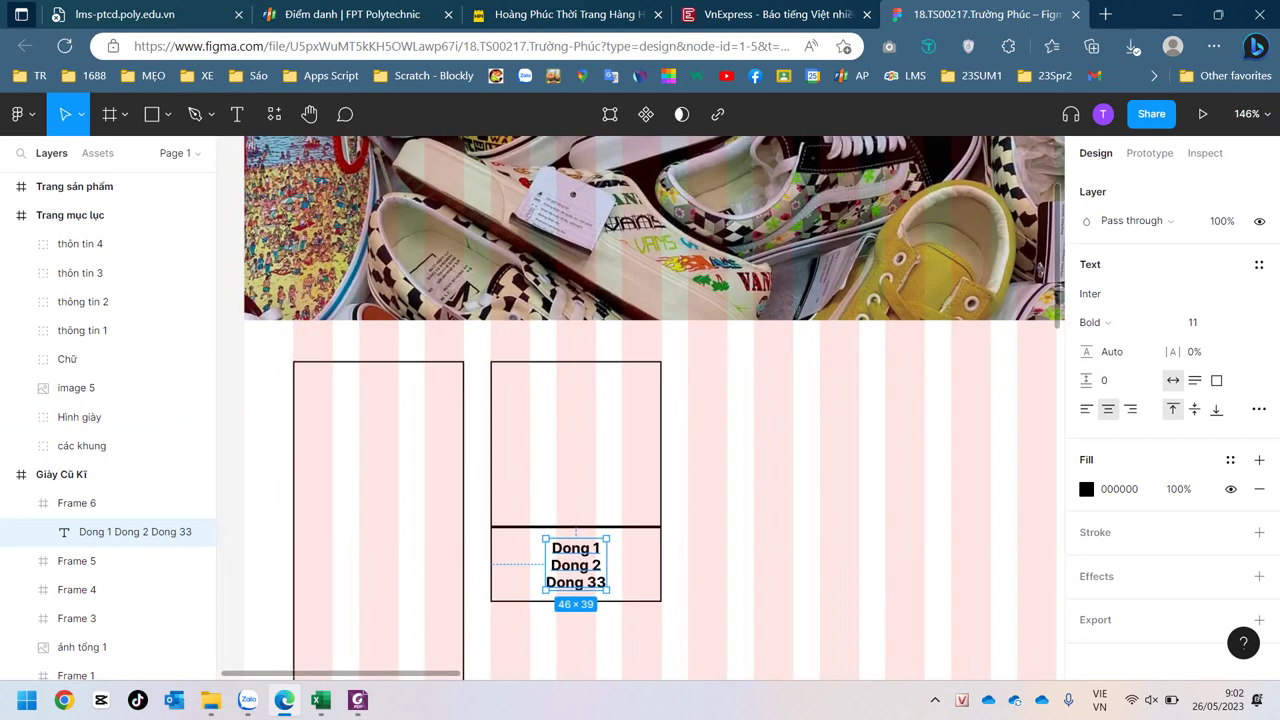
key("Escape")
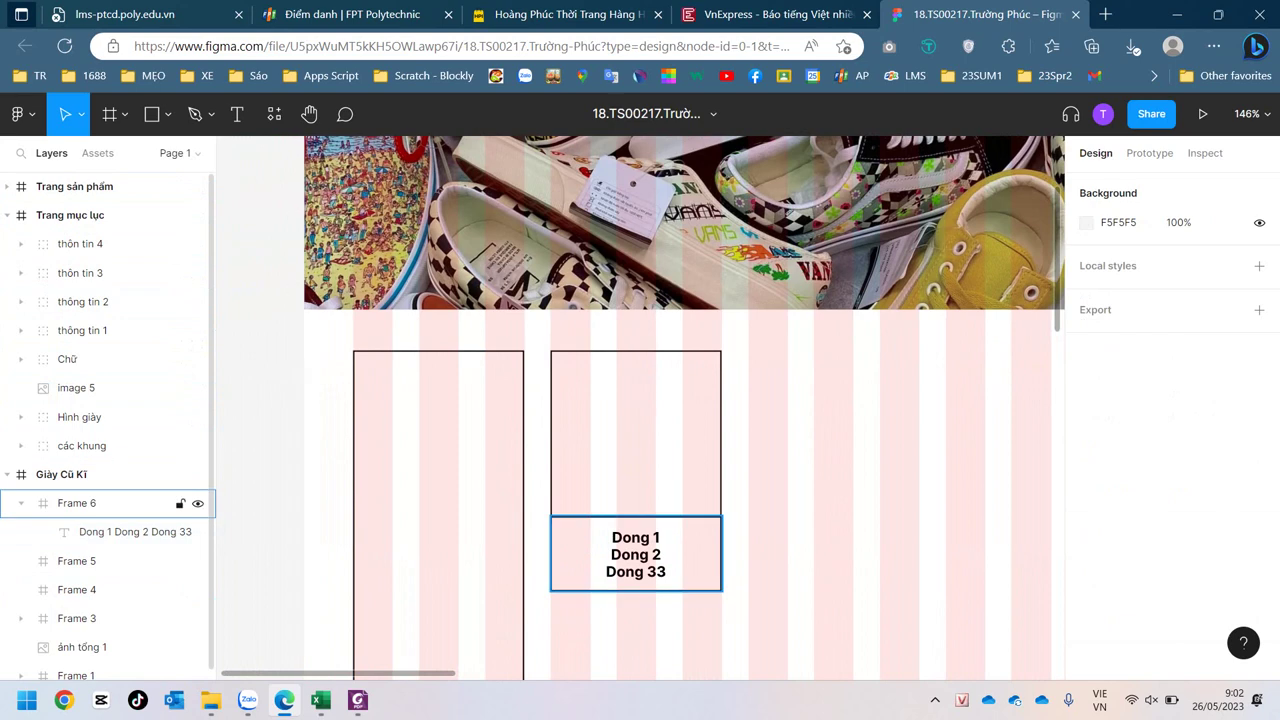
left_click(77, 561)
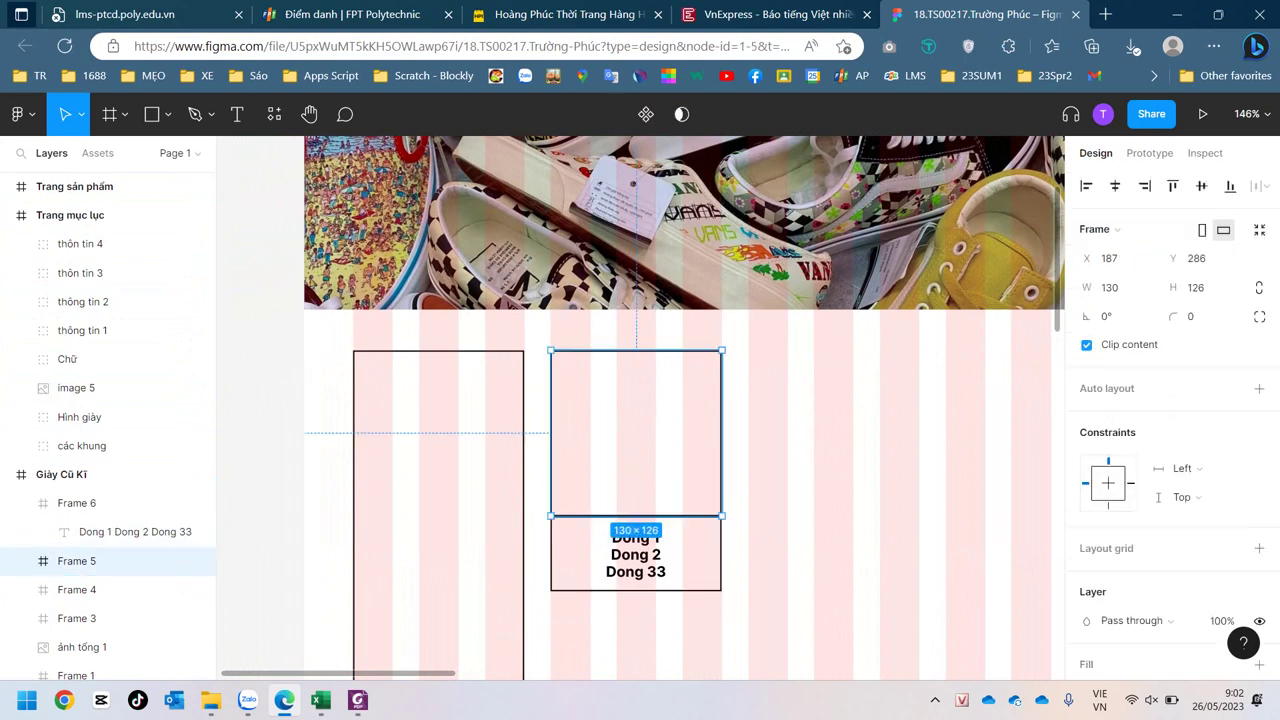
key("Escape")
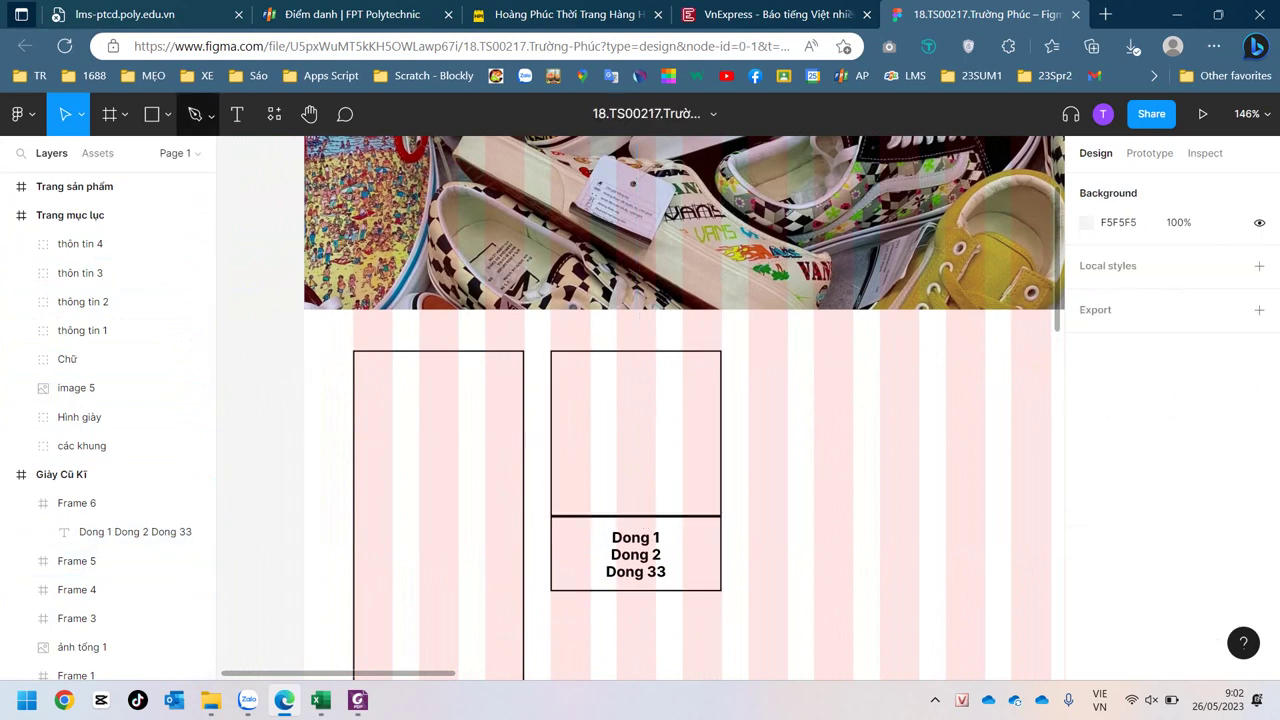
left_click(60, 474)
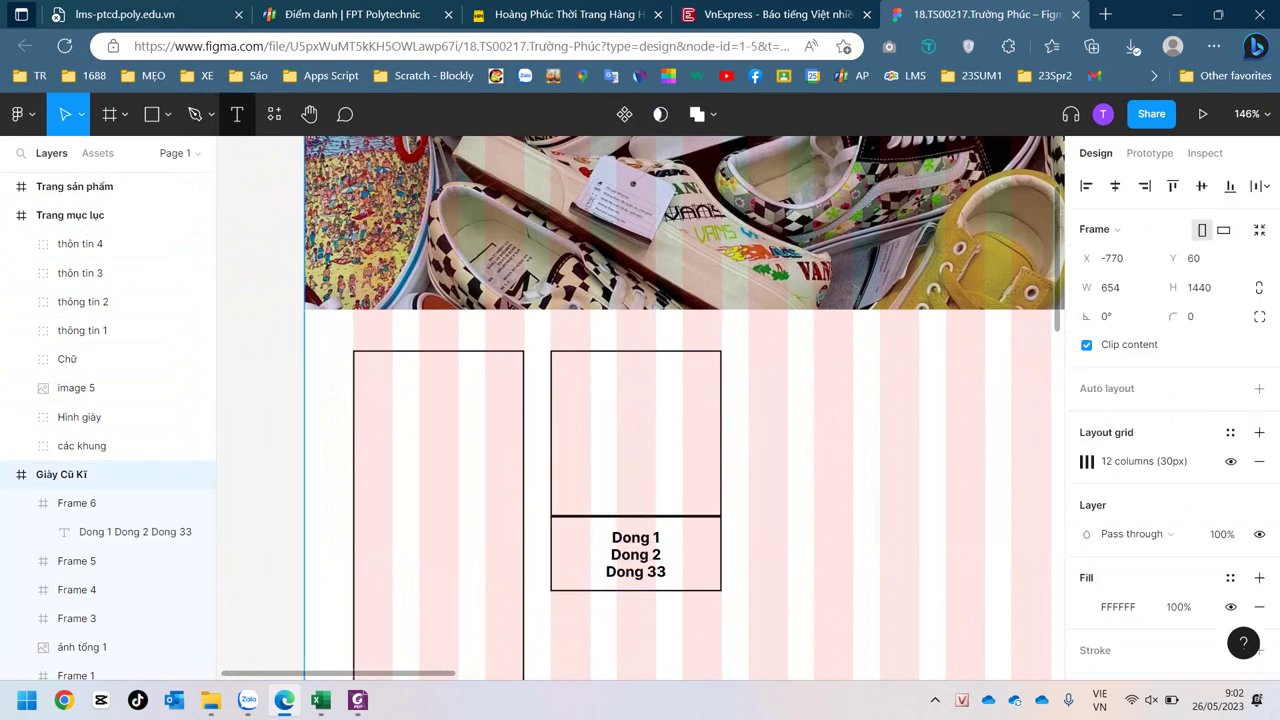
left_click(237, 114)
Step: Add a two-line 'SP' / 'SizeSize' label in Frame 5, placed top-right at X 77, Y 8
left_click(662, 382)
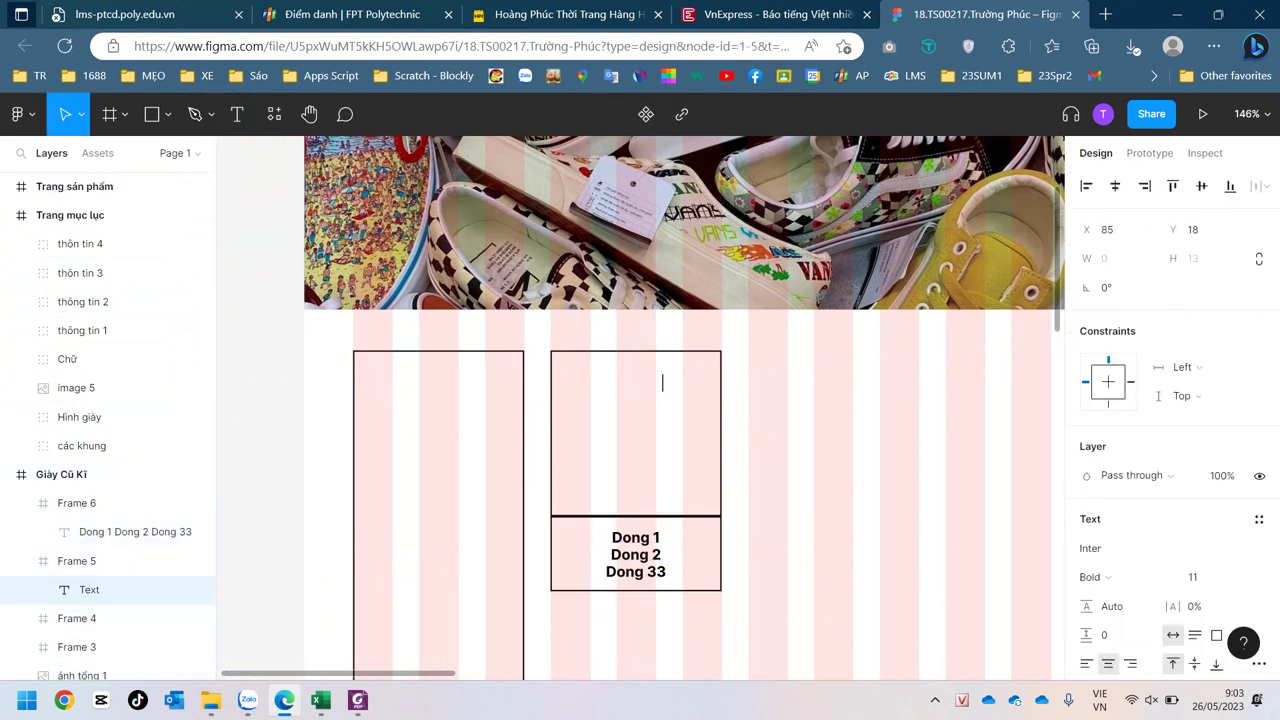
type("SP")
key("Return")
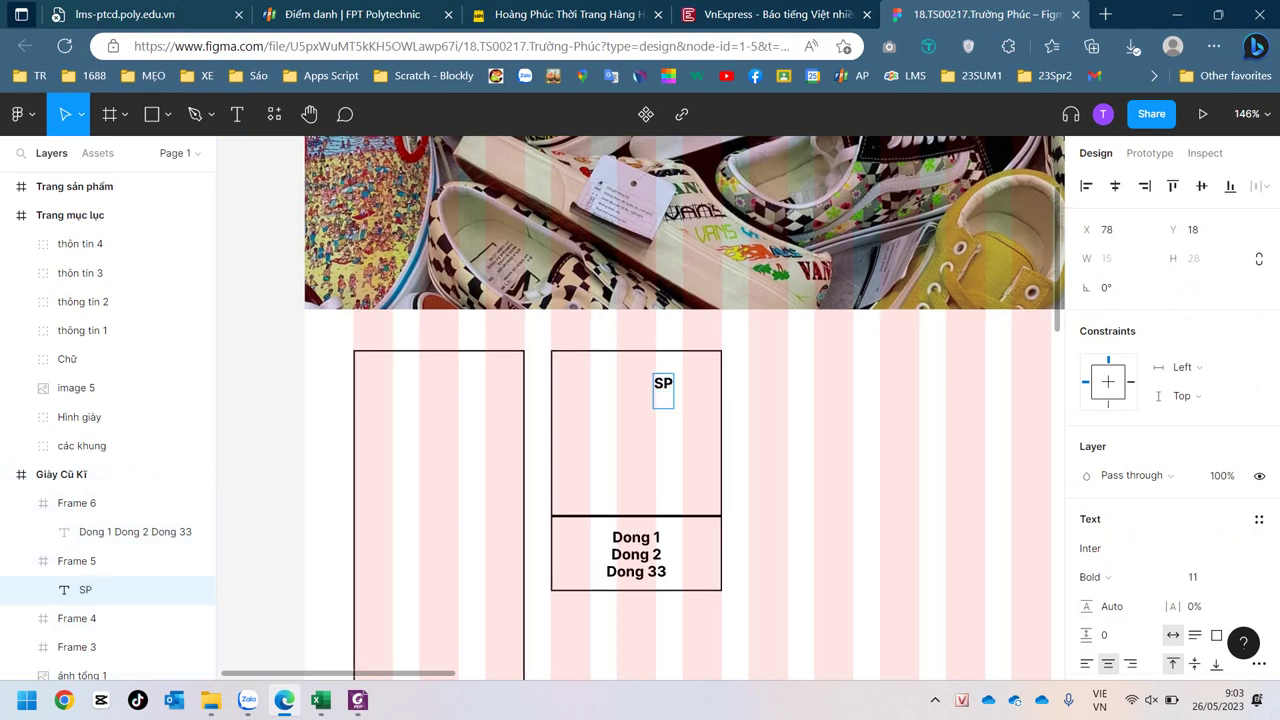
type("SPS")
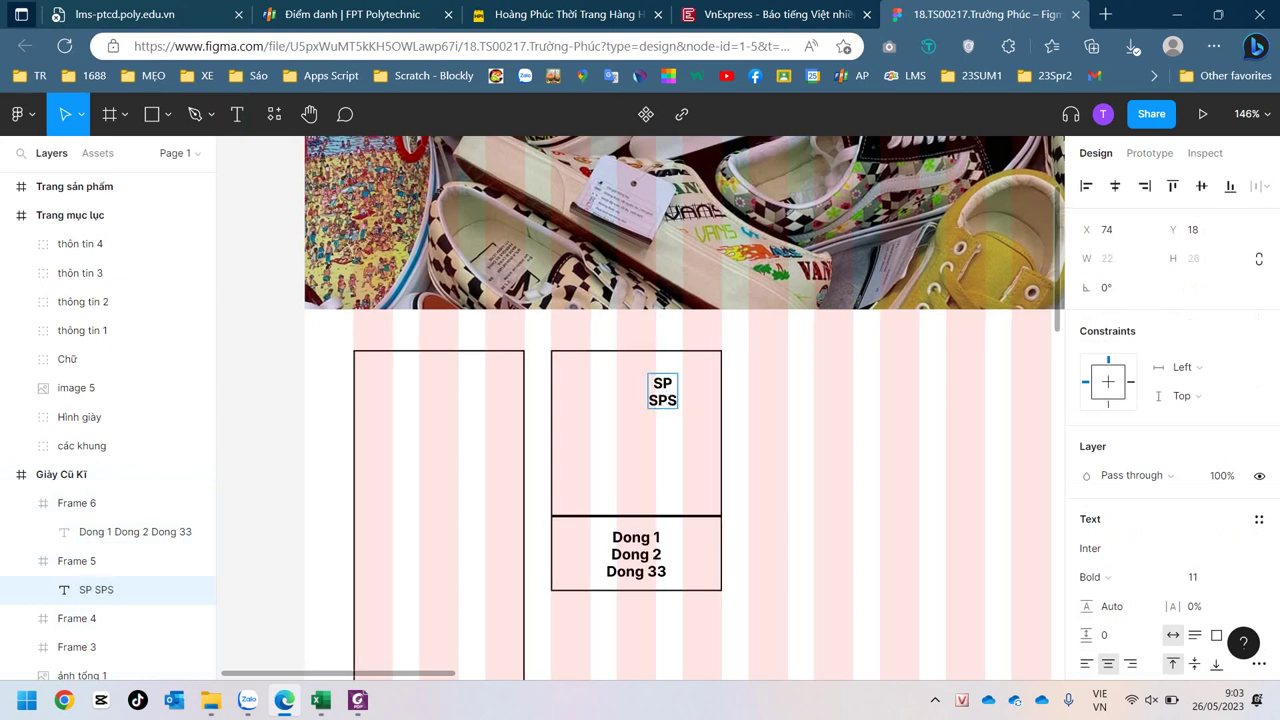
key("BackSpace")
key("BackSpace")
key("BackSpace")
type("Si")
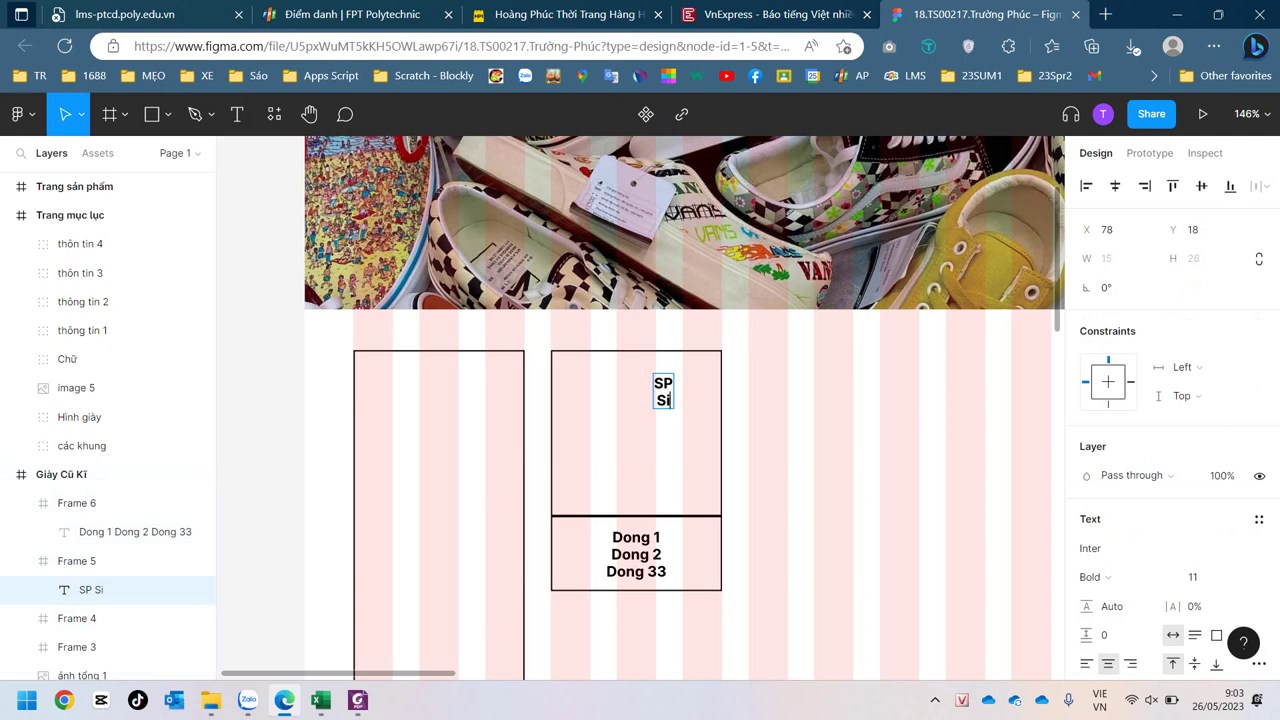
type("ze")
type("Size")
key("Escape")
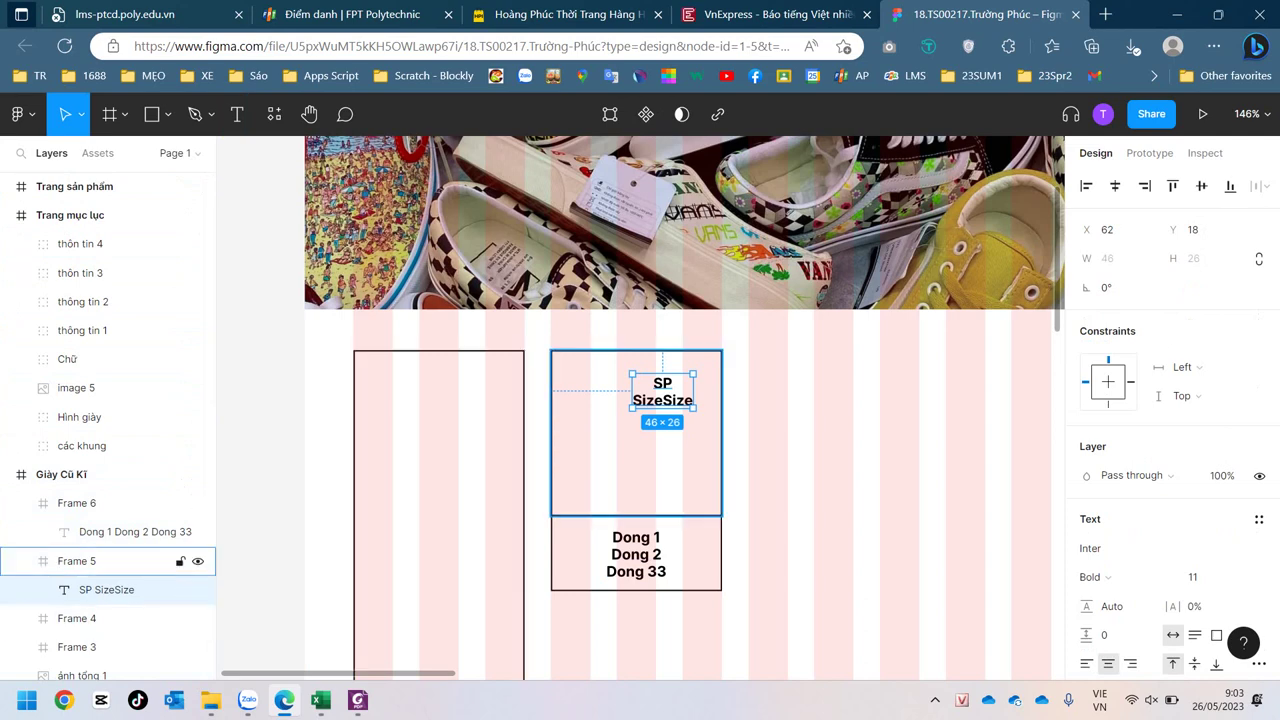
left_click_drag(662, 391, 682, 379)
scroll(1170, 450, "down", 3)
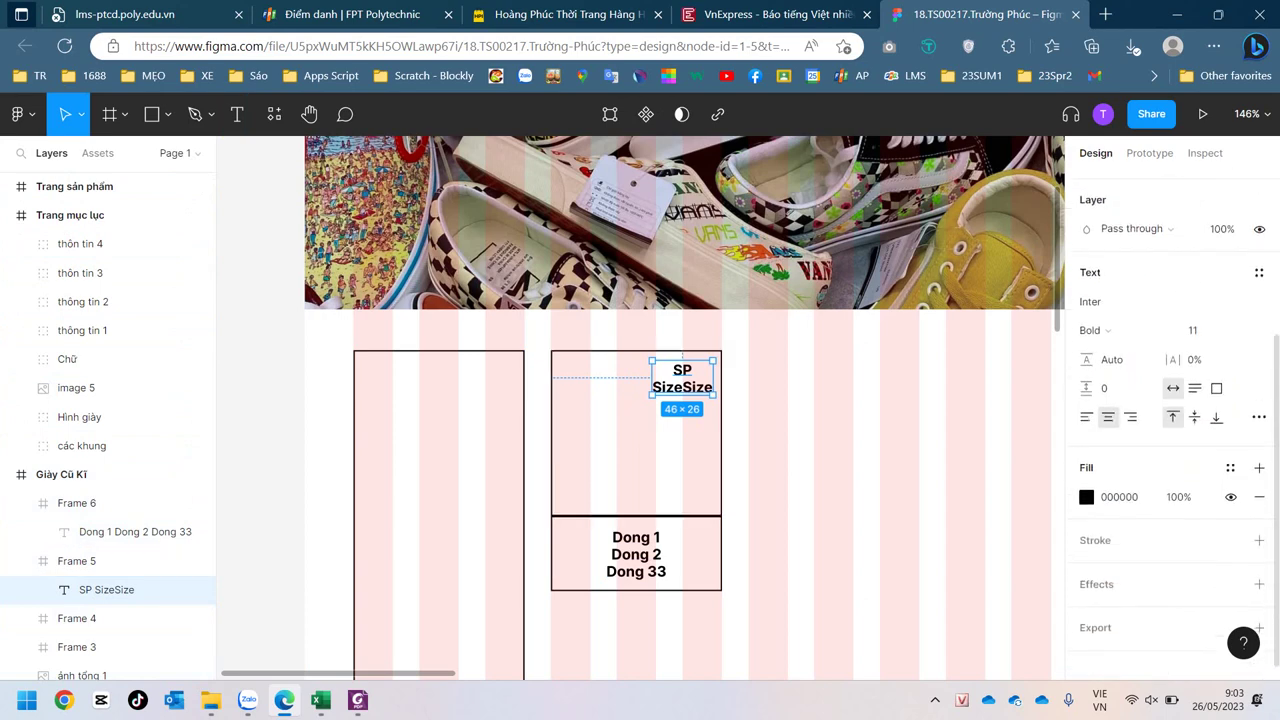
scroll(1230, 460, "down", 1)
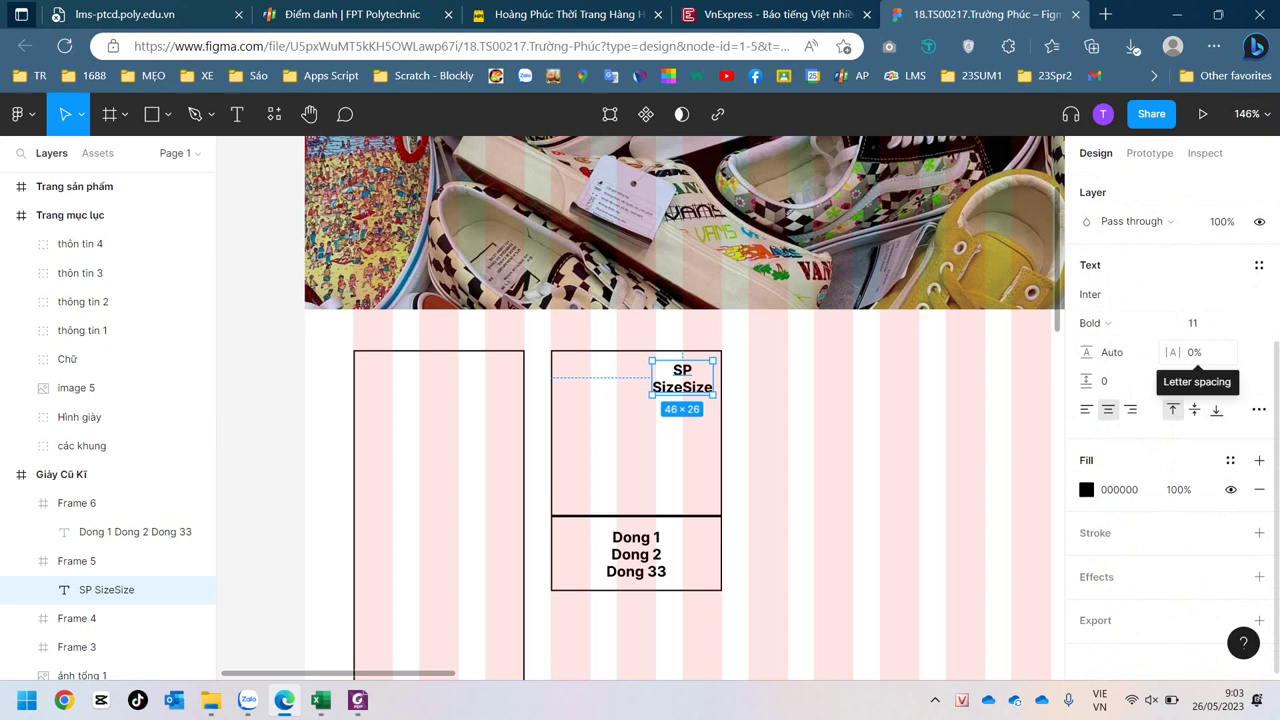
scroll(1175, 420, "down", 1)
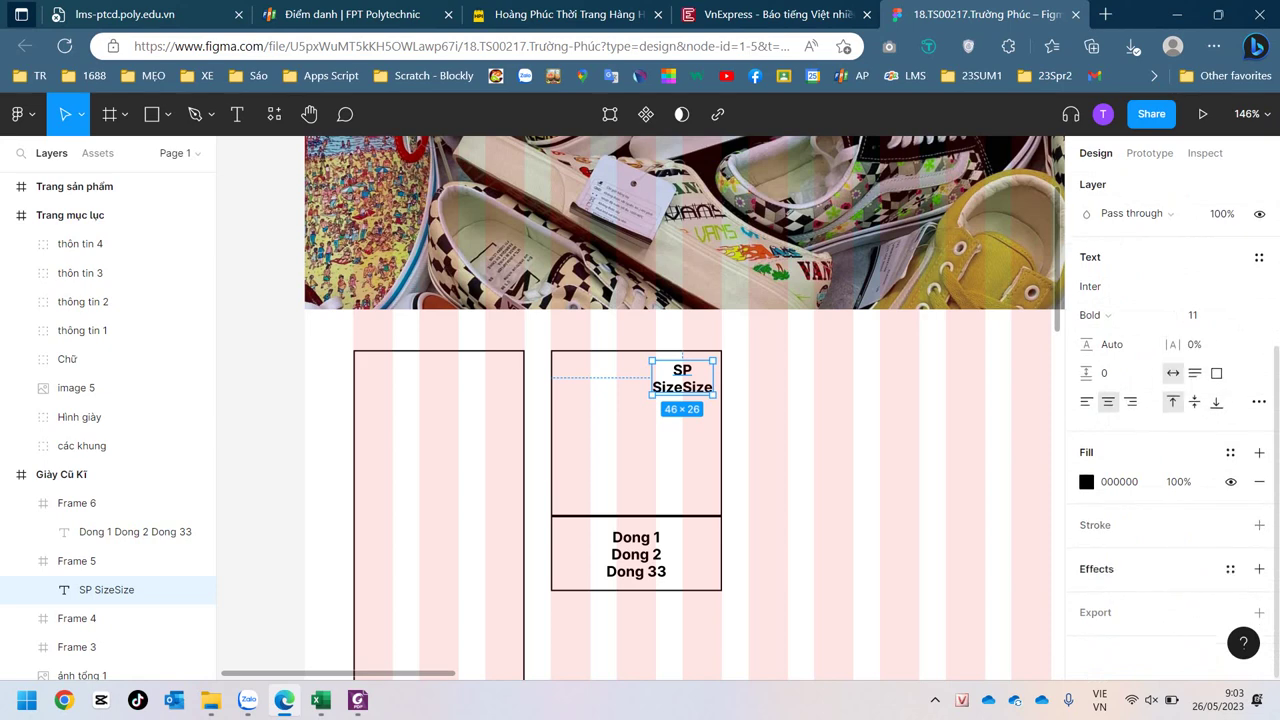
Step: Add a Drop shadow effect to the SP SizeSize label
left_click(1259, 569)
scroll(1170, 560, "down", 2)
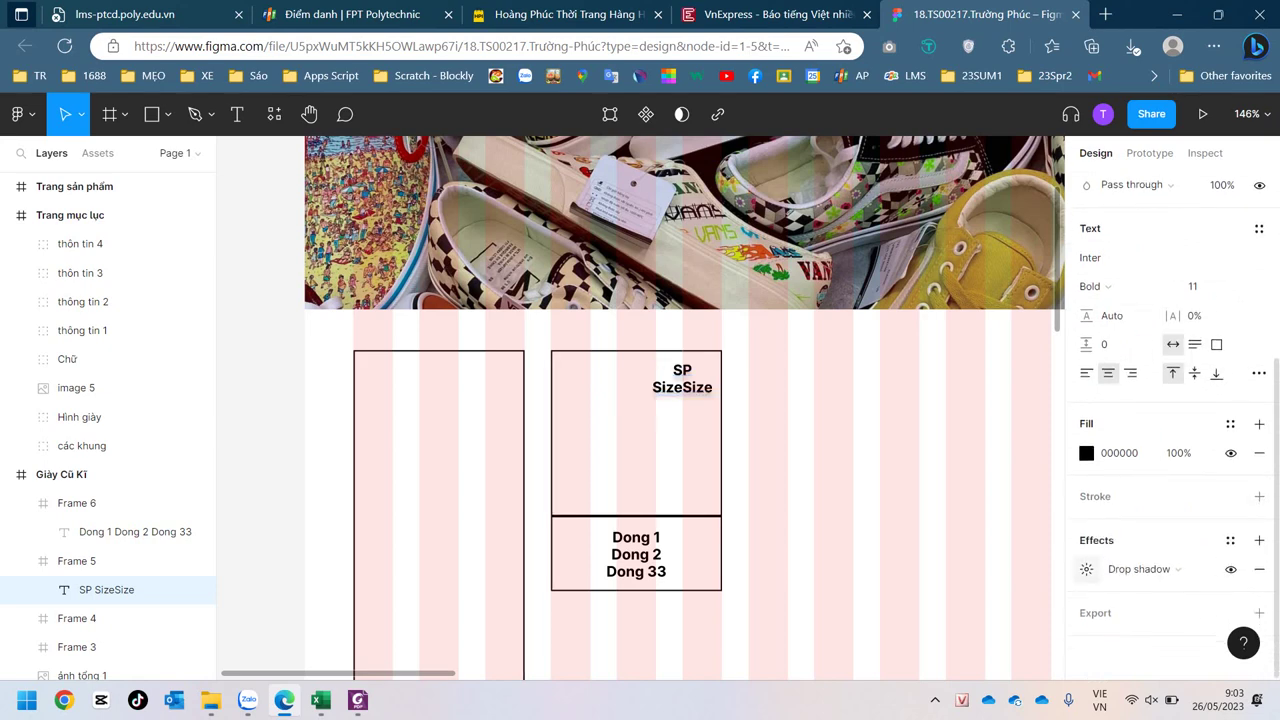
left_click(1130, 569)
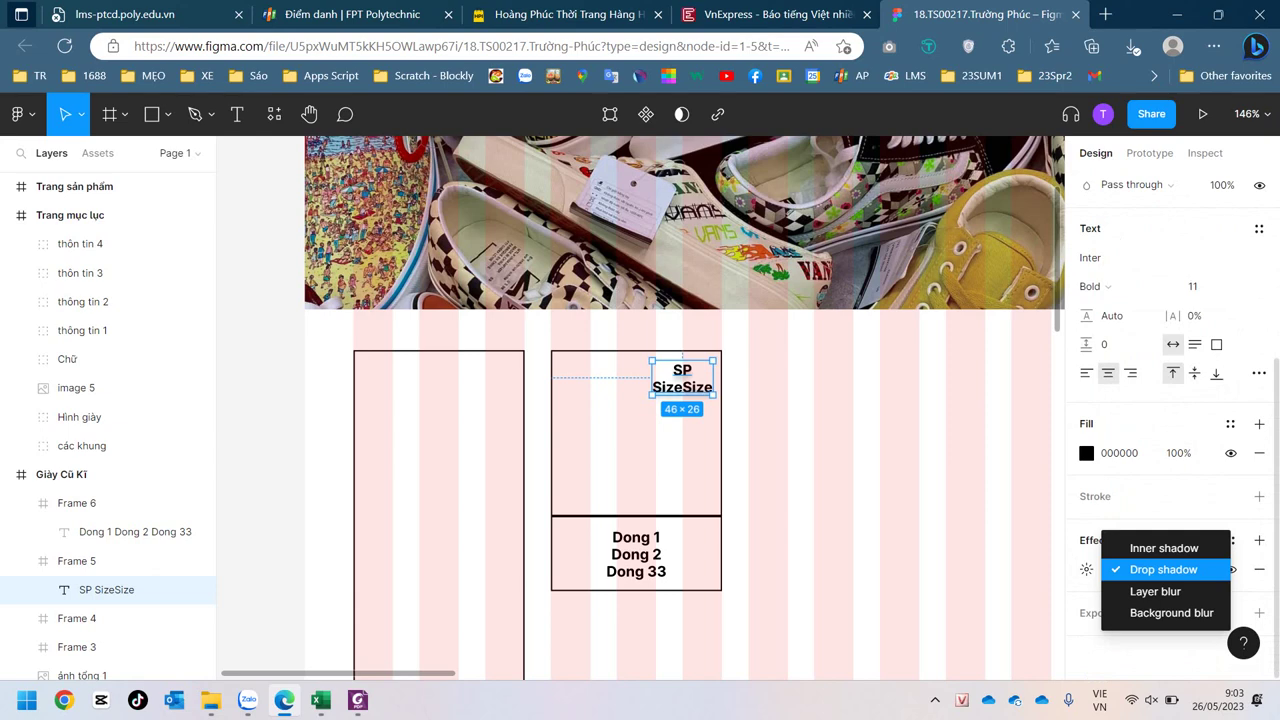
left_click(1215, 569)
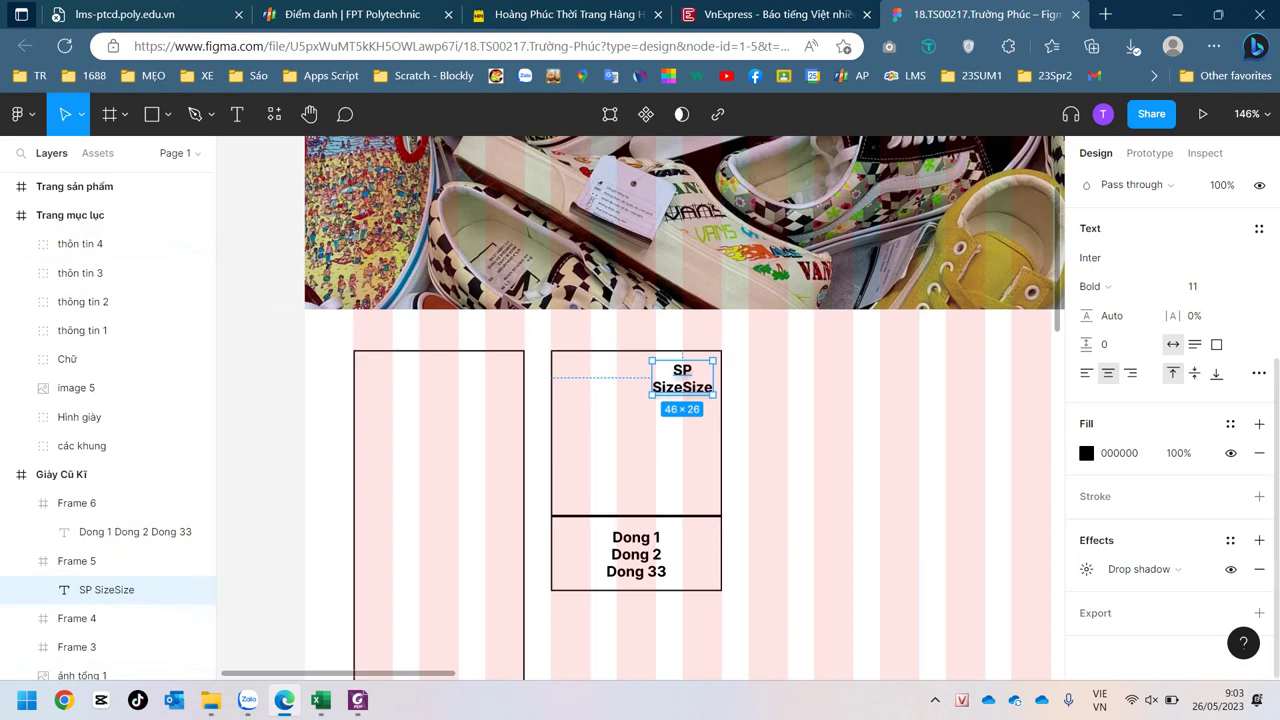
Step: Change the label's text fill to bright blue, hex 001AFF
left_click(1086, 453)
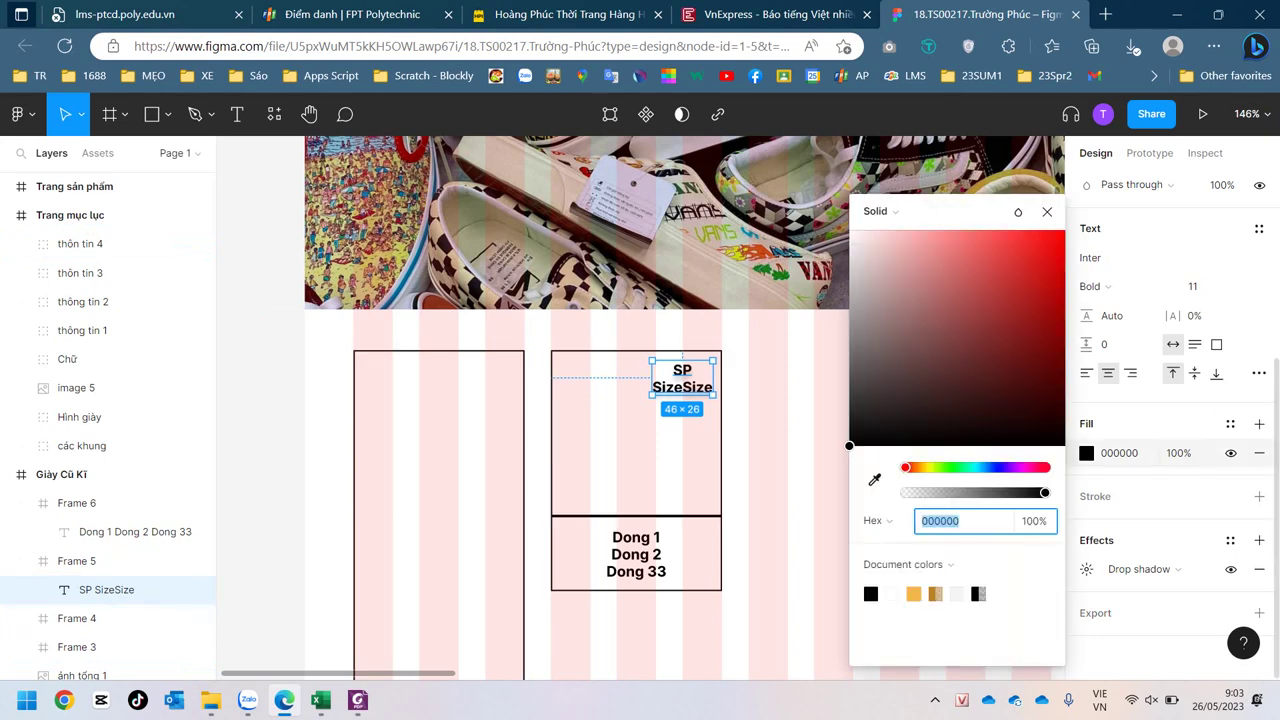
left_click(1055, 320)
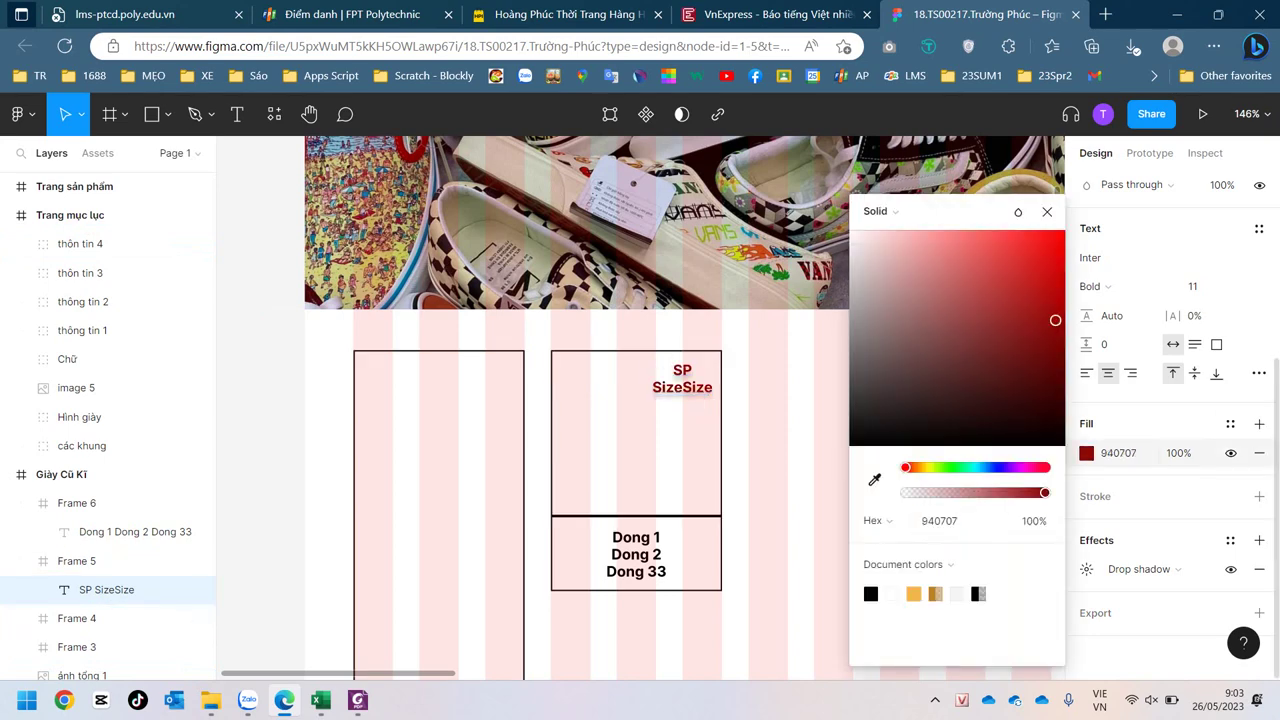
left_click(1007, 467)
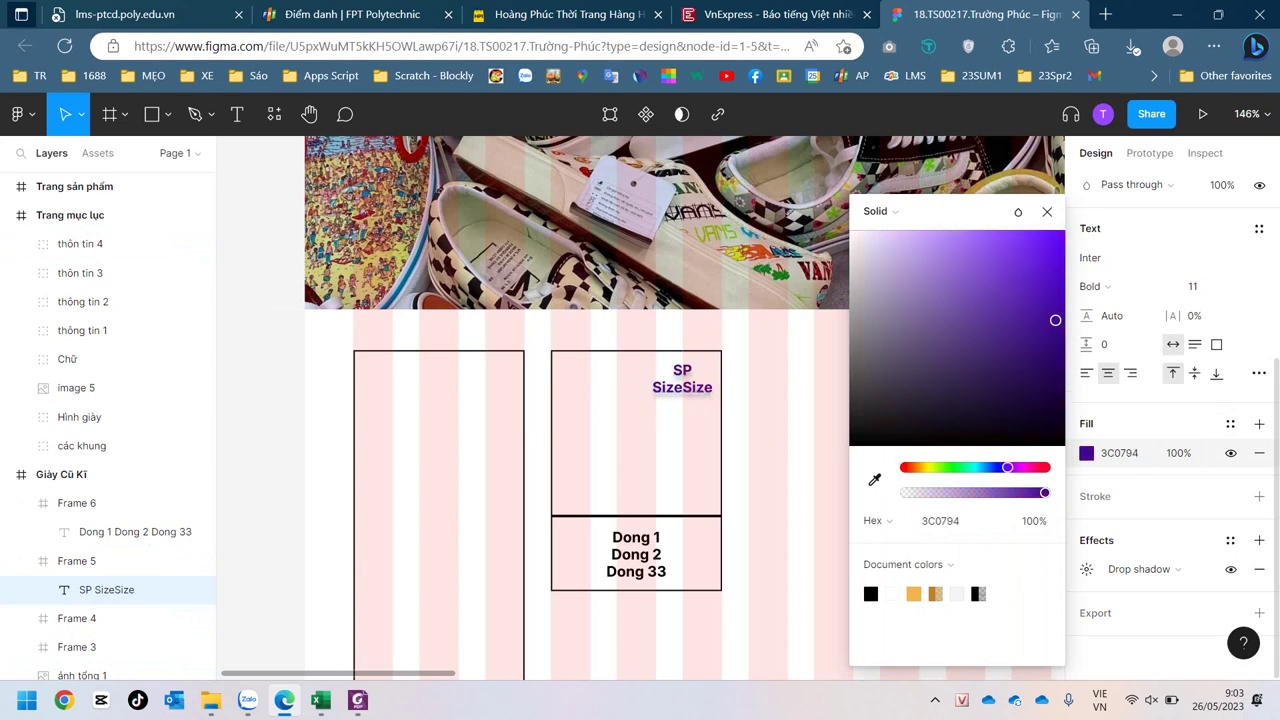
left_click_drag(1007, 467, 1000, 467)
left_click_drag(1055, 320, 1065, 230)
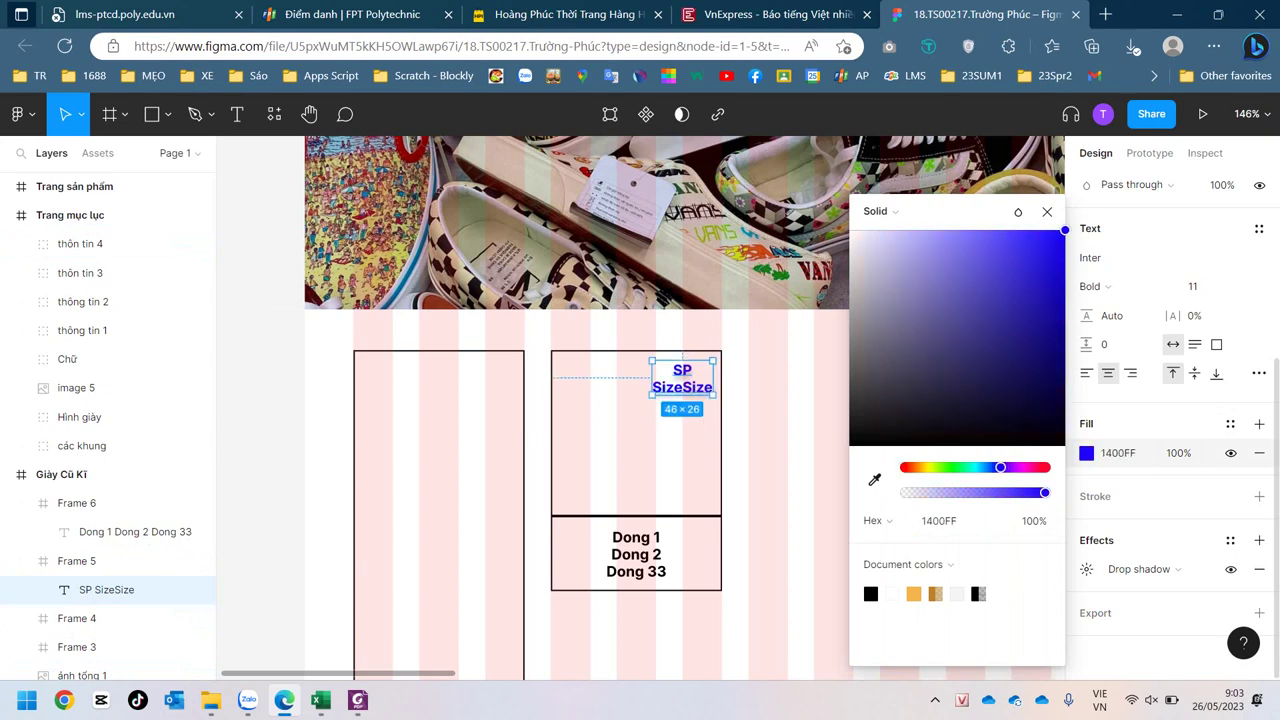
left_click_drag(1000, 467, 996, 467)
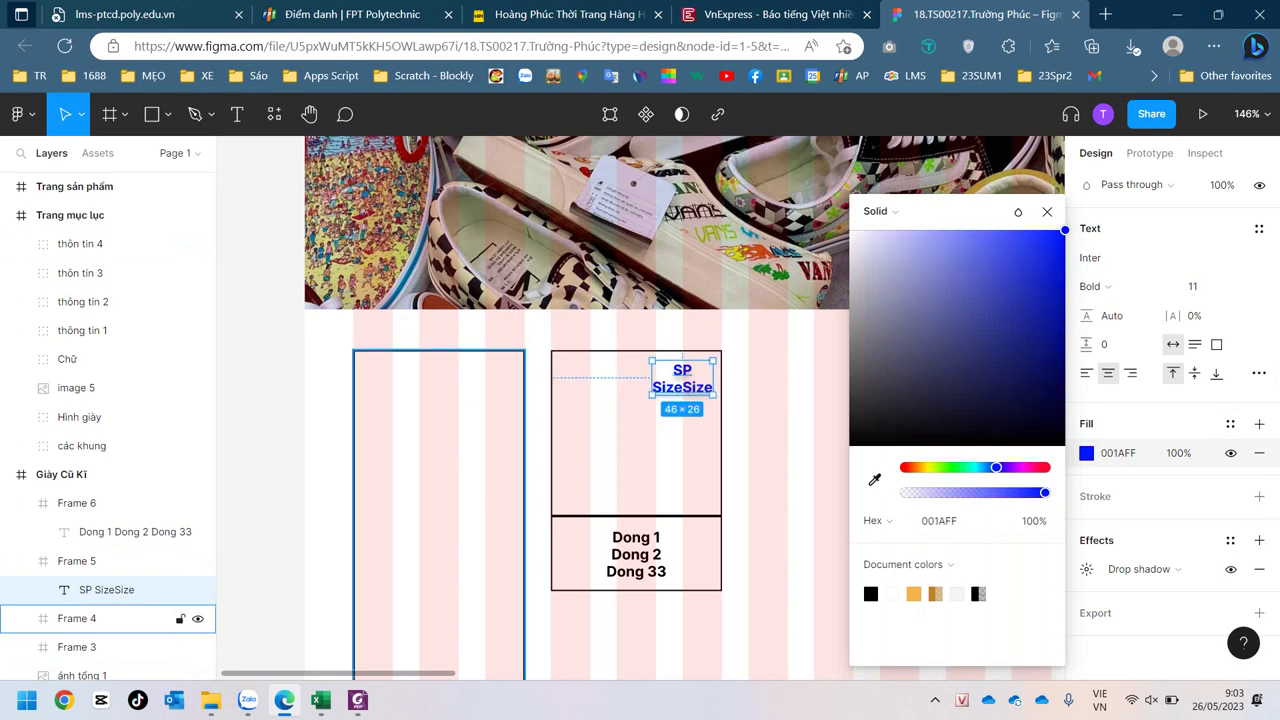
left_click(260, 620)
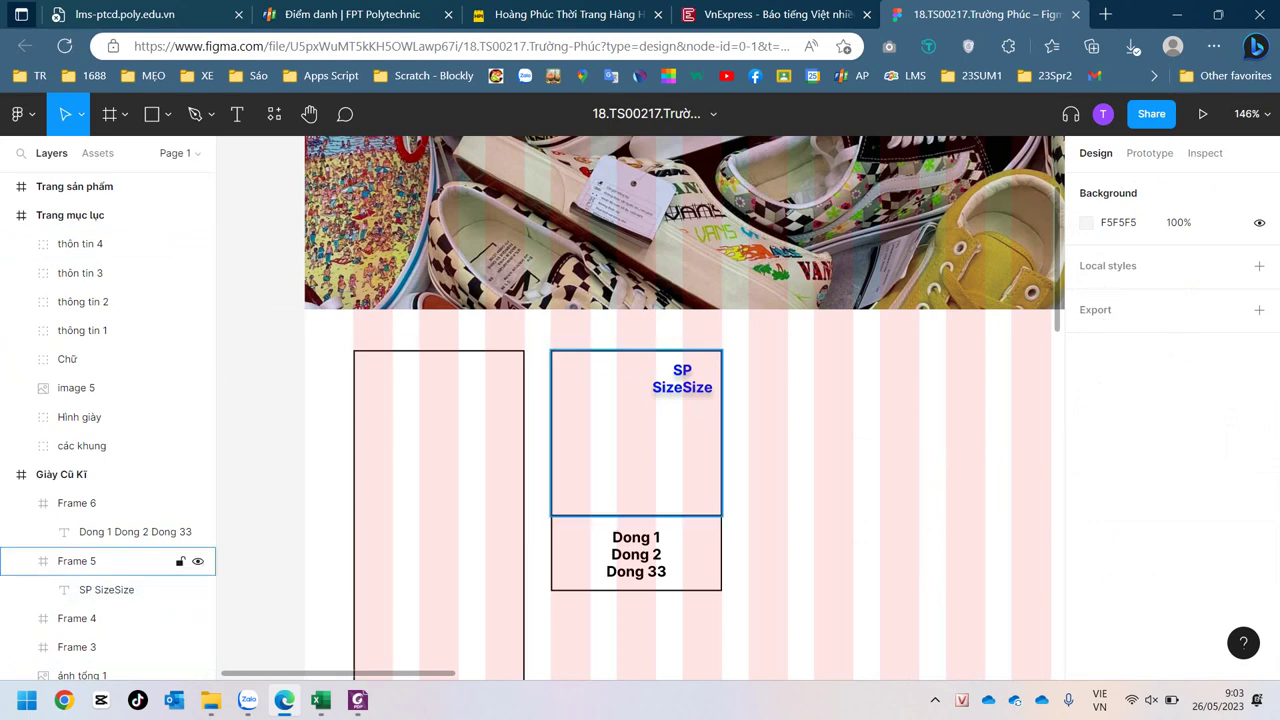
Step: Group Frame 5 and Frame 6 into Group 1, a 130×183 product card
left_click(636, 432)
left_click(637, 555, "shift")
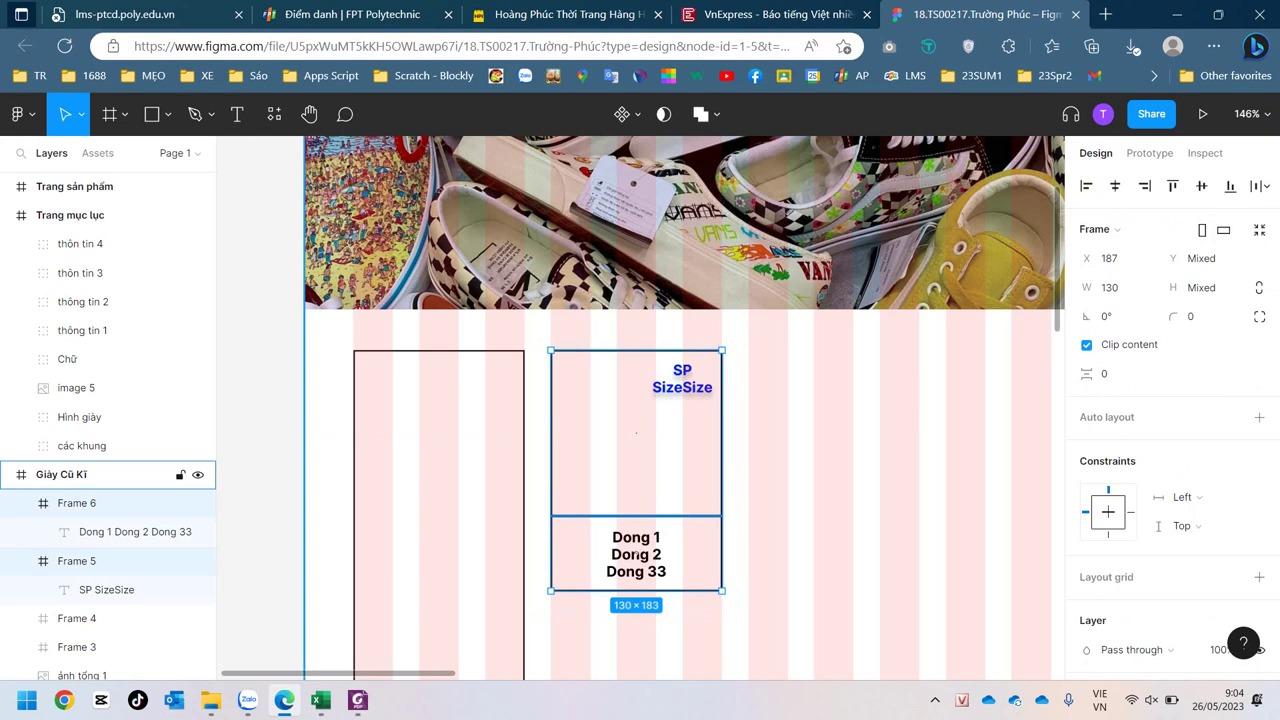
key("ctrl+g")
scroll(770, 495, "down", 2)
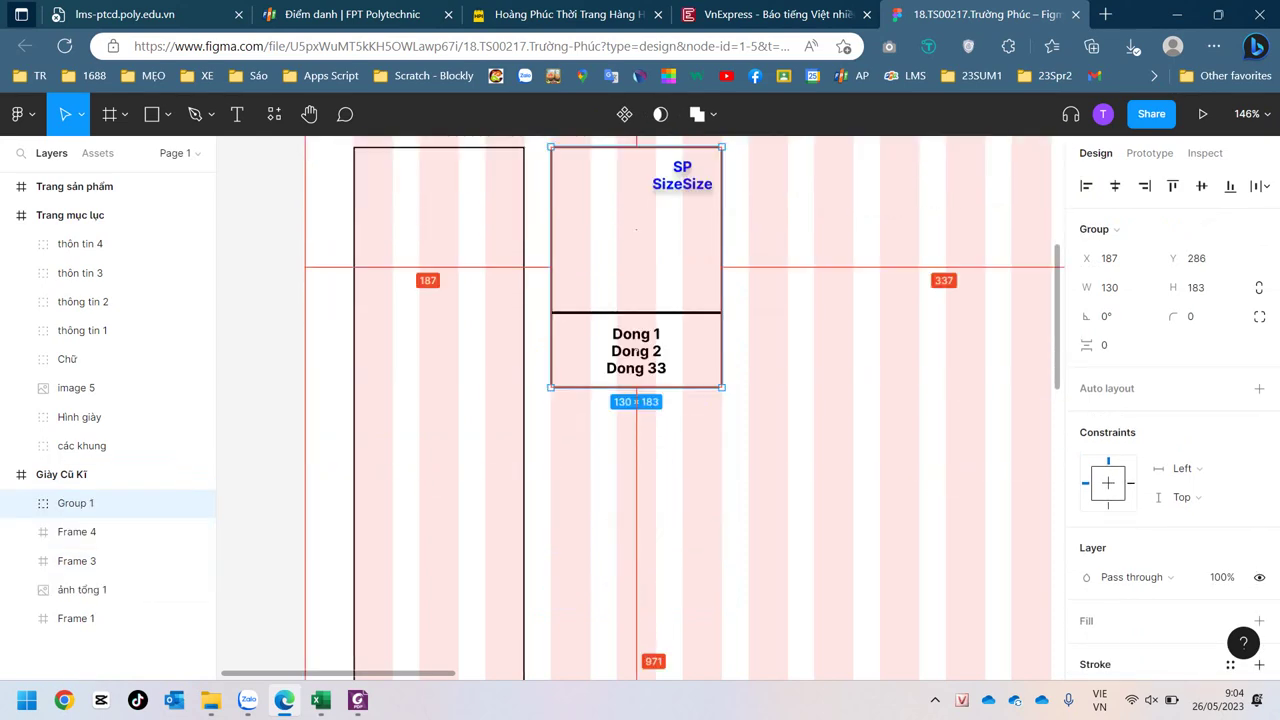
scroll(770, 495, "up", 1)
scroll(770, 495, "down", 2)
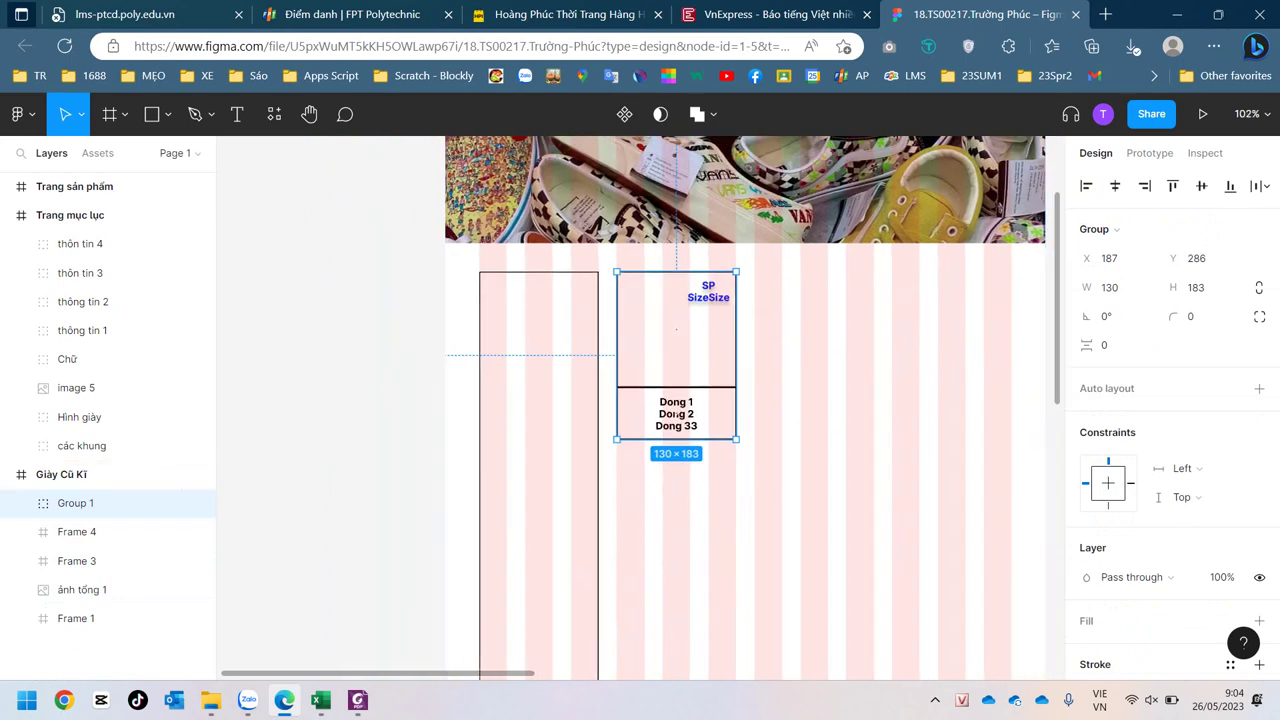
scroll(640, 408, "down", 1)
scroll(640, 408, "down", 1)
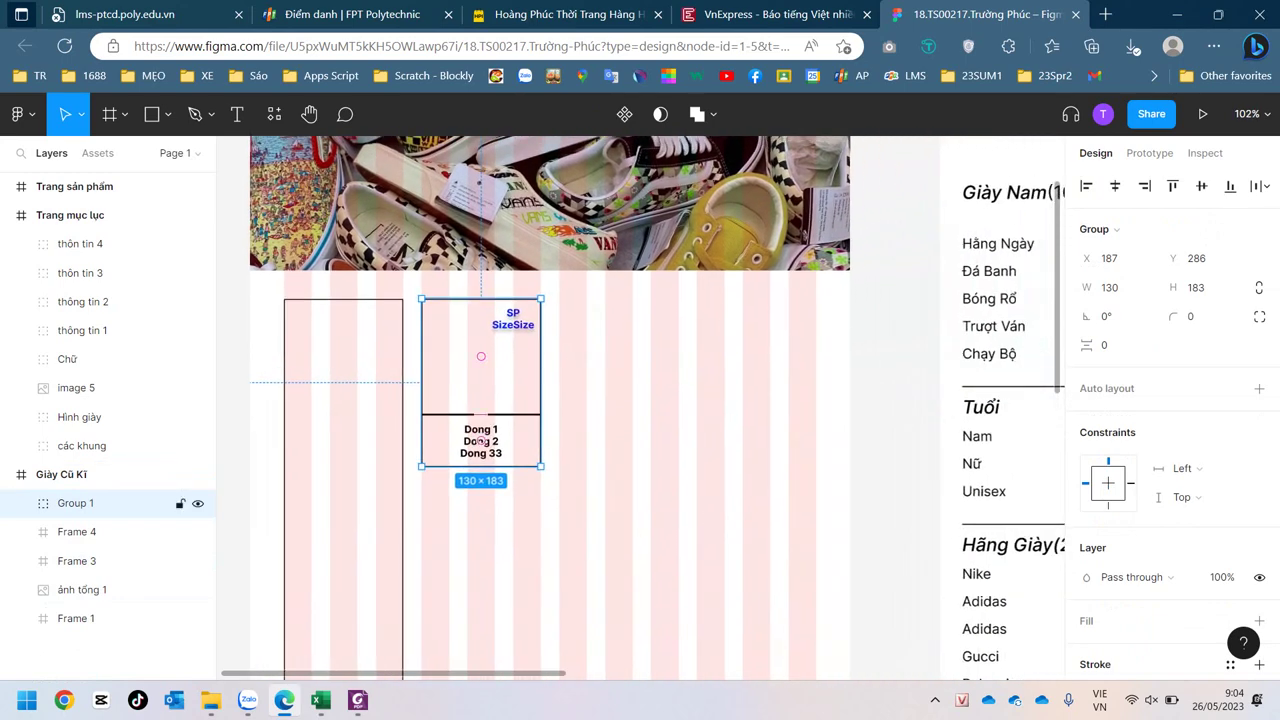
Step: Duplicate the product card twice to the right, making a first row of three
left_click_drag(481, 440, 619, 440, "alt")
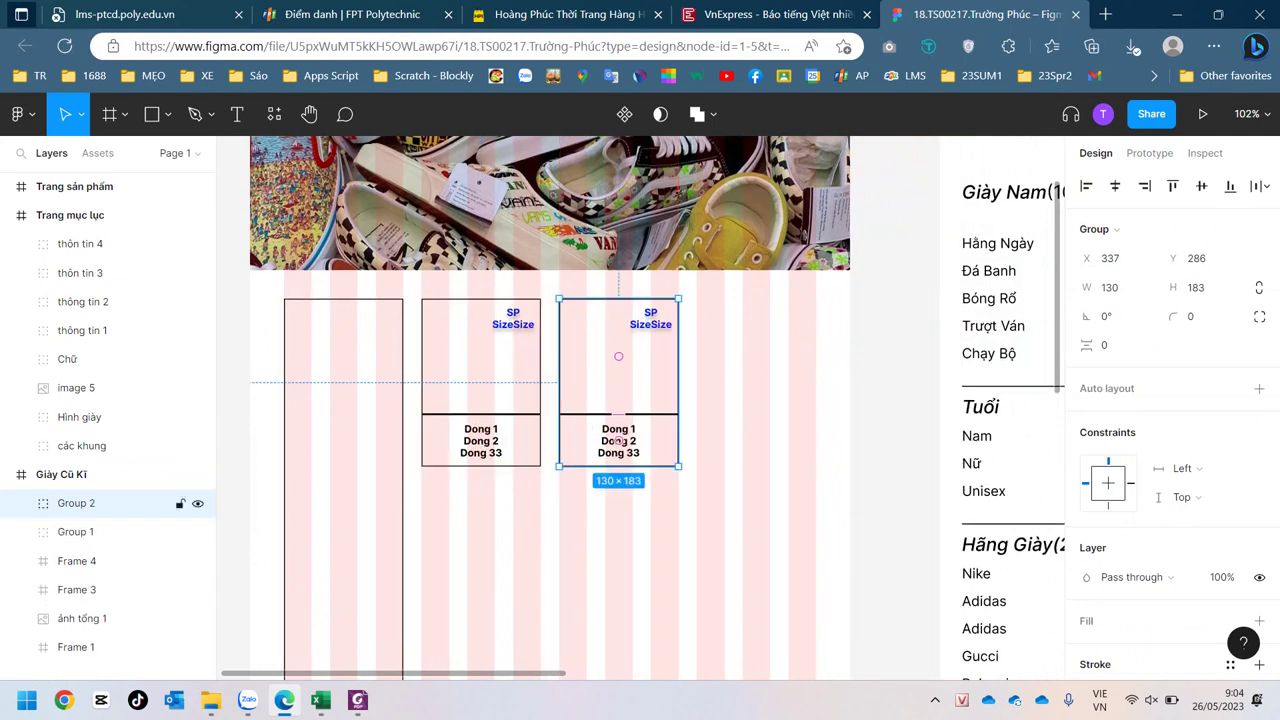
mouse_move(100, 474)
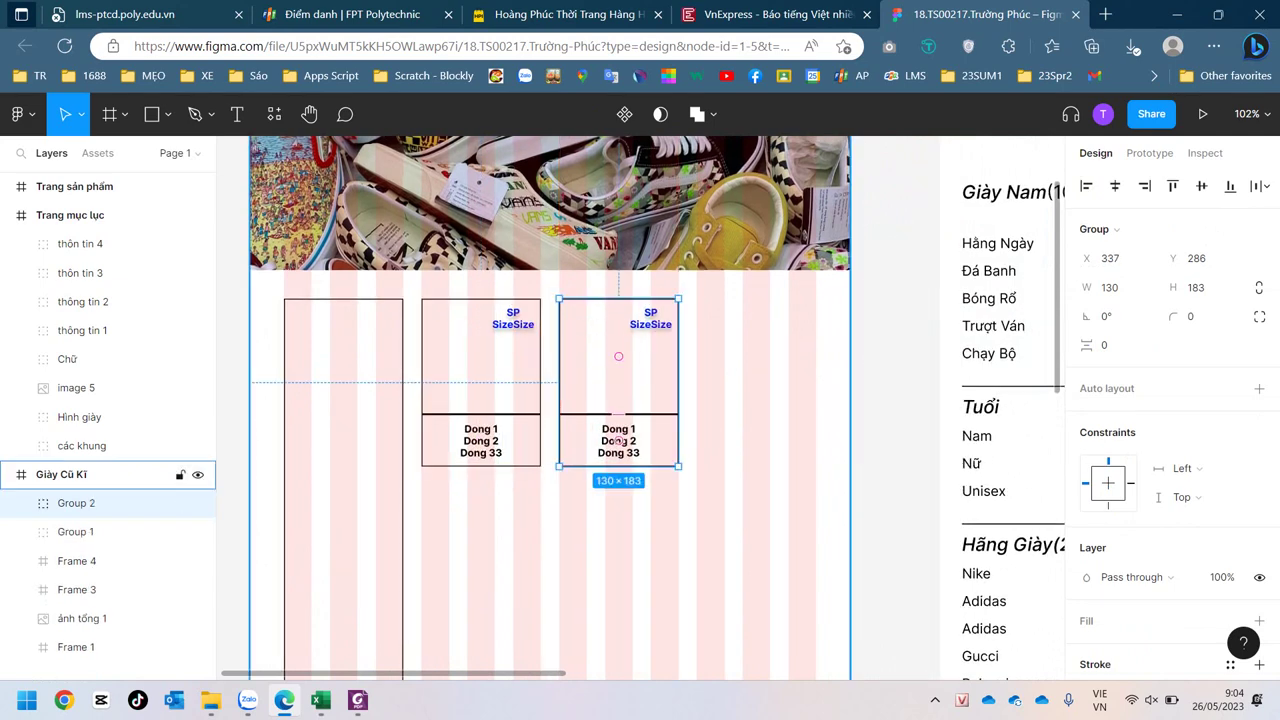
key("ctrl+d")
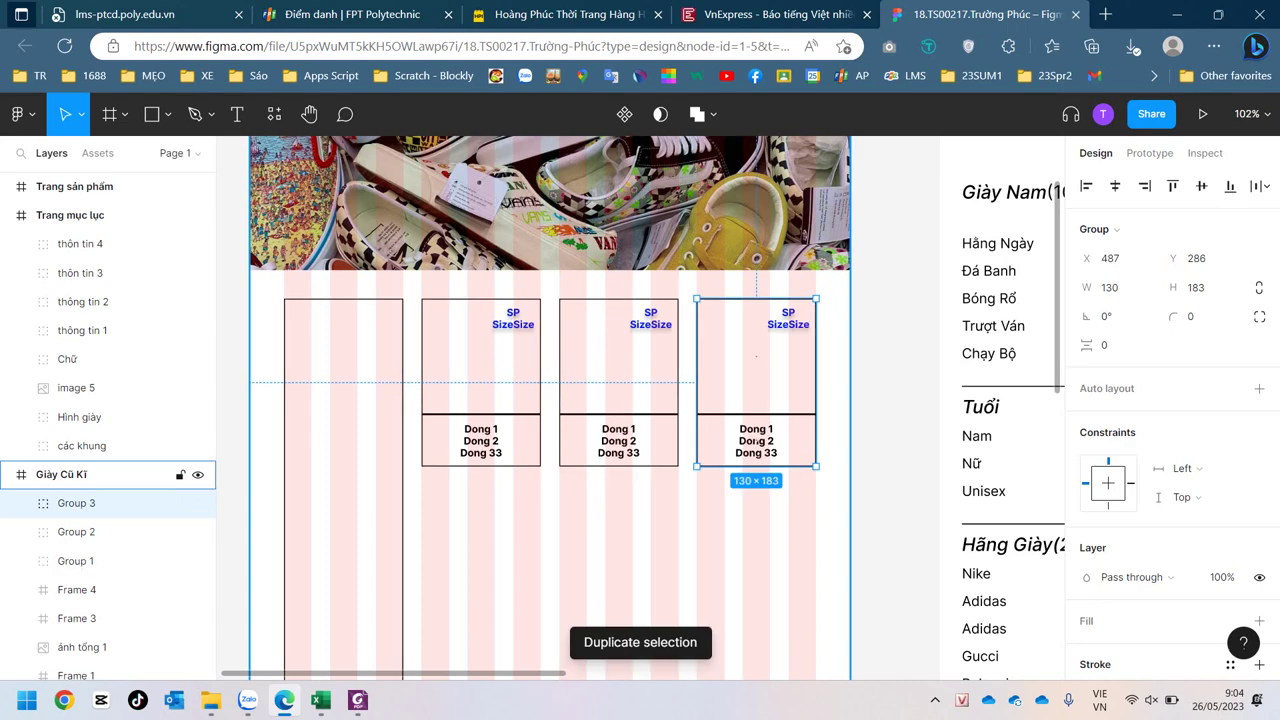
key("Escape")
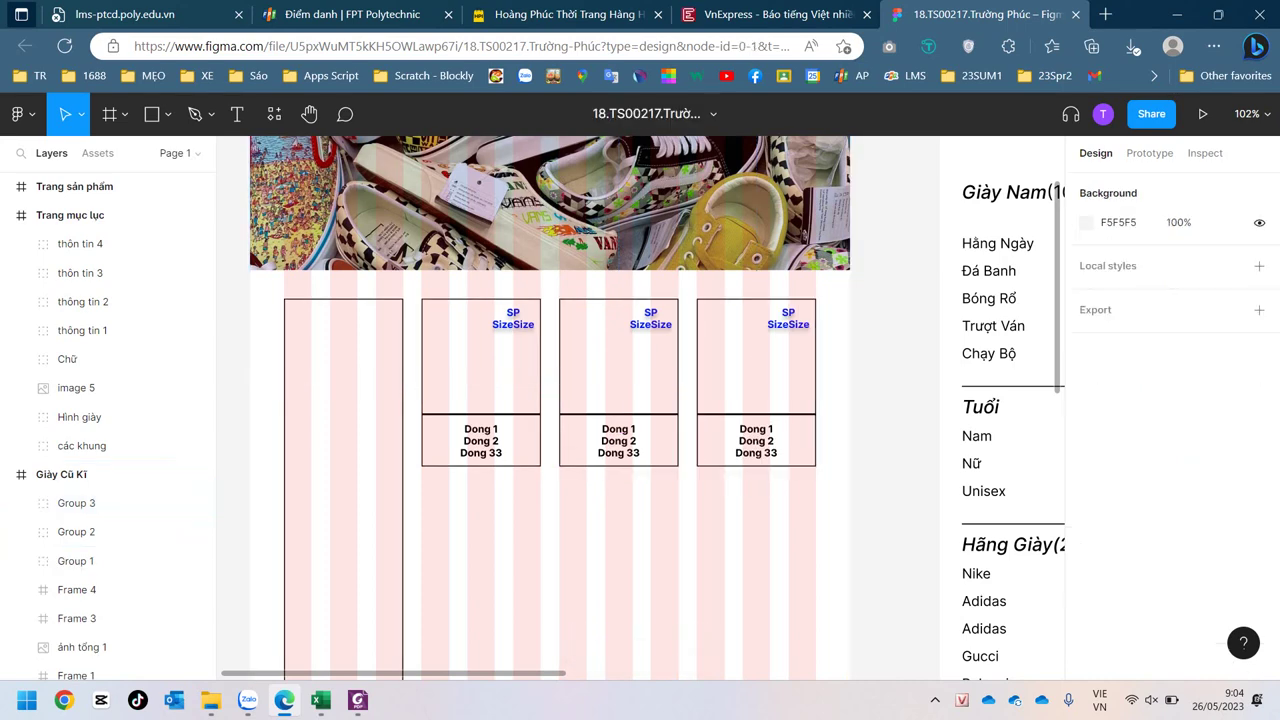
Step: Copy the row downward twice to complete nine cards in three rows
left_click_drag(834, 291, 413, 483)
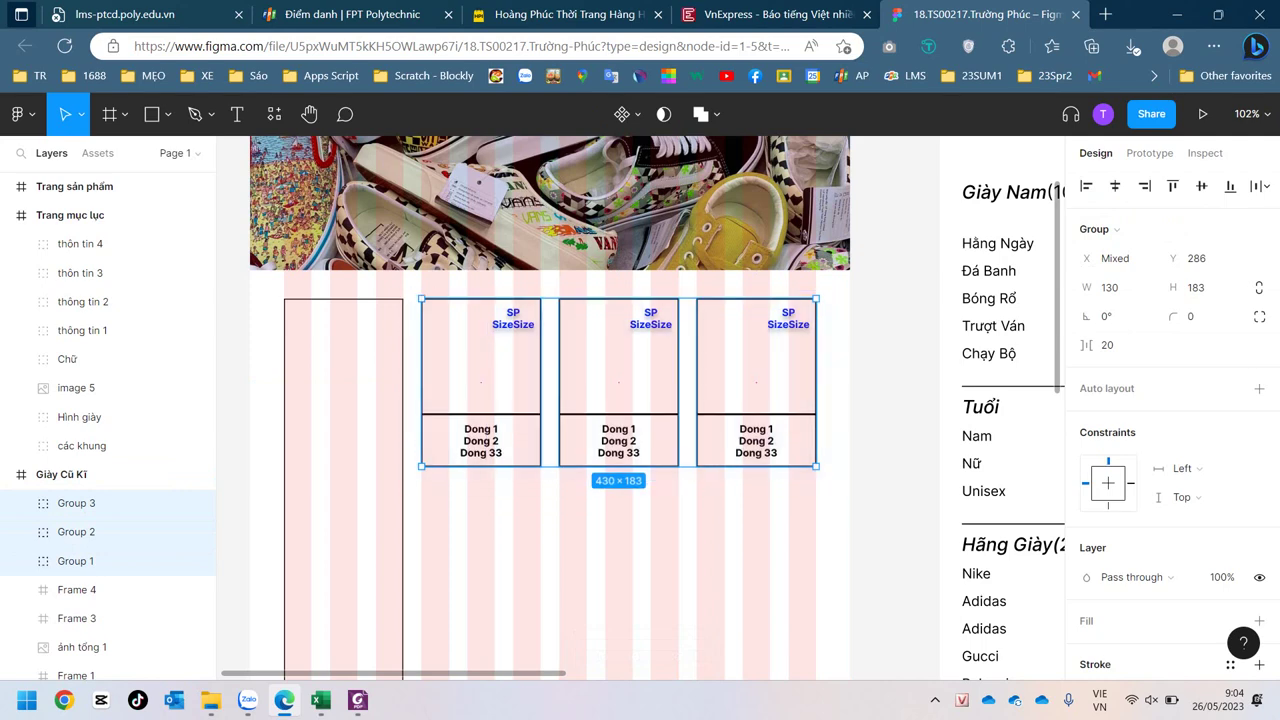
scroll(528, 503, "down", 1)
scroll(528, 503, "down", 2, "ctrl")
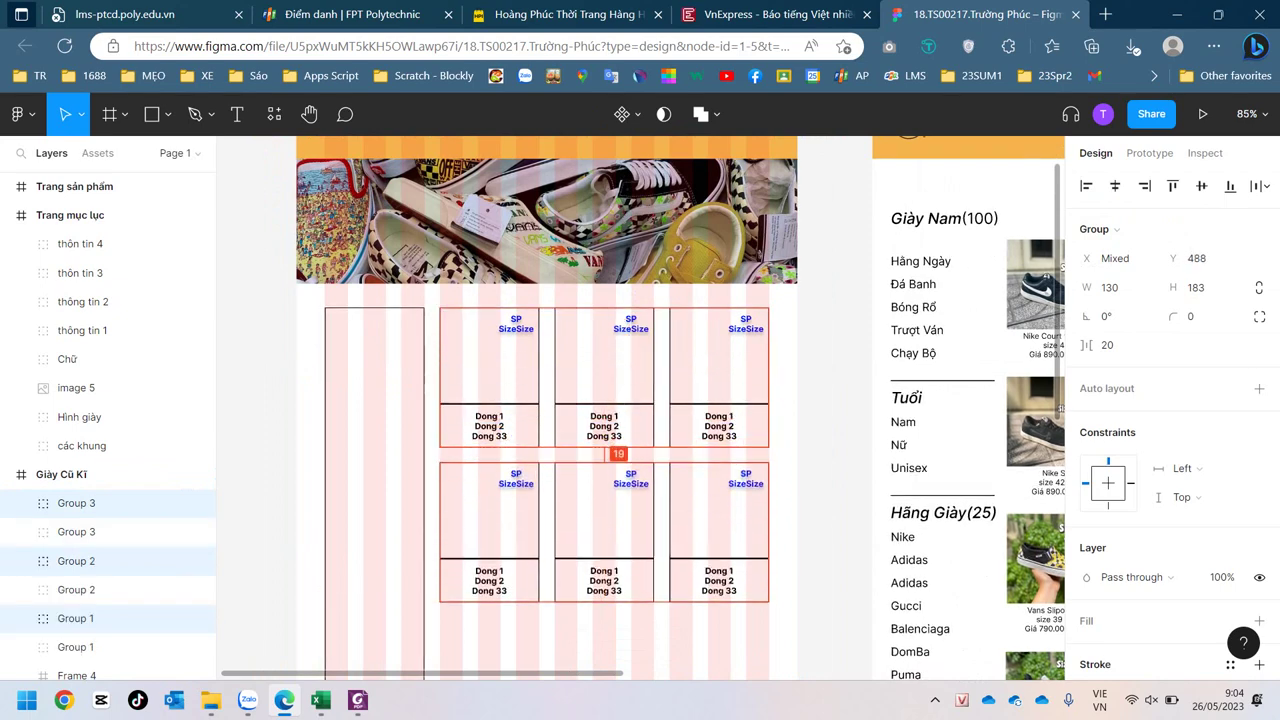
left_click_drag(604, 380, 604, 548)
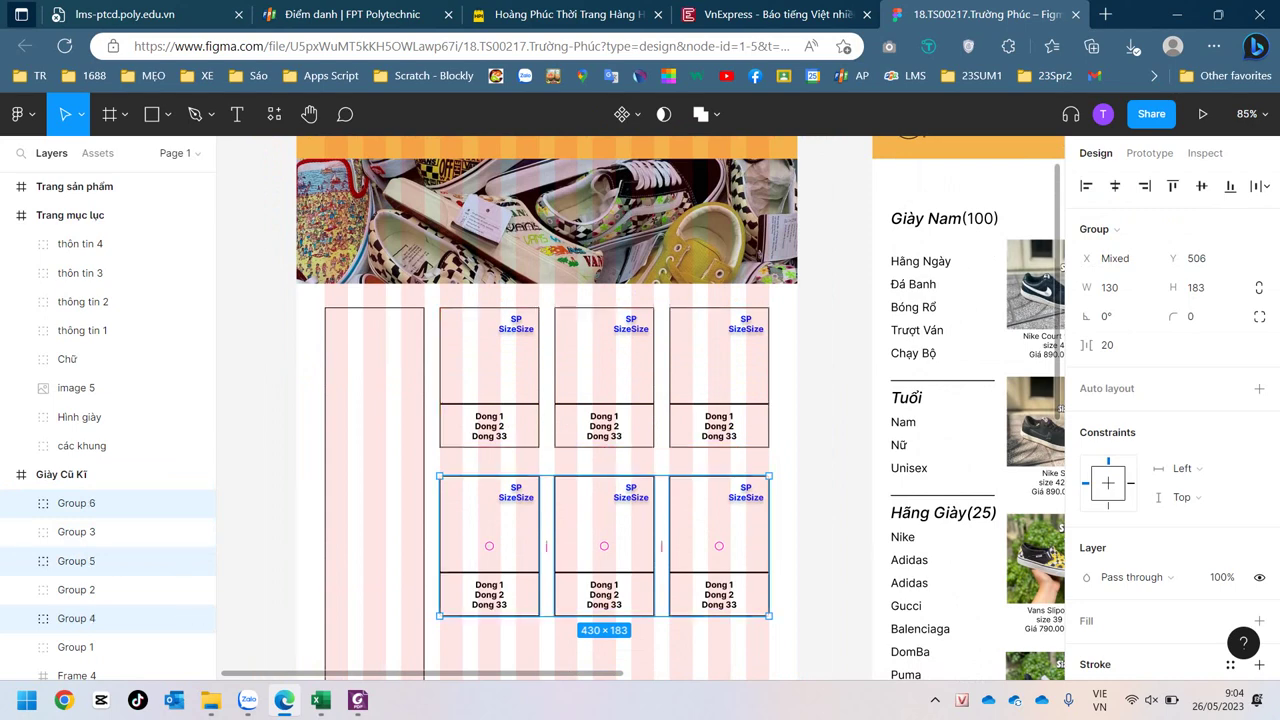
scroll(580, 400, "down", 2)
scroll(580, 400, "down", 2)
scroll(580, 400, "down", 1)
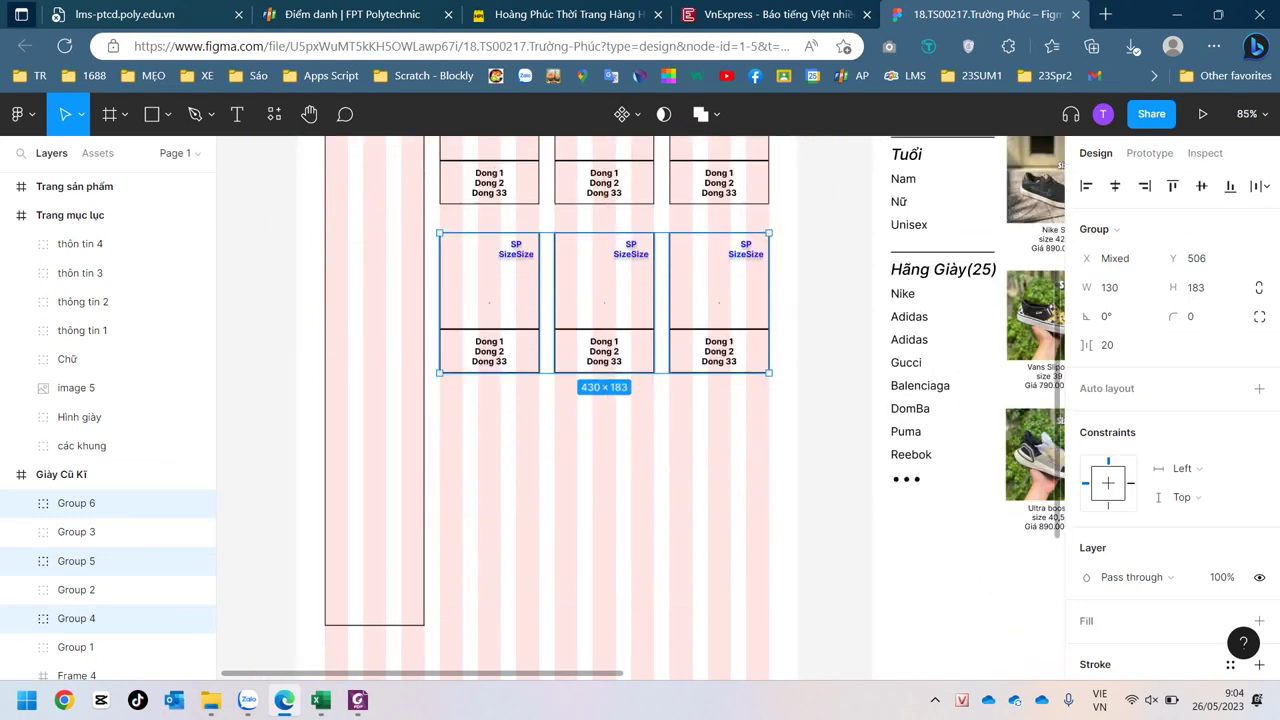
key("ctrl+d")
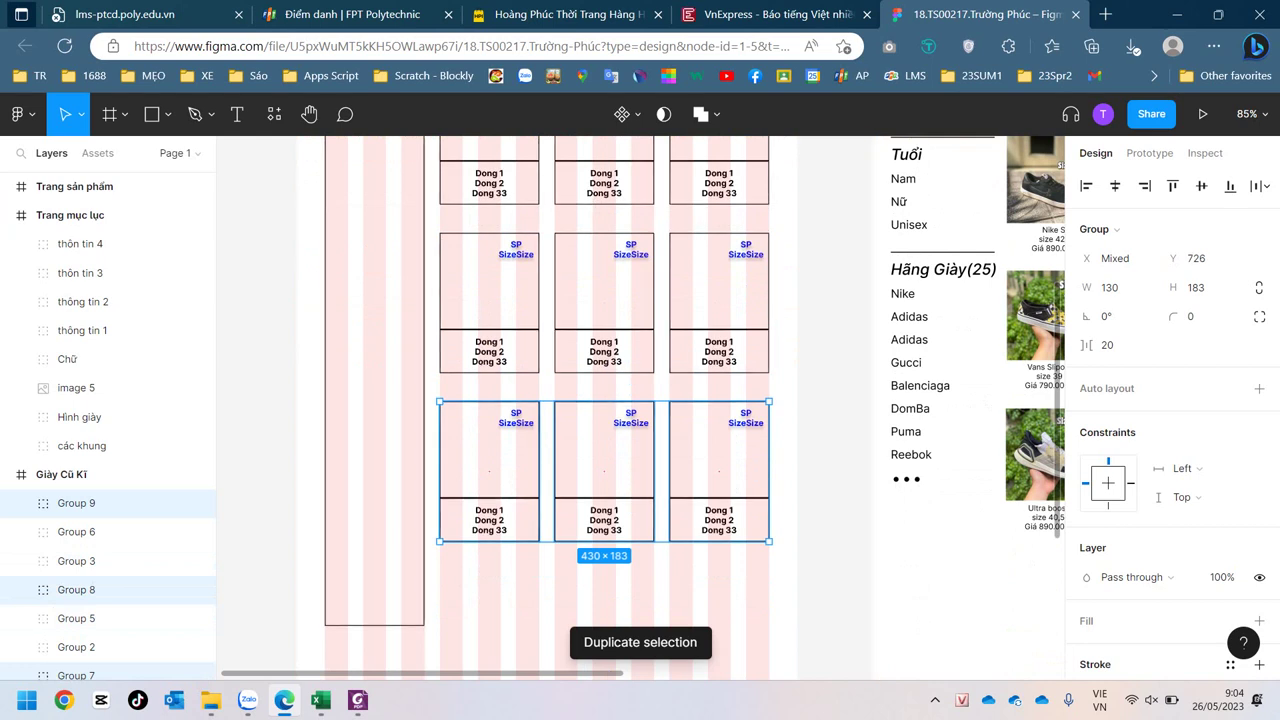
key("Escape")
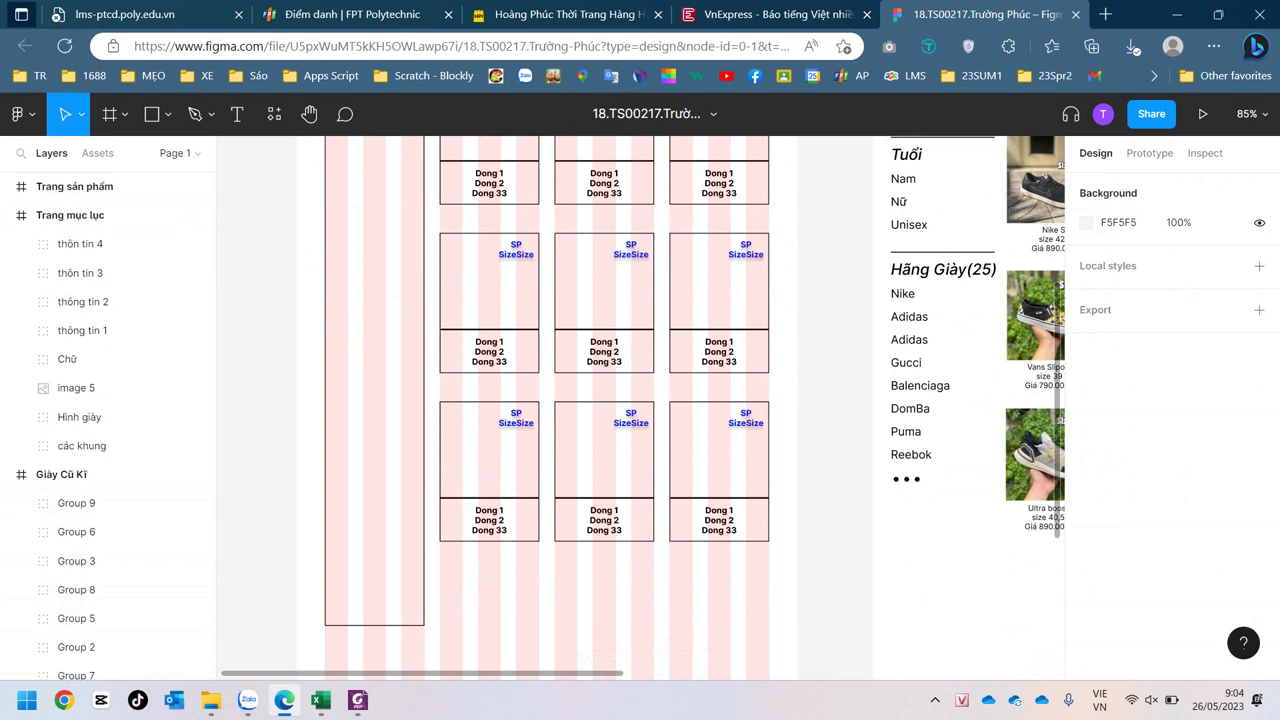
scroll(540, 400, "up", 1)
scroll(540, 400, "up", 5)
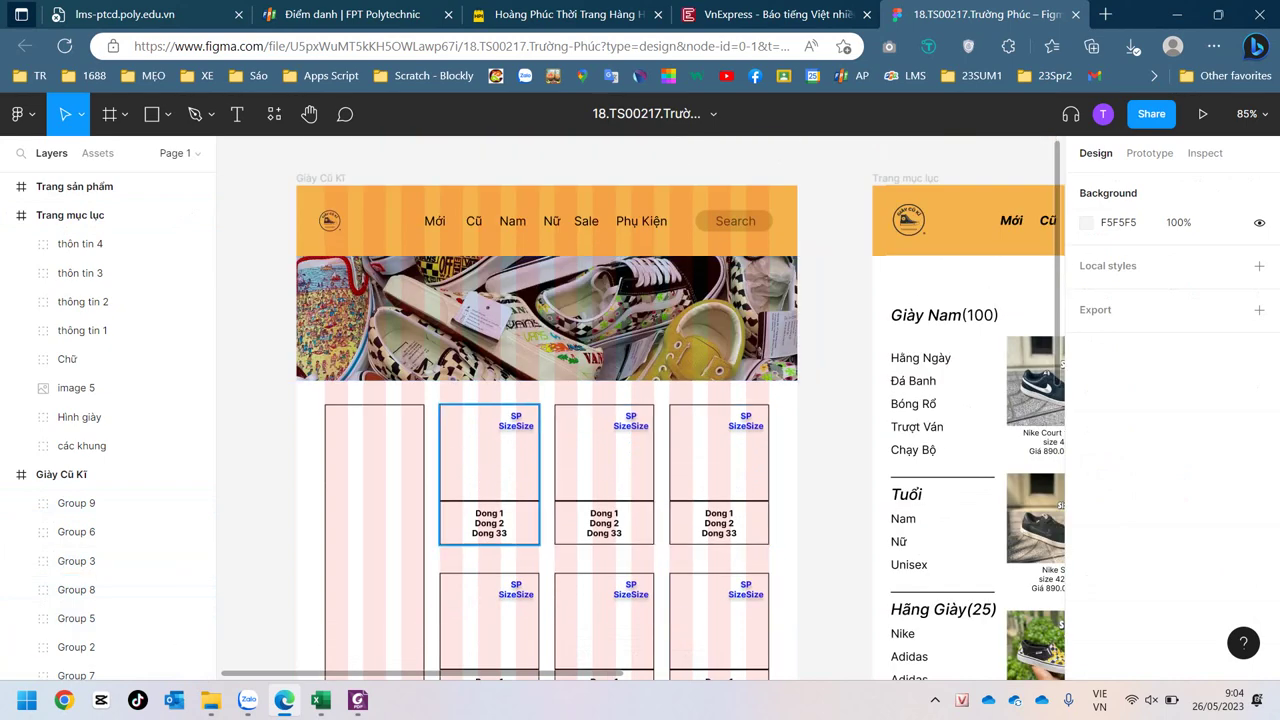
Step: Load nine fruit images from the Fruits Store Images folder for placing
left_click(489, 522)
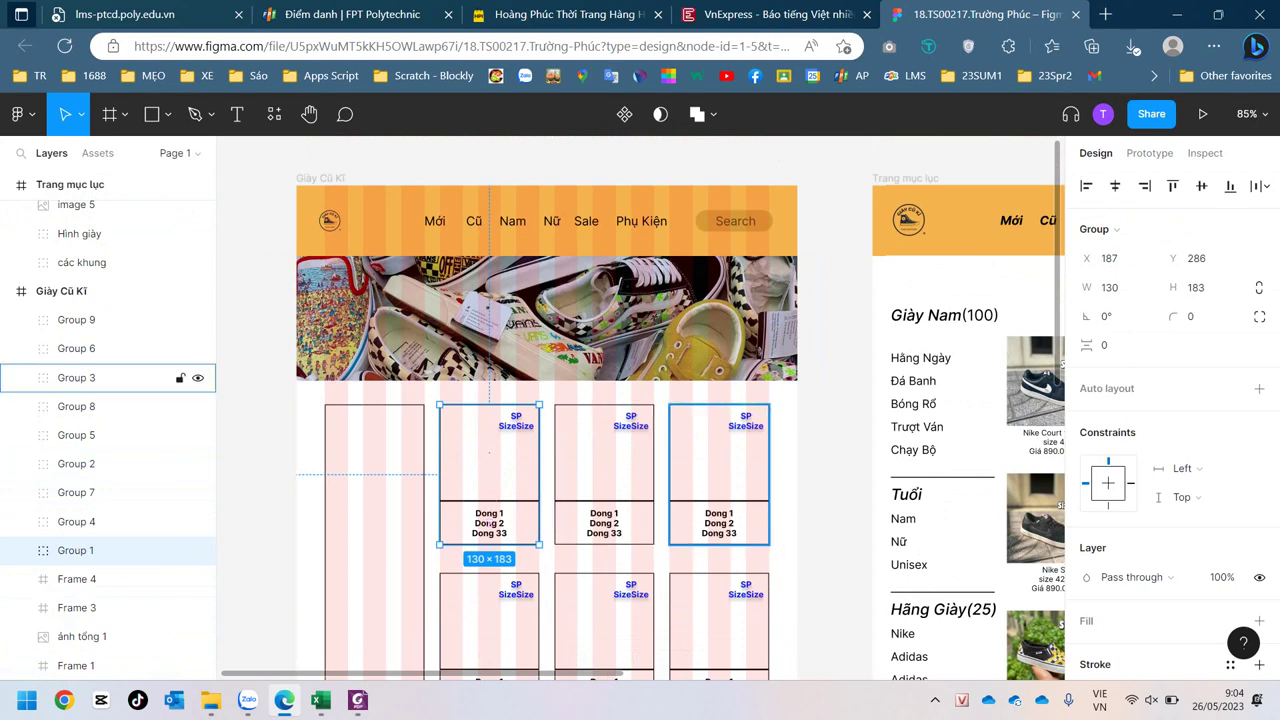
key("Escape")
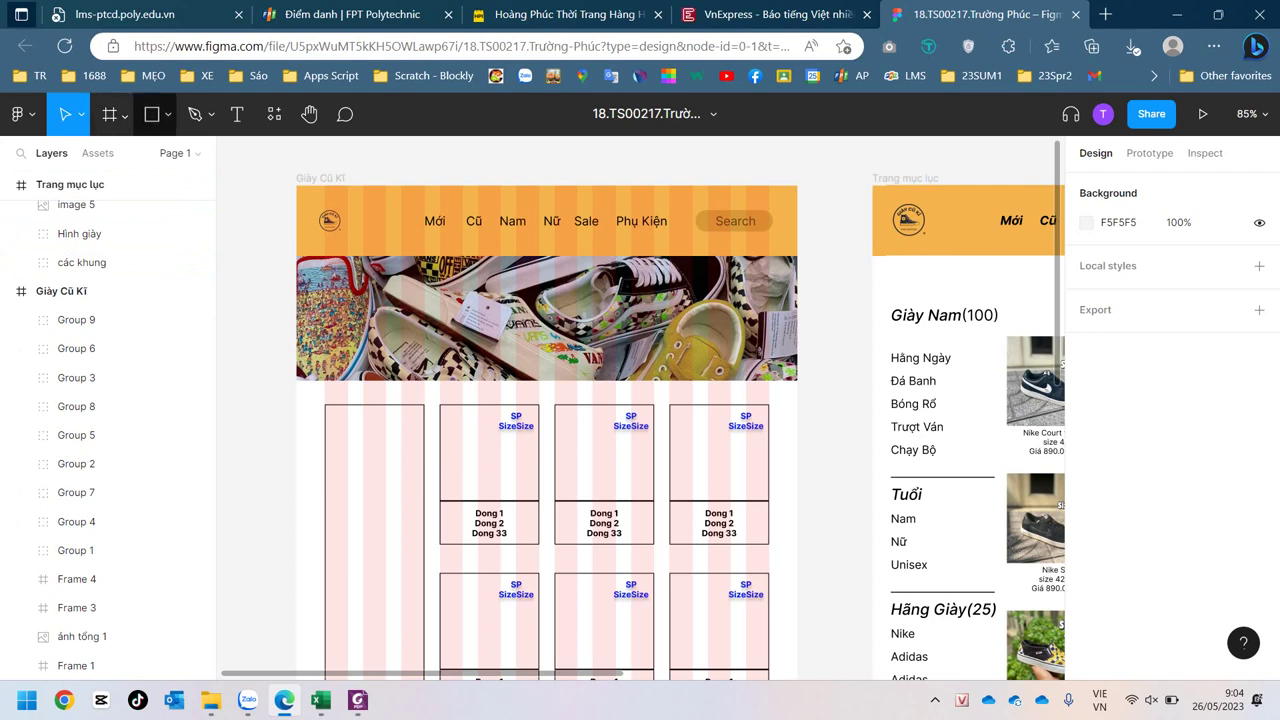
left_click(168, 114)
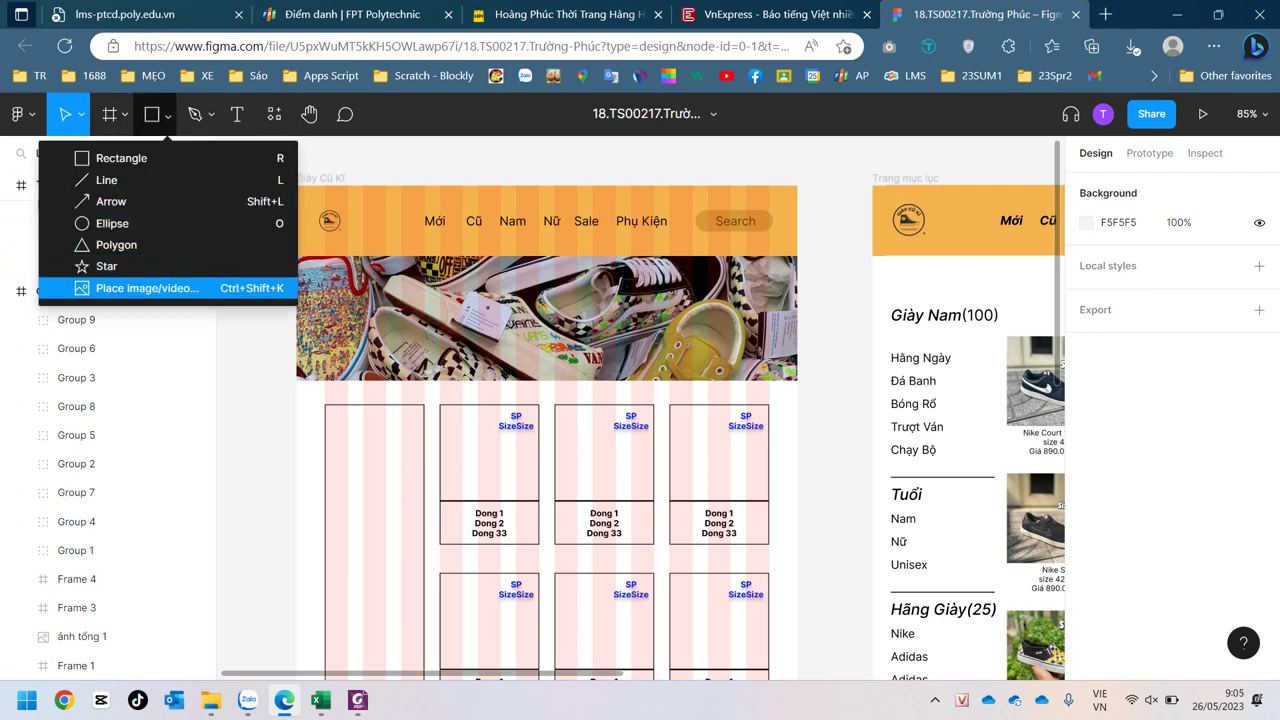
left_click(147, 288)
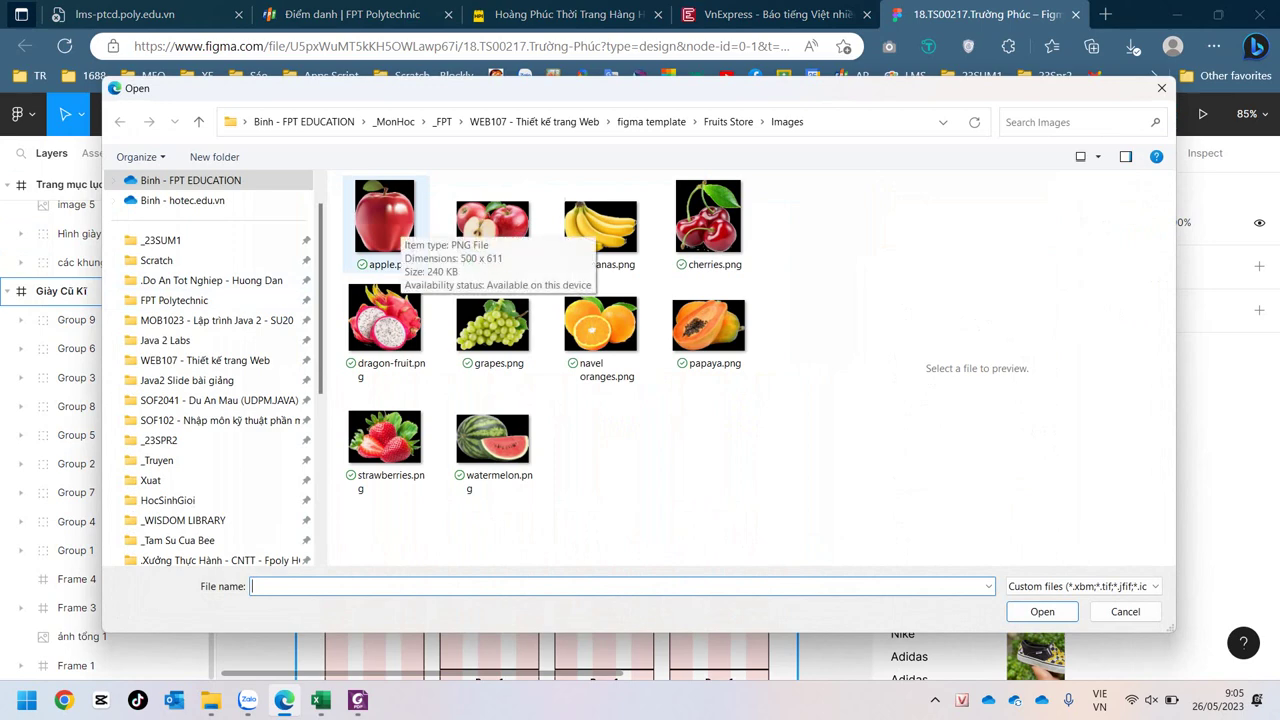
left_click(385, 440)
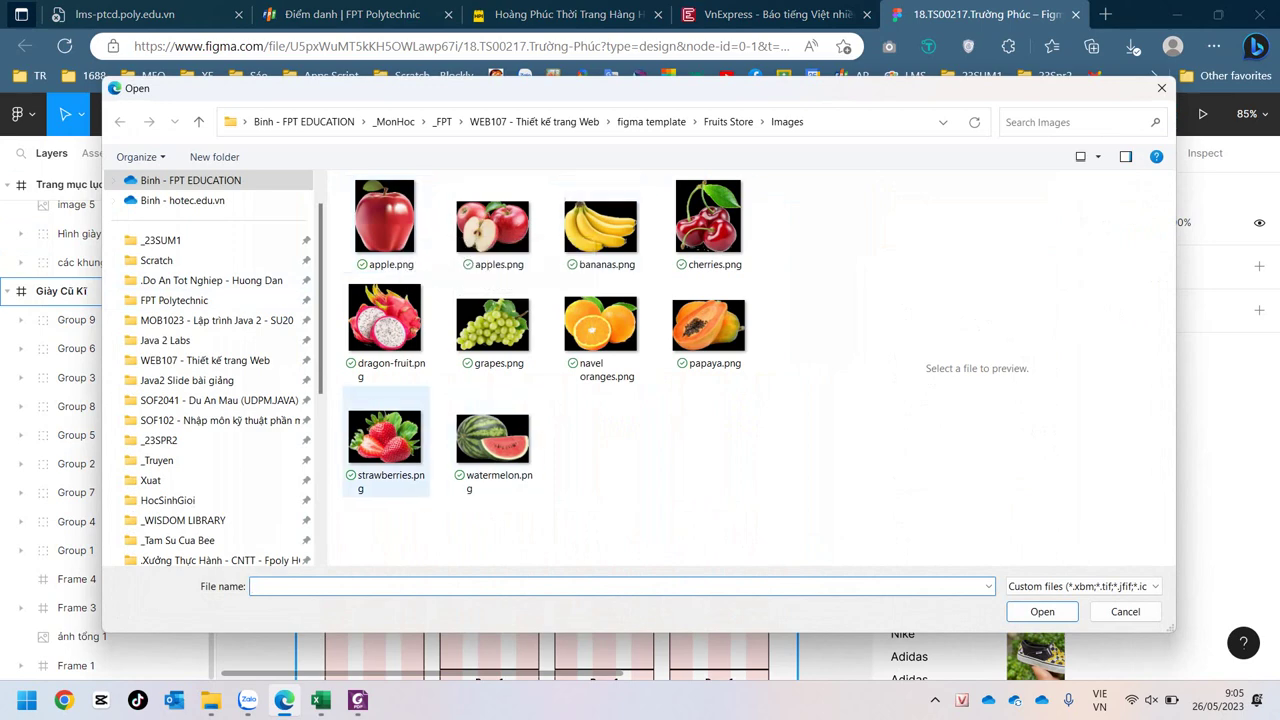
left_click(385, 215, "shift")
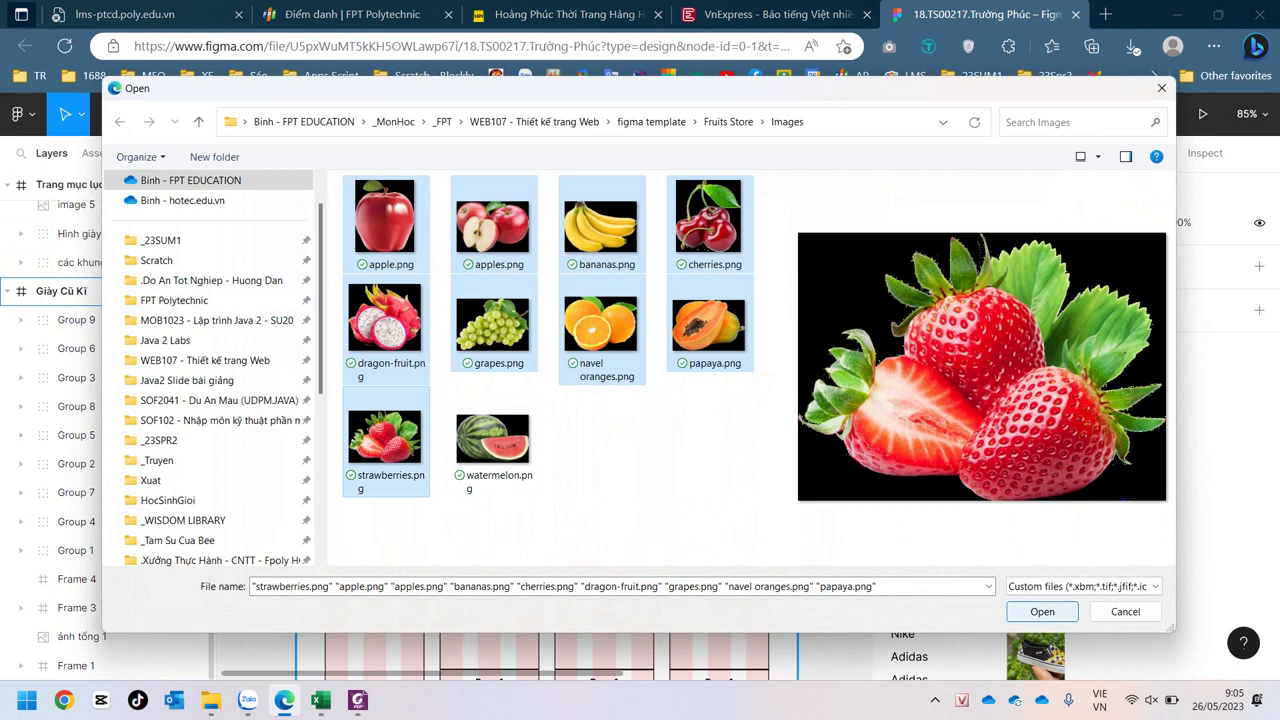
left_click(1042, 611)
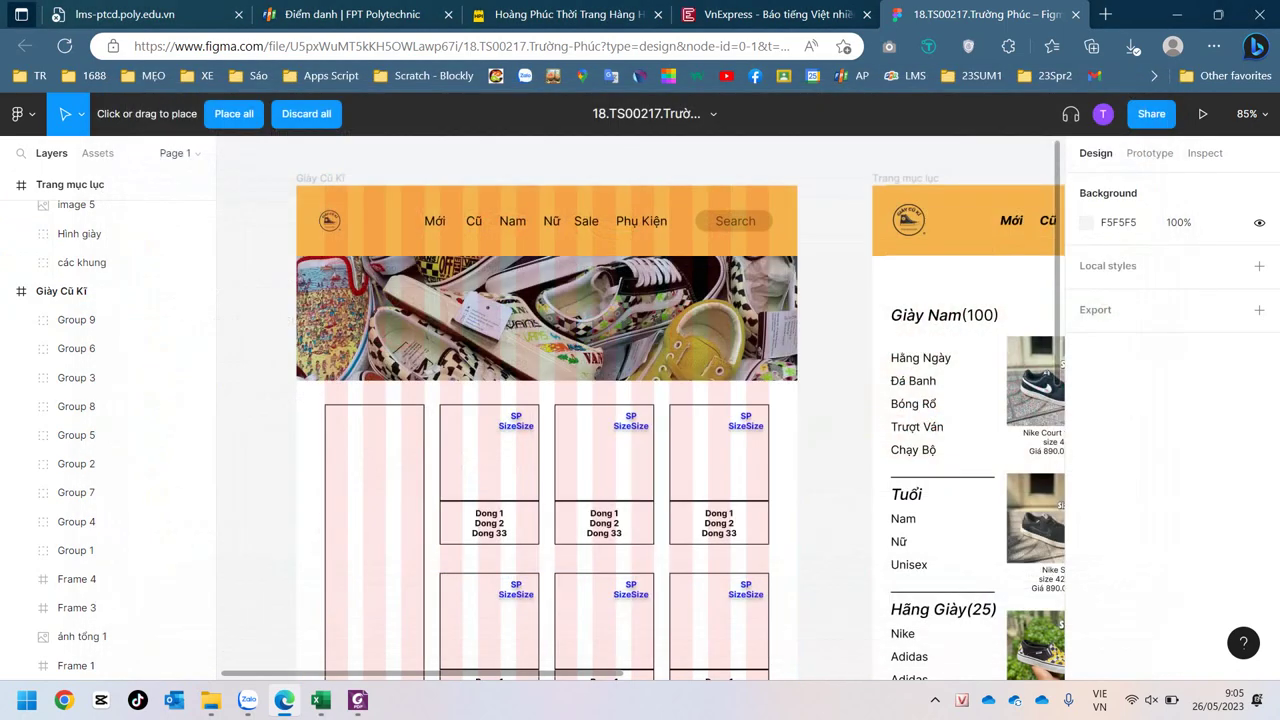
scroll(681, 411, "down", 1)
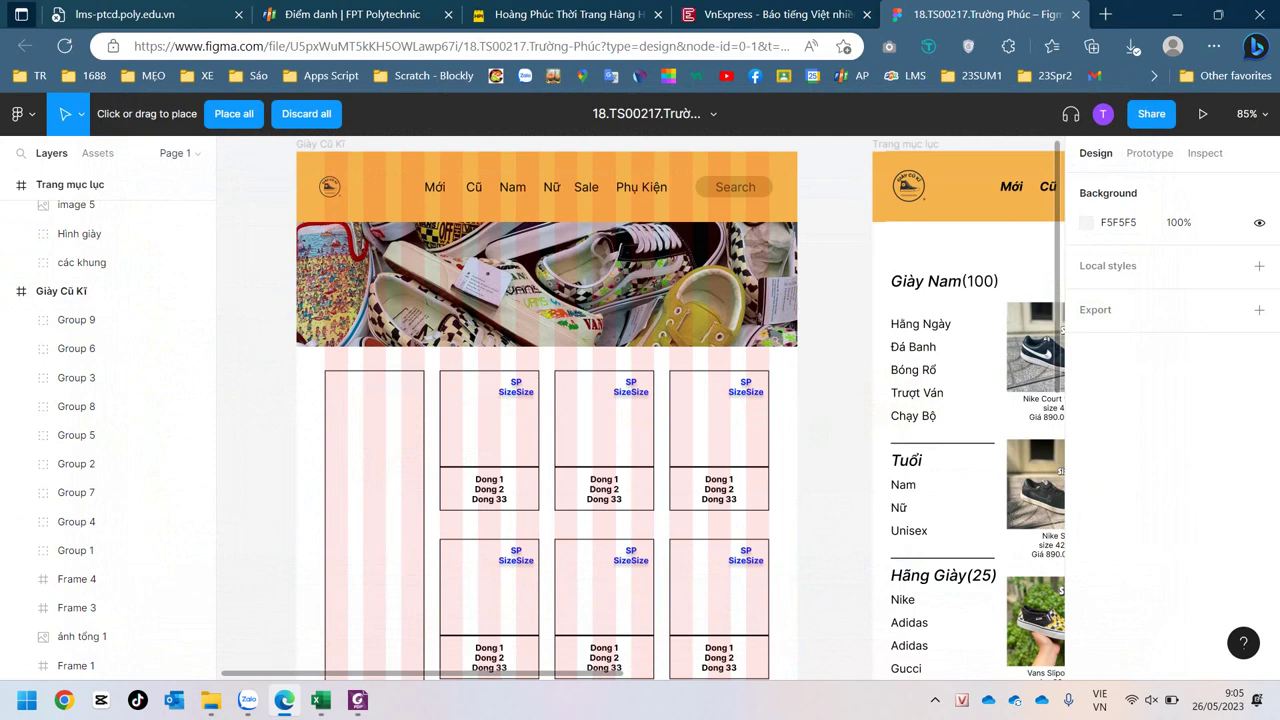
Step: Place the strawberry and next two pictures in the top row's image boxes
left_click(489, 418)
left_click(604, 418)
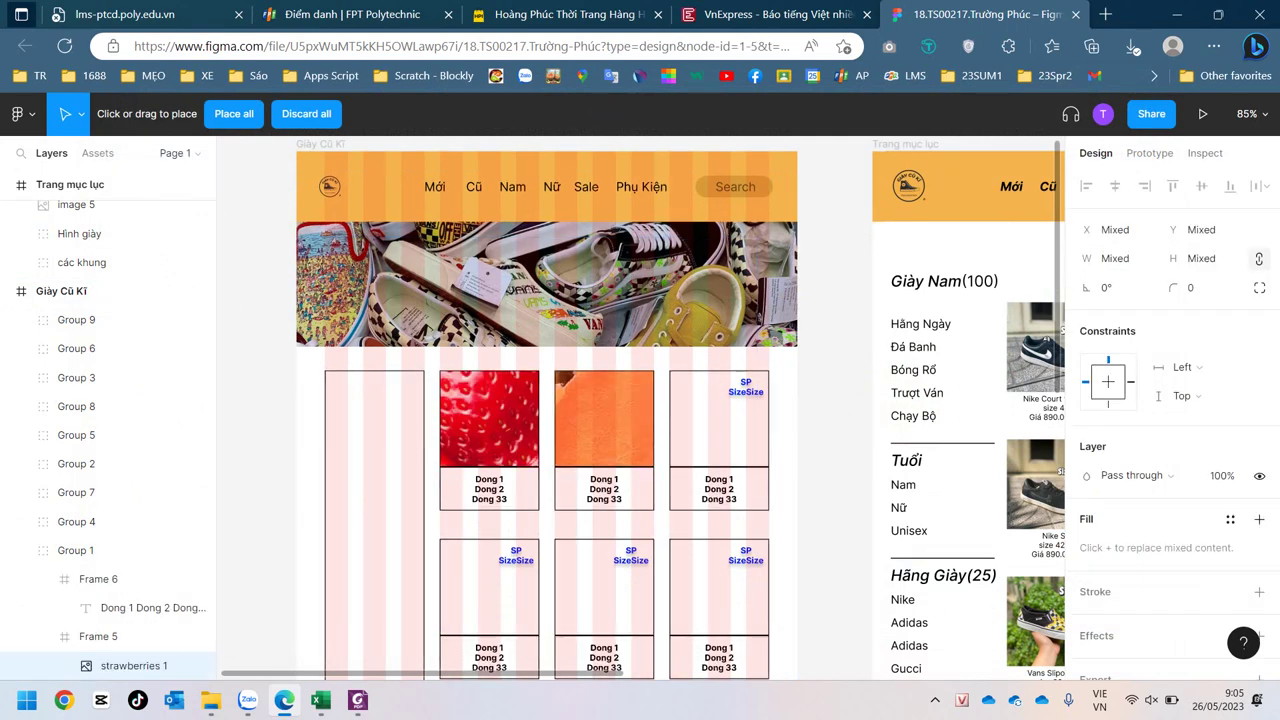
left_click(719, 418)
scroll(719, 418, "down", 1)
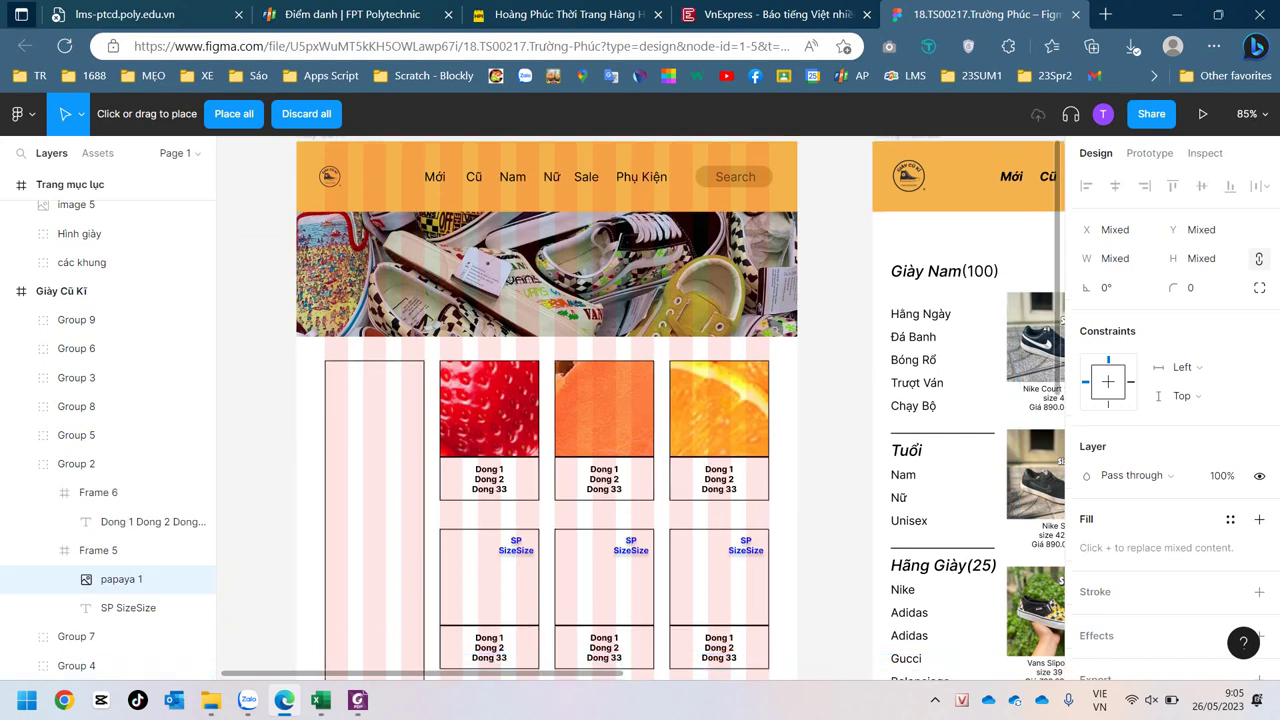
scroll(630, 520, "down", 1)
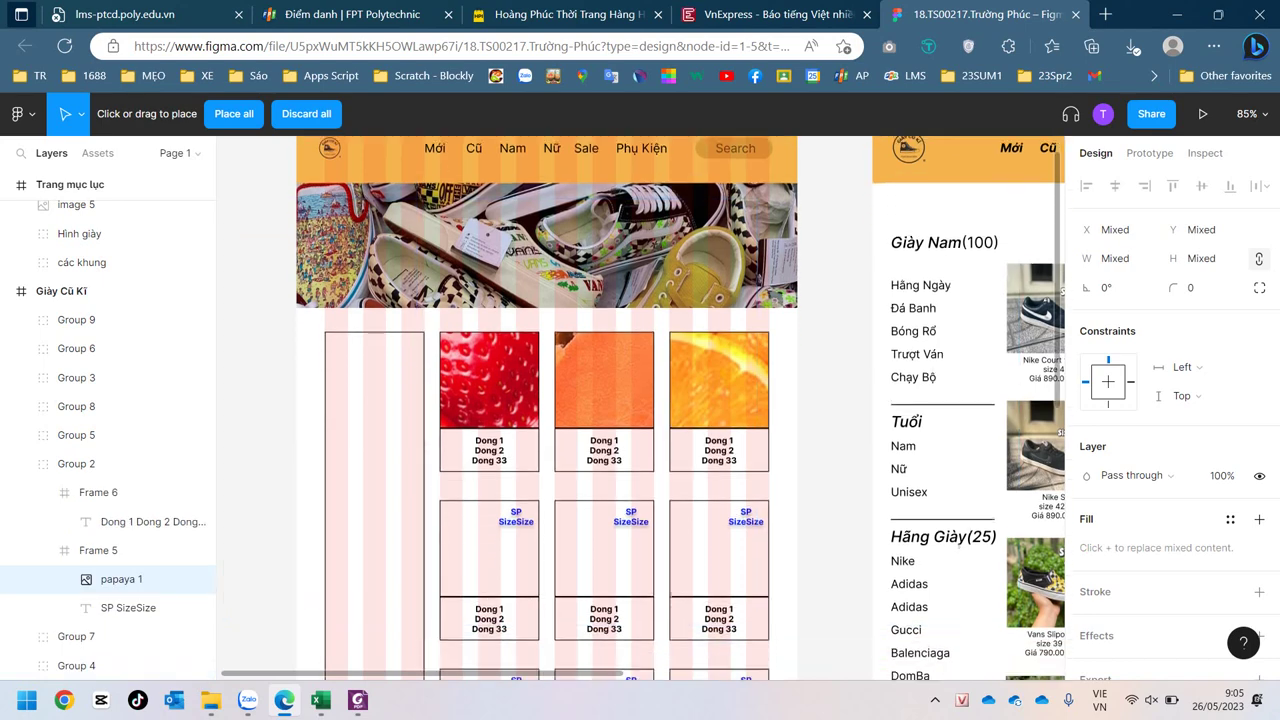
Step: Place grapes, dragon fruit, cherry, banana, red apple and another picture in the lower rows
left_click(489, 548)
left_click(604, 548)
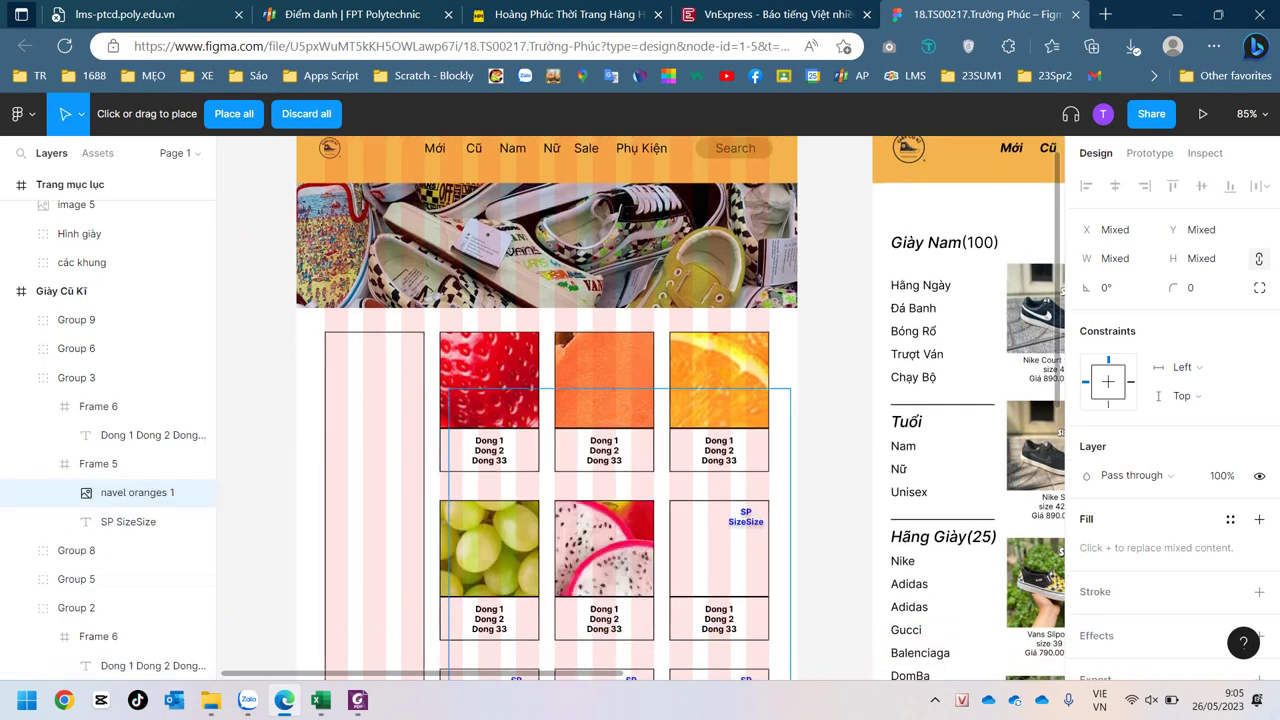
left_click(719, 548)
scroll(719, 548, "down", 3)
scroll(719, 548, "down", 2)
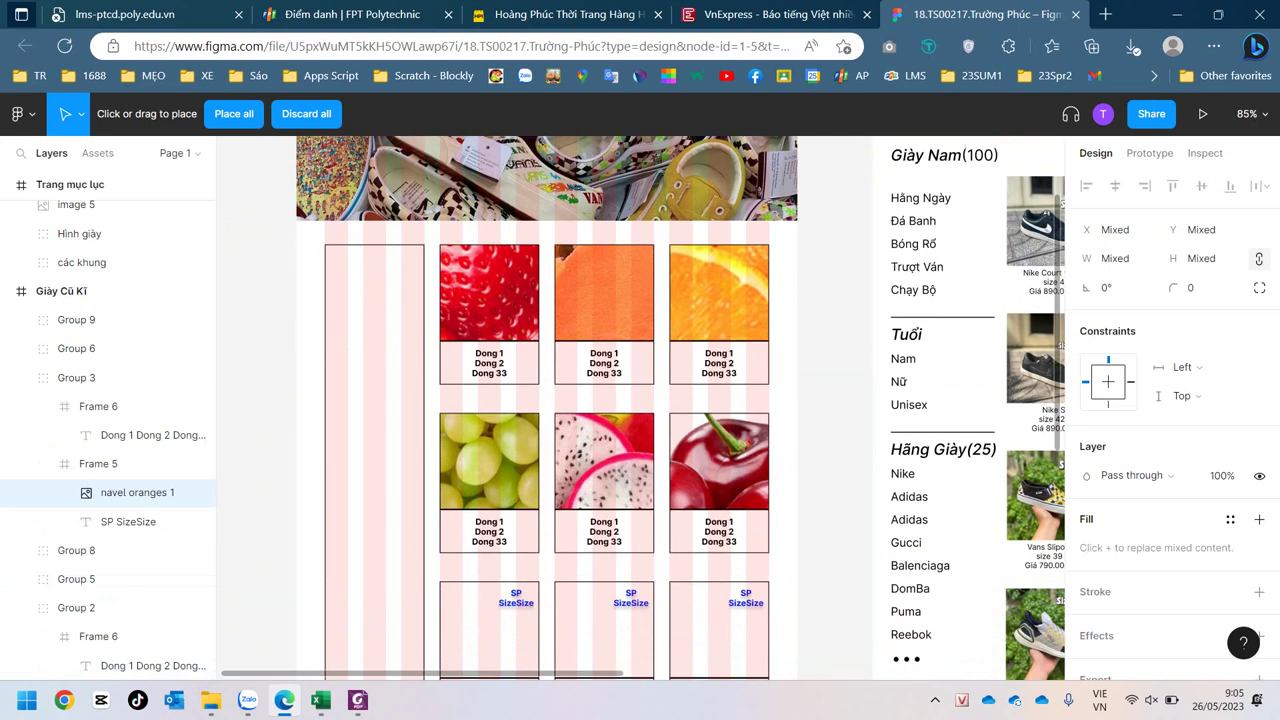
left_click(489, 630)
left_click(604, 630)
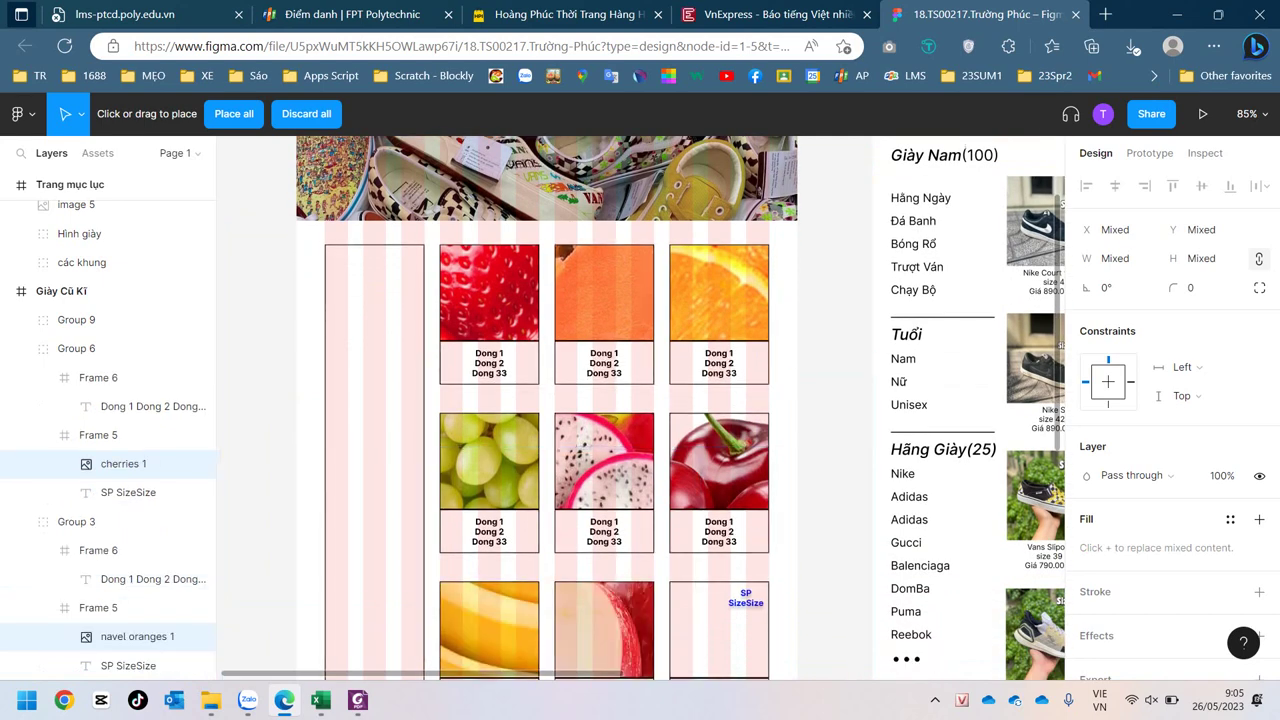
left_click(719, 630)
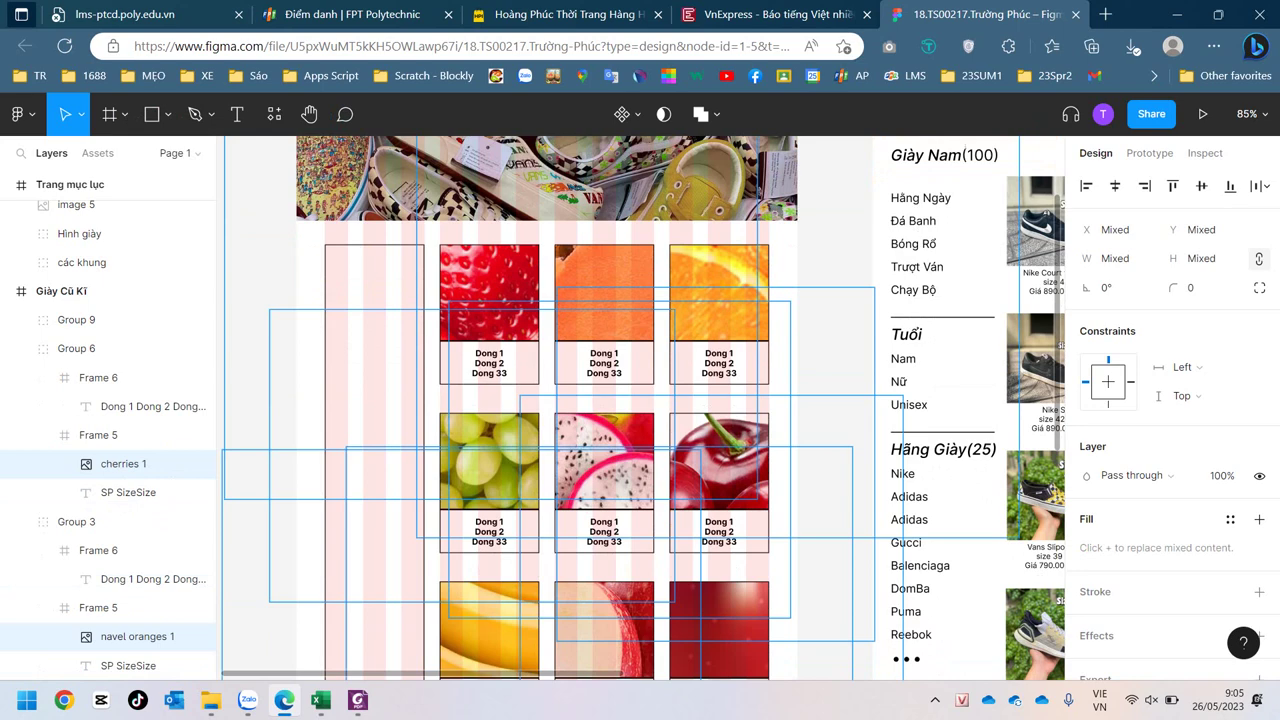
key("Escape")
left_click(489, 292)
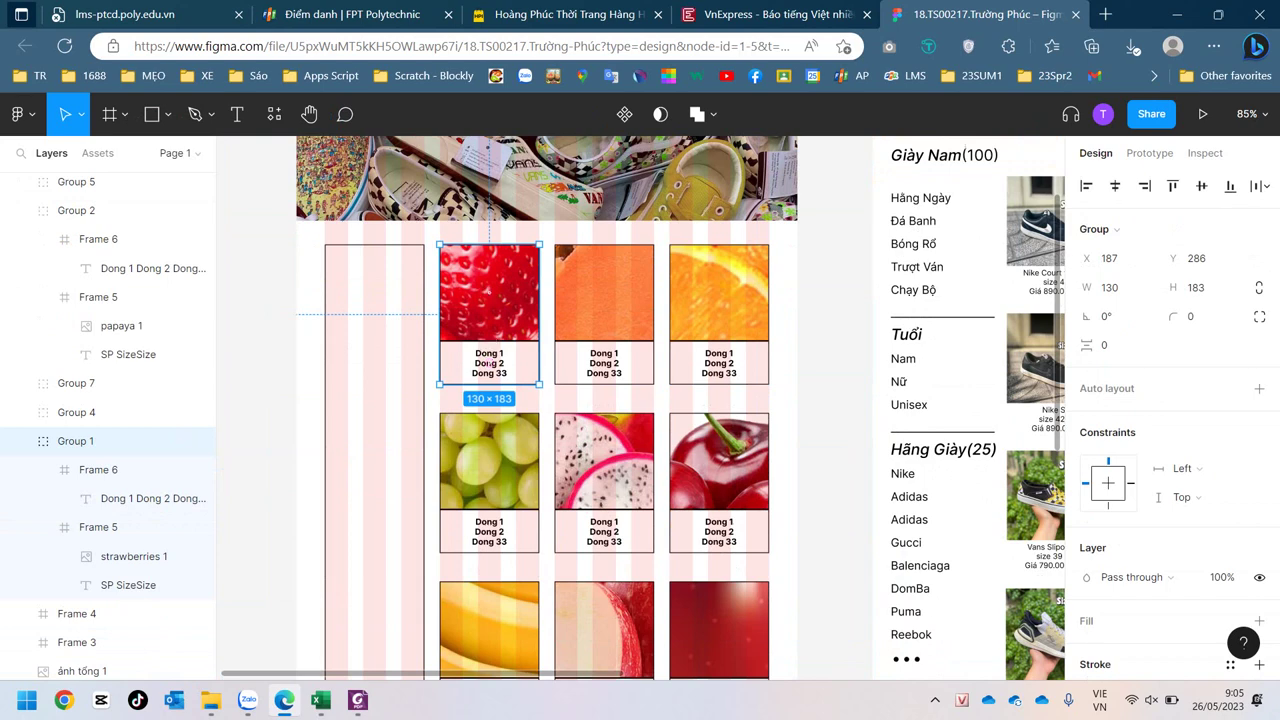
key("Escape")
left_click(130, 556)
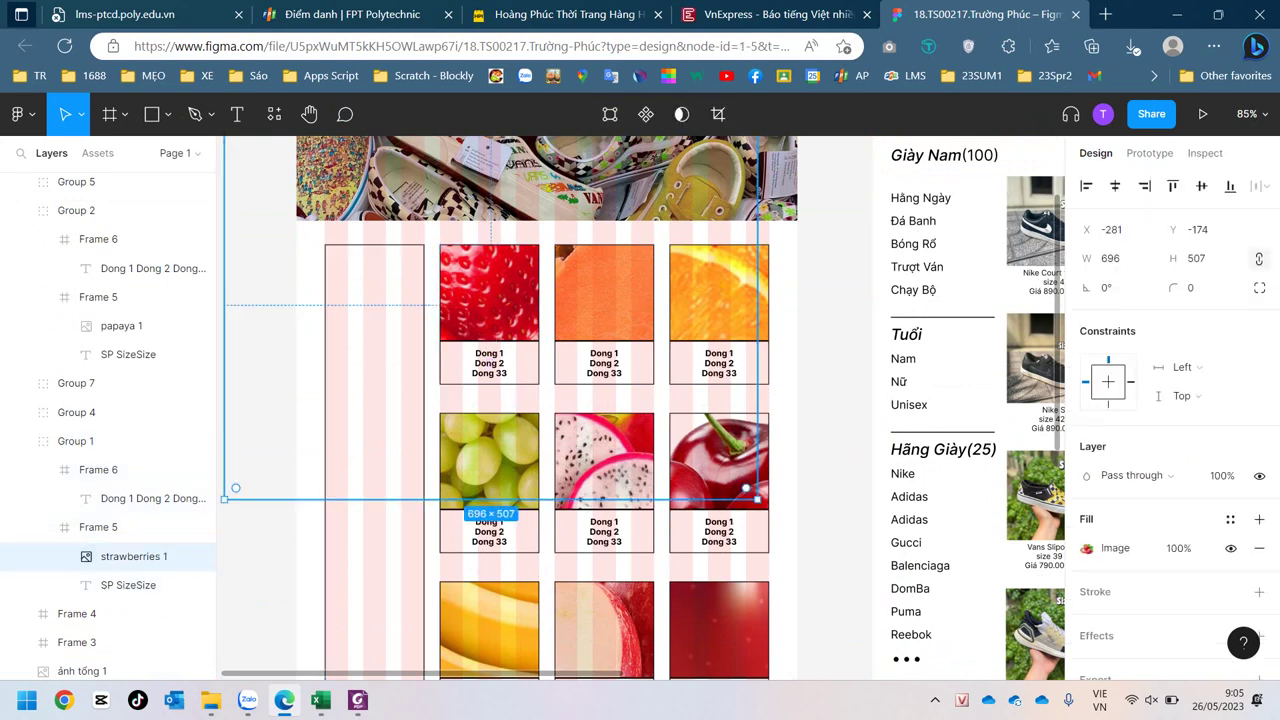
key("Escape")
left_click(75, 441)
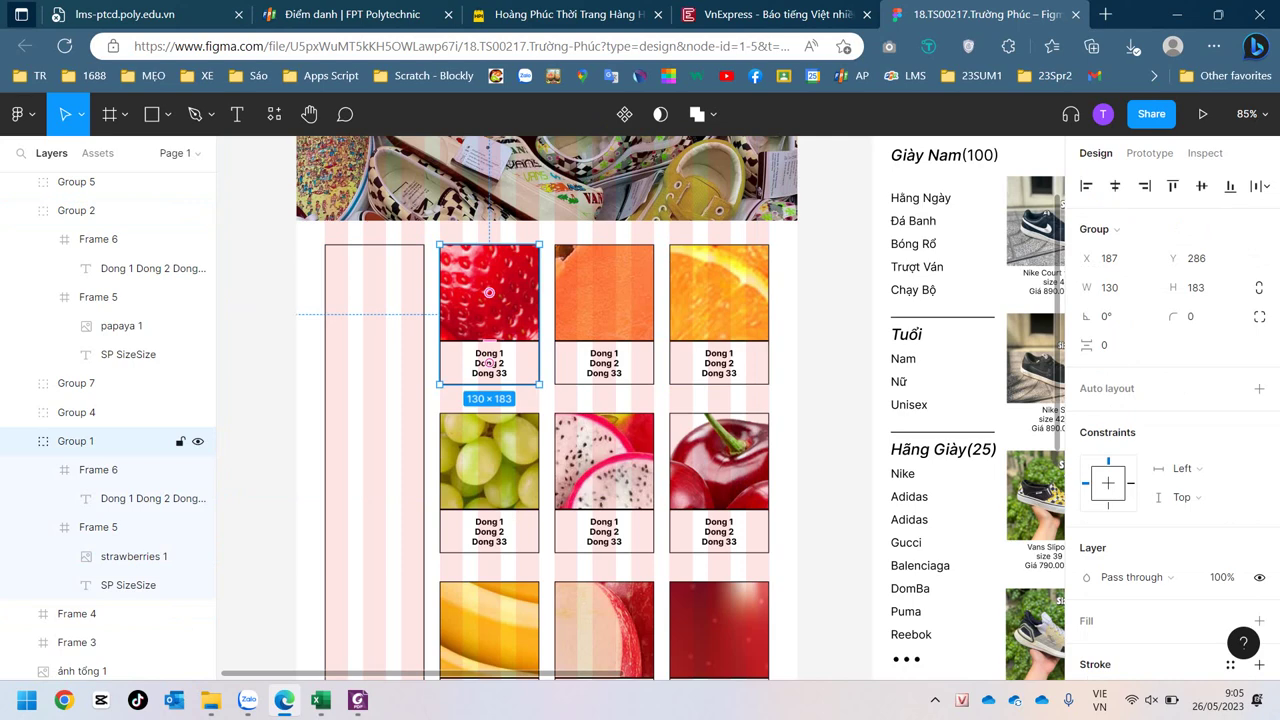
key("Escape")
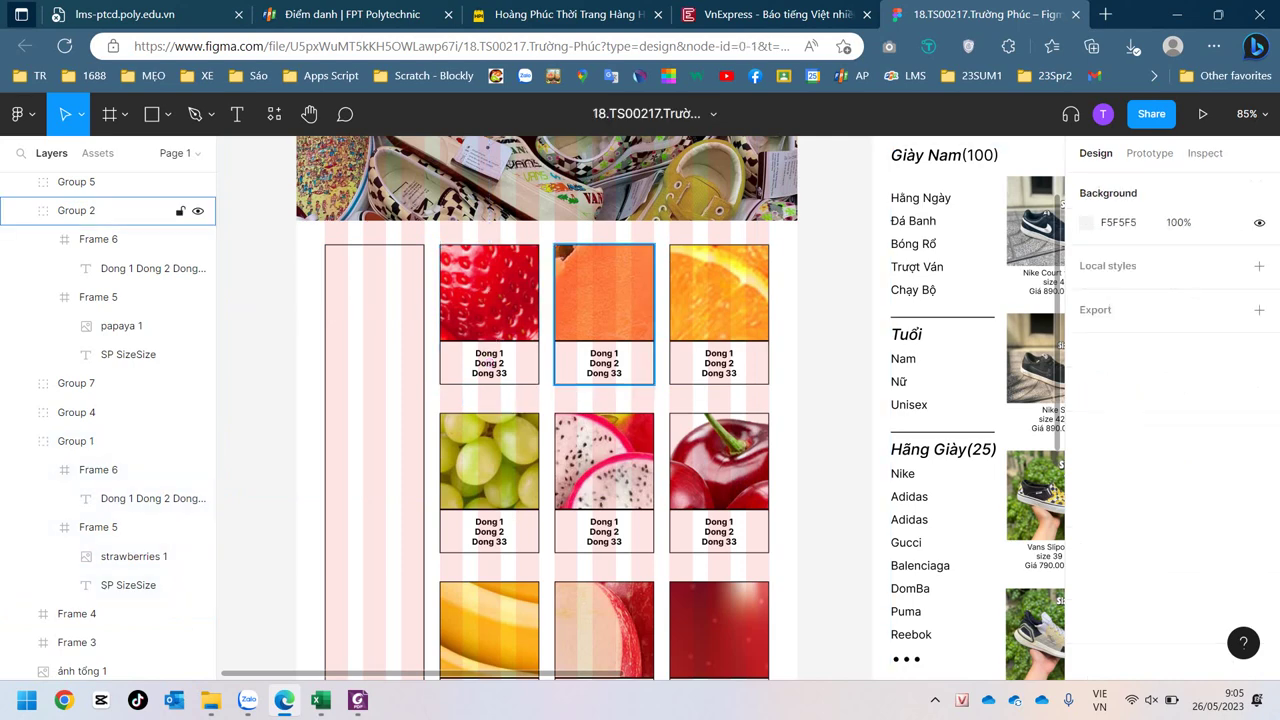
left_click(130, 556)
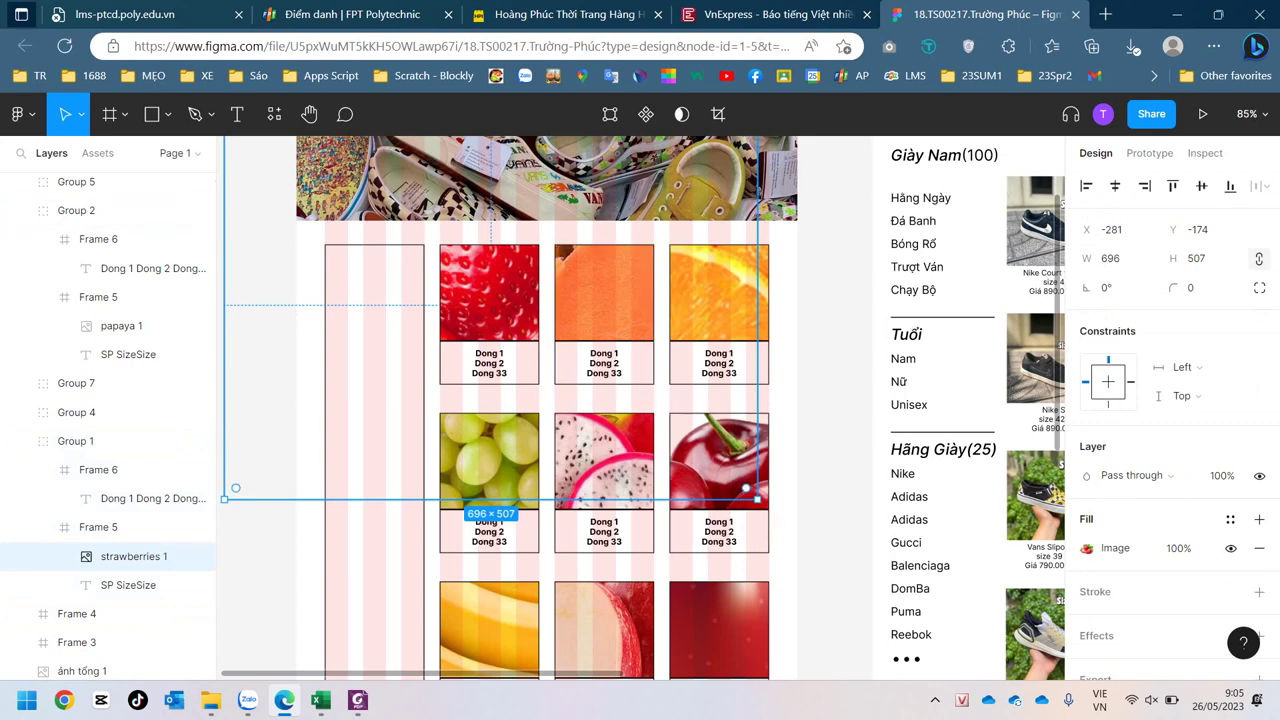
Step: Resize the strawberries 1 image to 173×126 and move it into the first card's box
left_click_drag(757, 499, 540, 341)
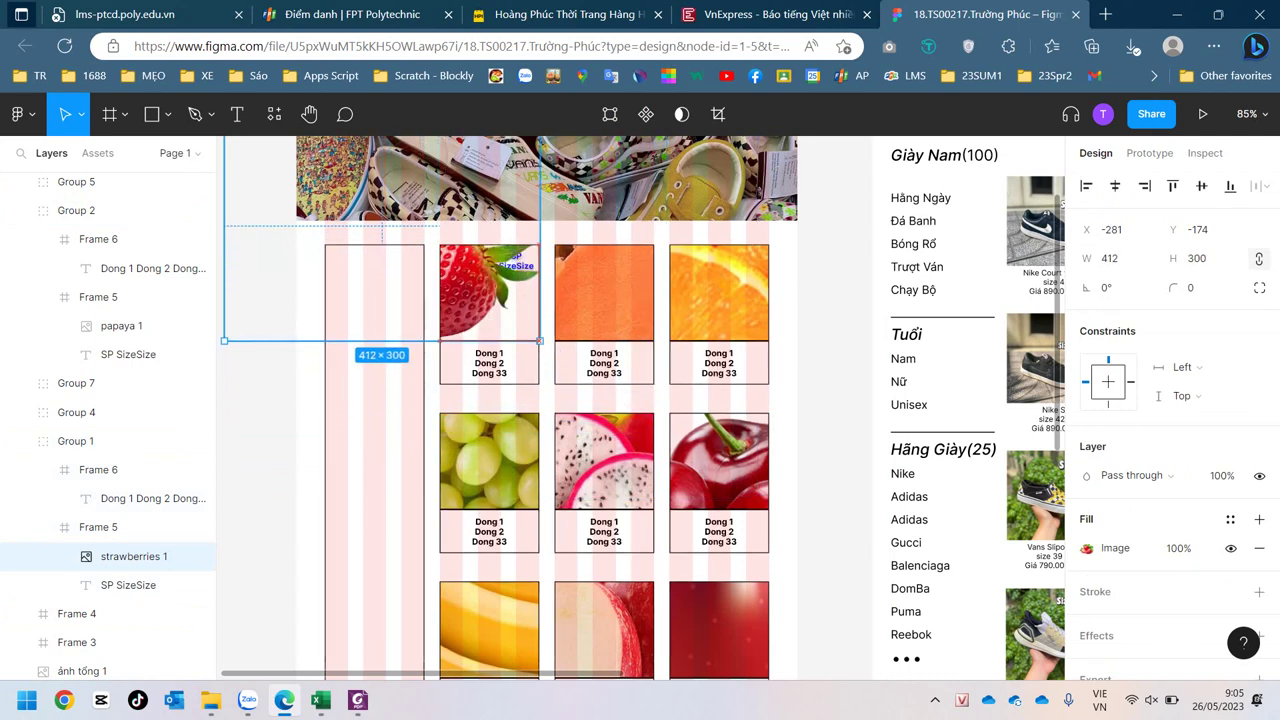
scroll(260, 500, "up", 1)
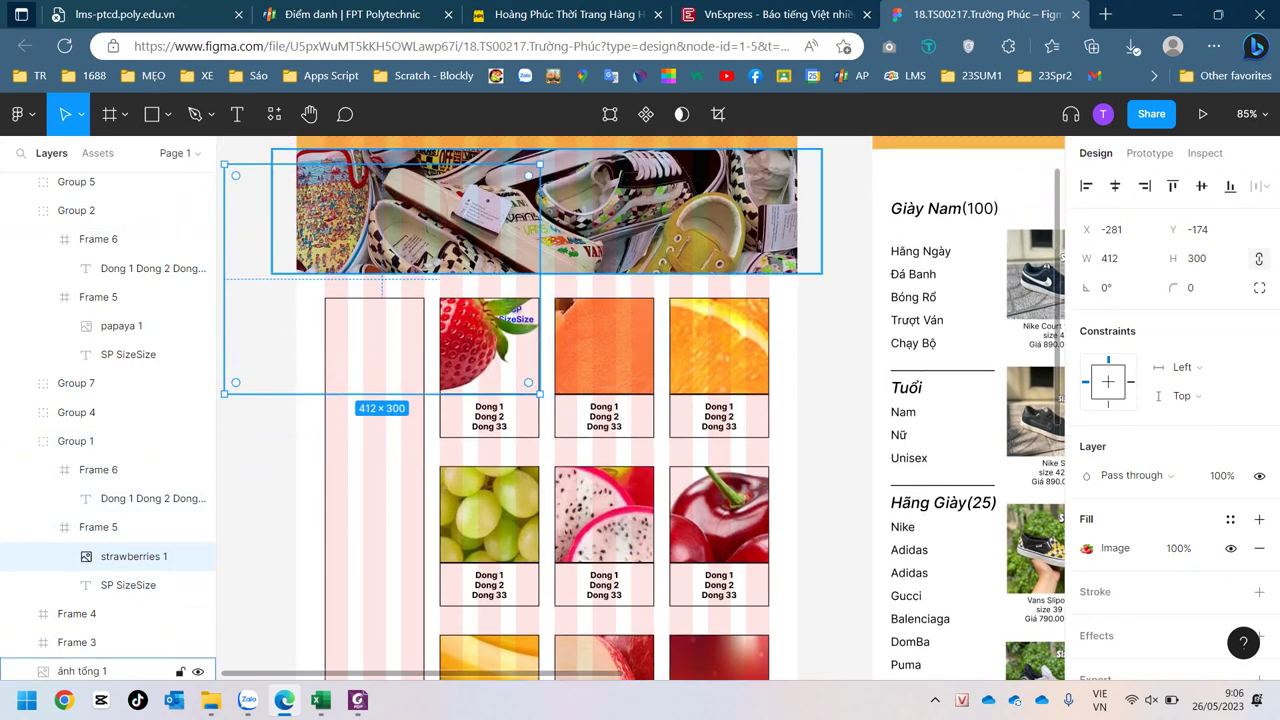
left_click_drag(224, 163, 411, 297)
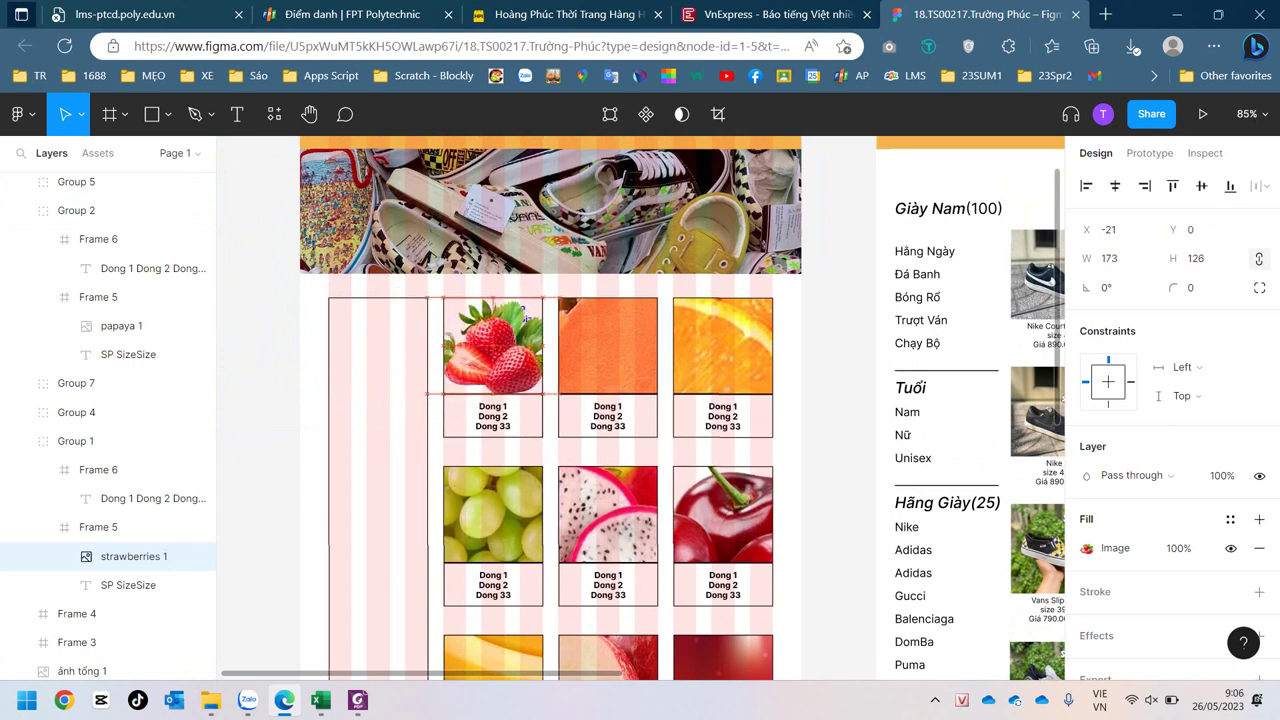
left_click_drag(480, 345, 492, 345)
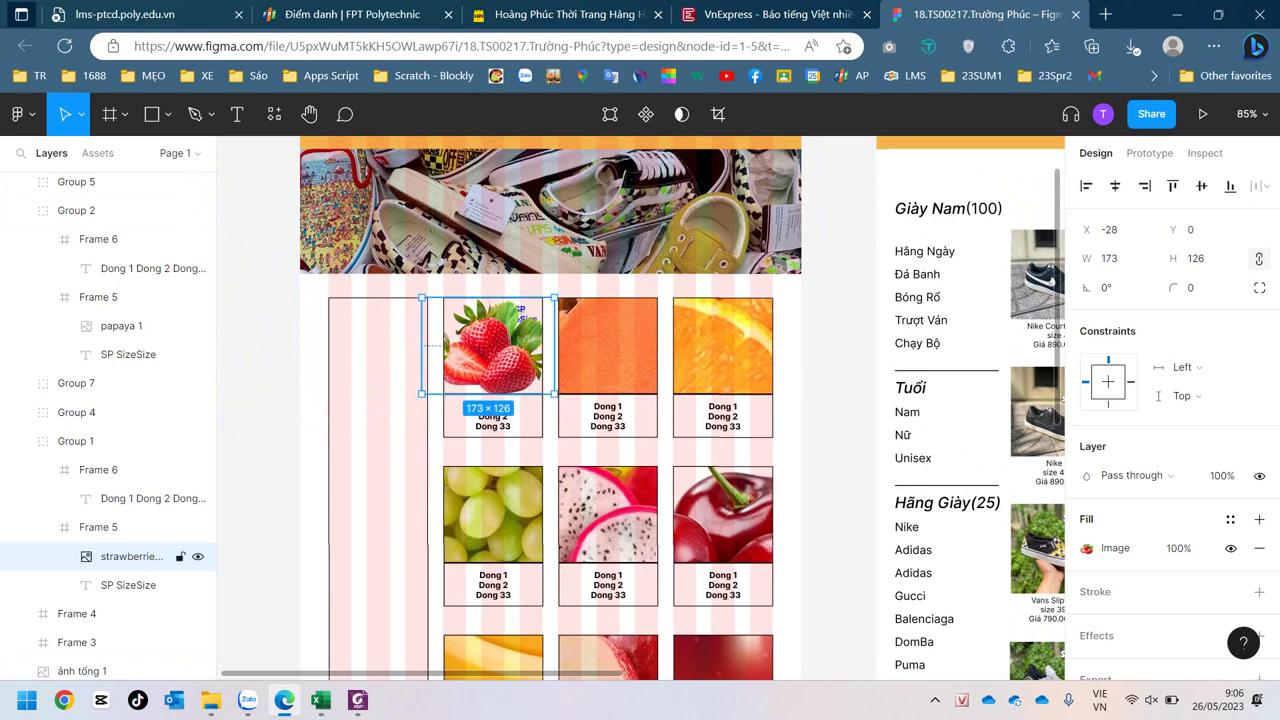
scroll(537, 494, "up", 2)
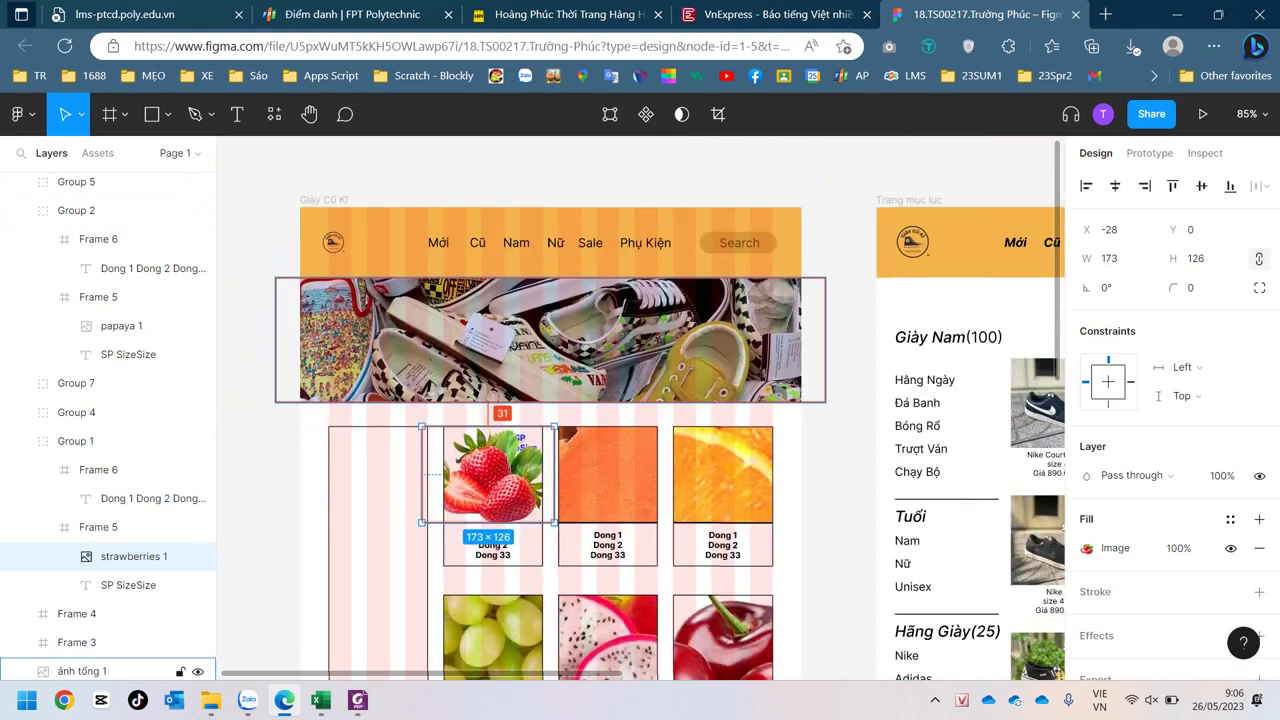
scroll(537, 494, "up", 2, "ctrl")
scroll(477, 408, "up", 5, "ctrl")
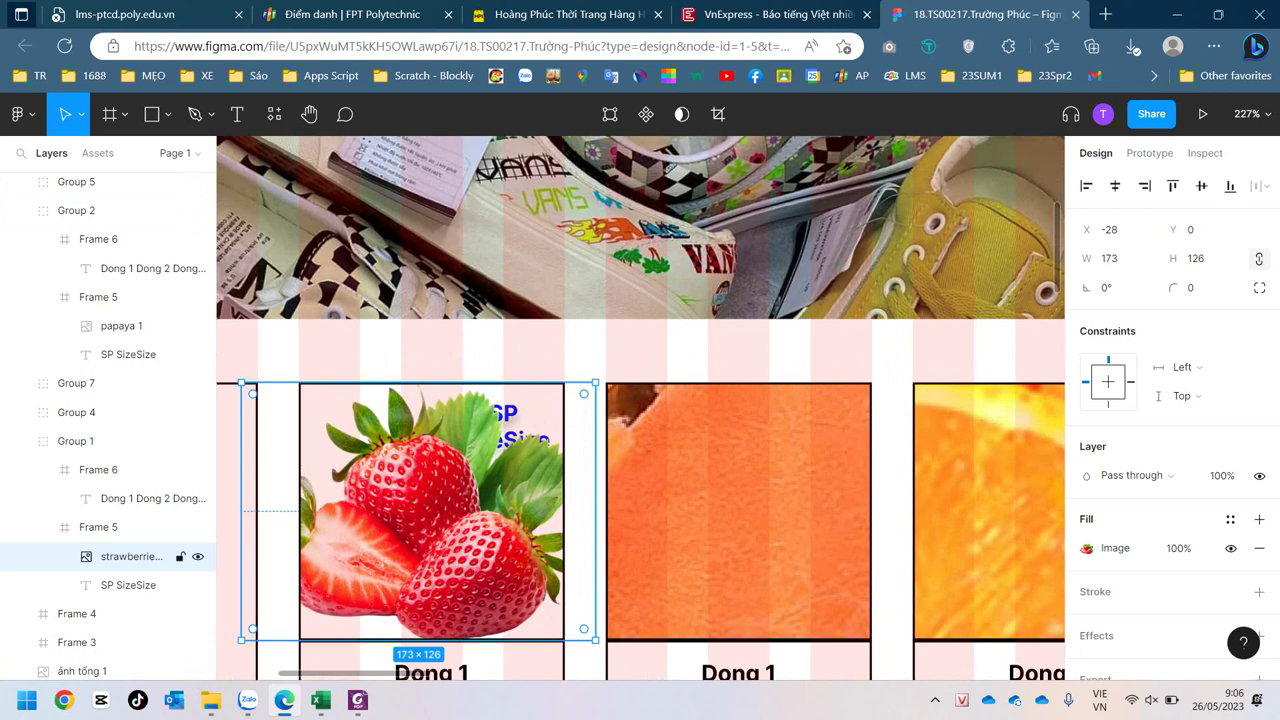
Step: Select the strawberry card group and bring it to the front
key("Escape")
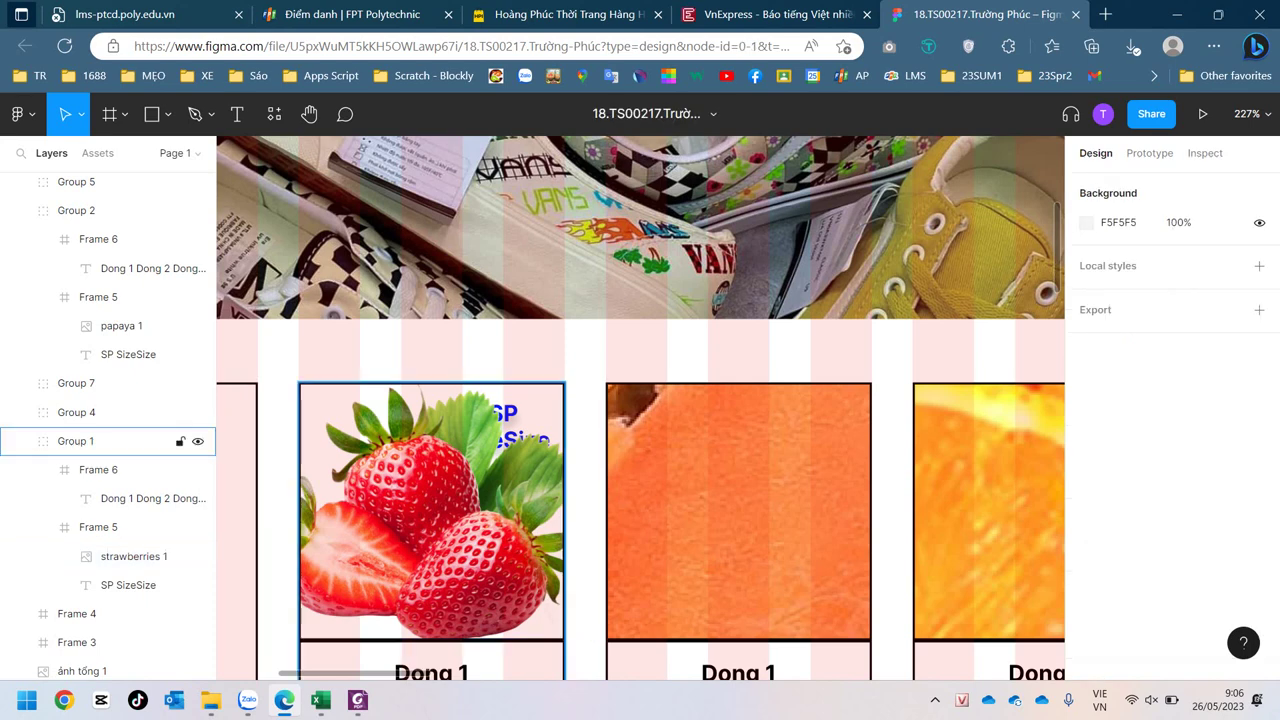
left_click(100, 441)
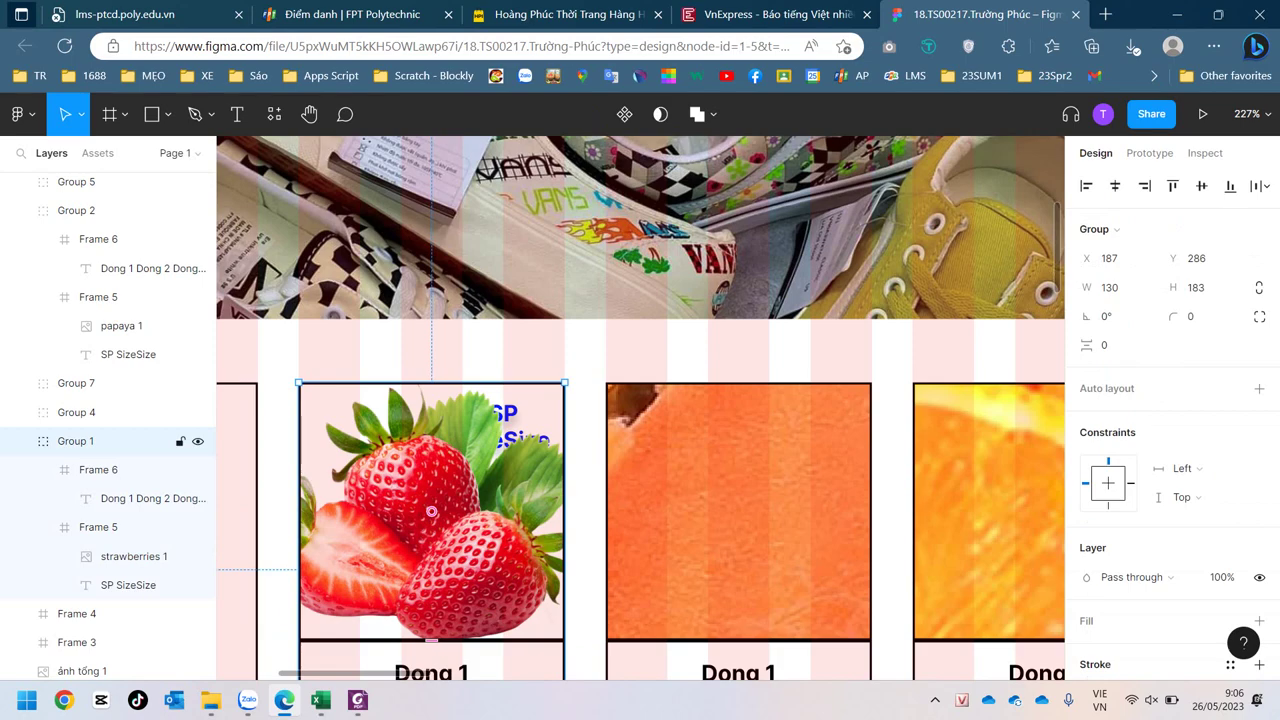
key("Escape")
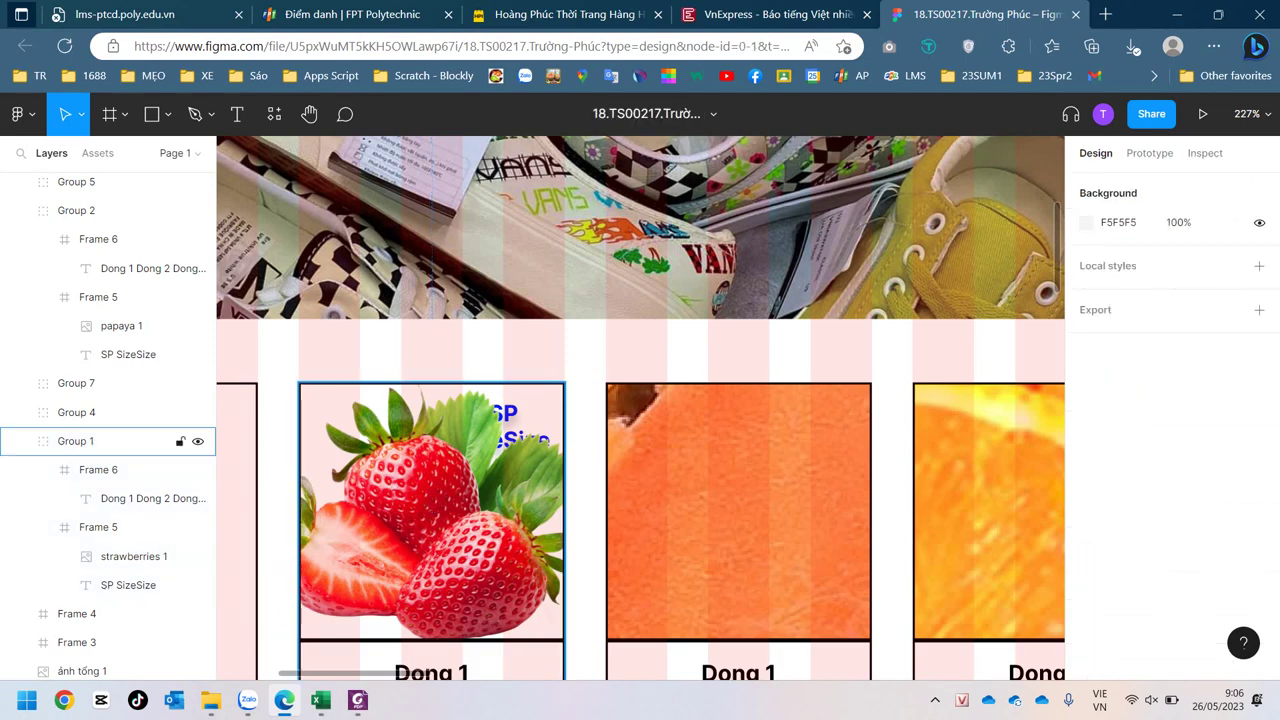
left_click(75, 441)
right_click(320, 414)
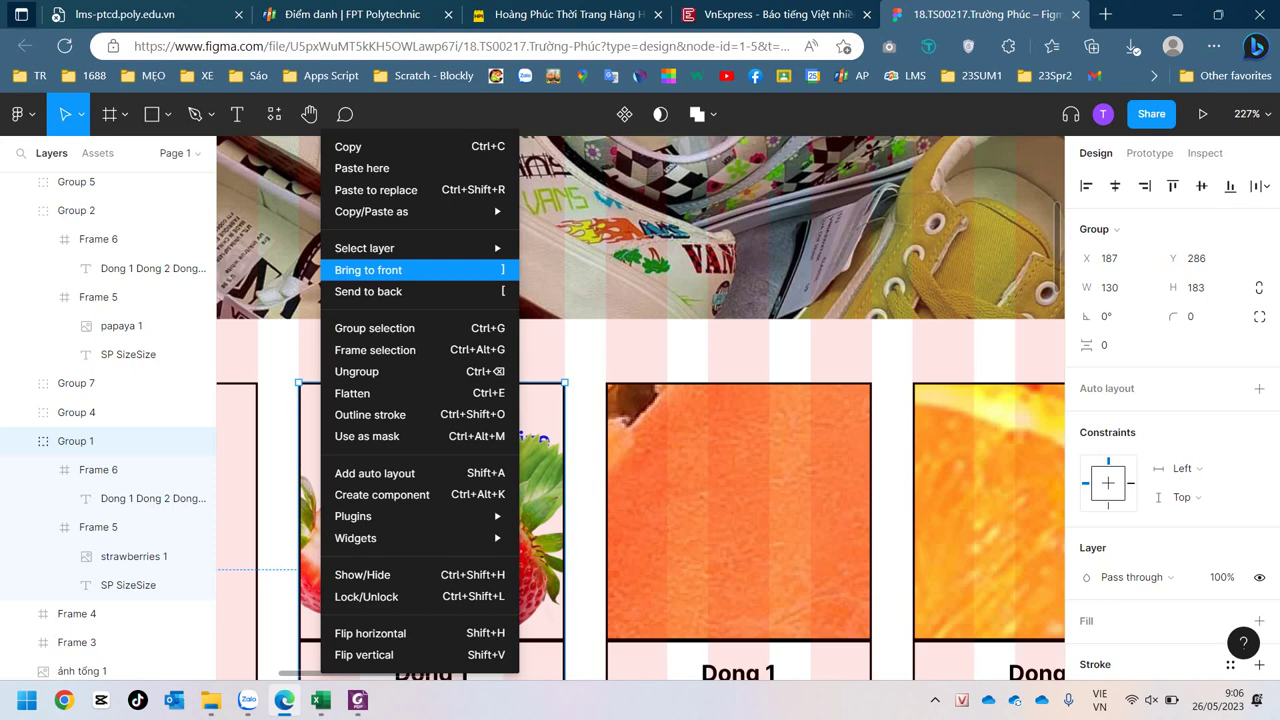
left_click(380, 270)
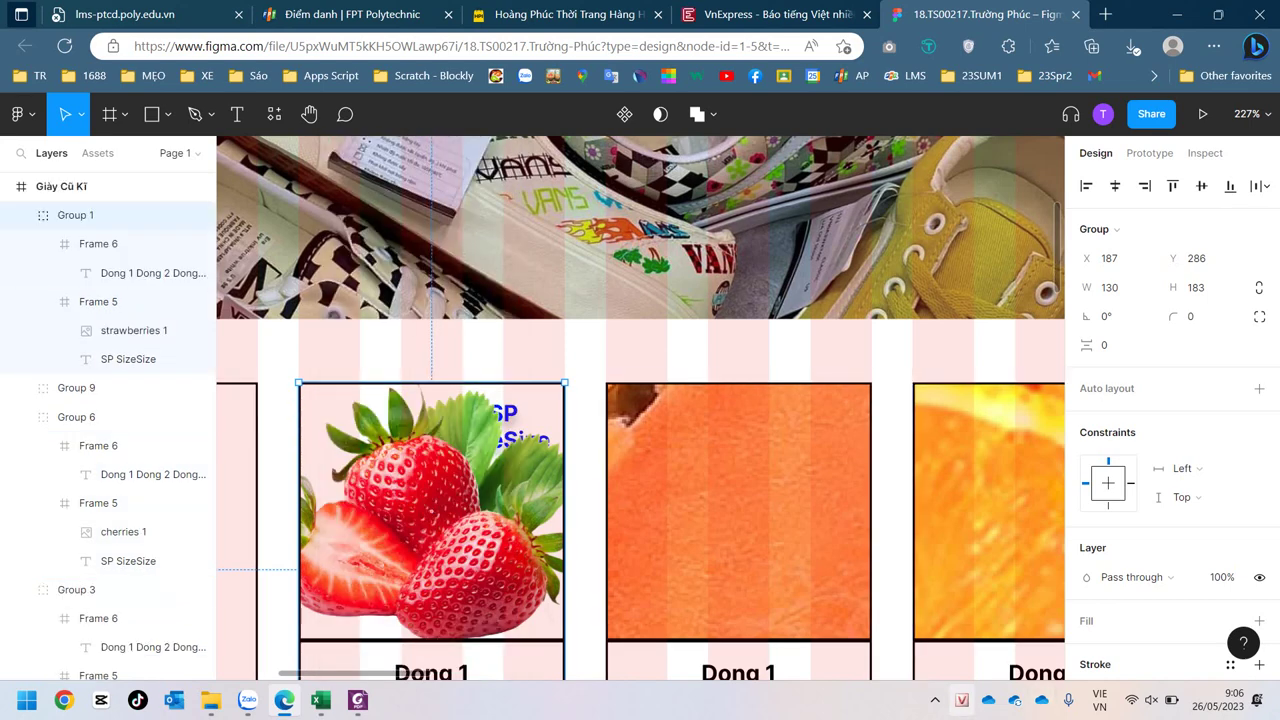
left_click(961, 700)
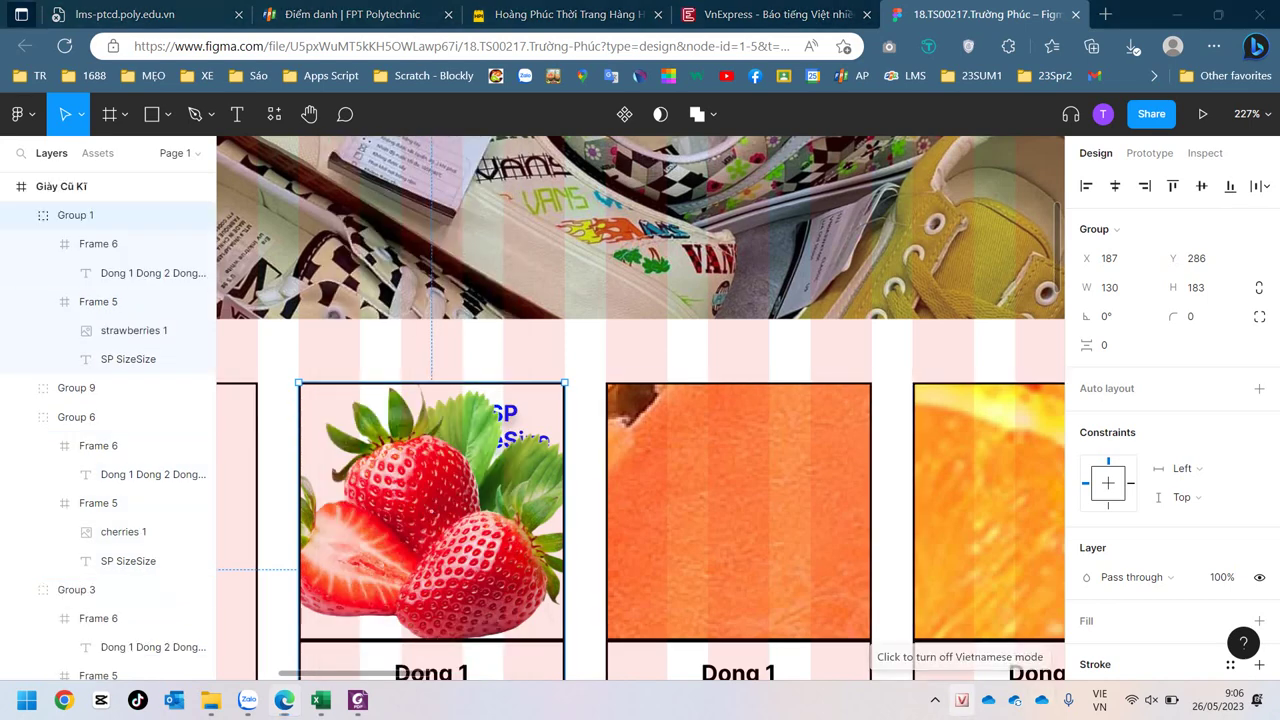
Step: Send the strawberry card group to the back, then reselect it
left_click(431, 511)
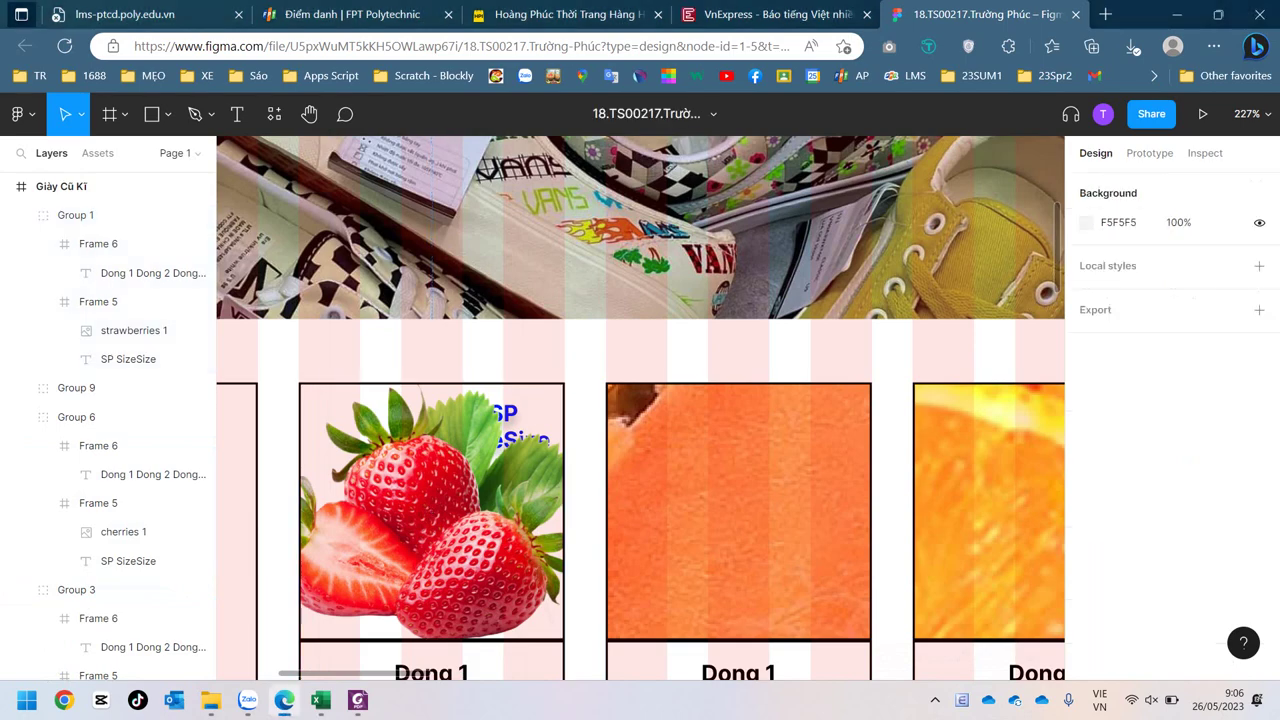
right_click(431, 511)
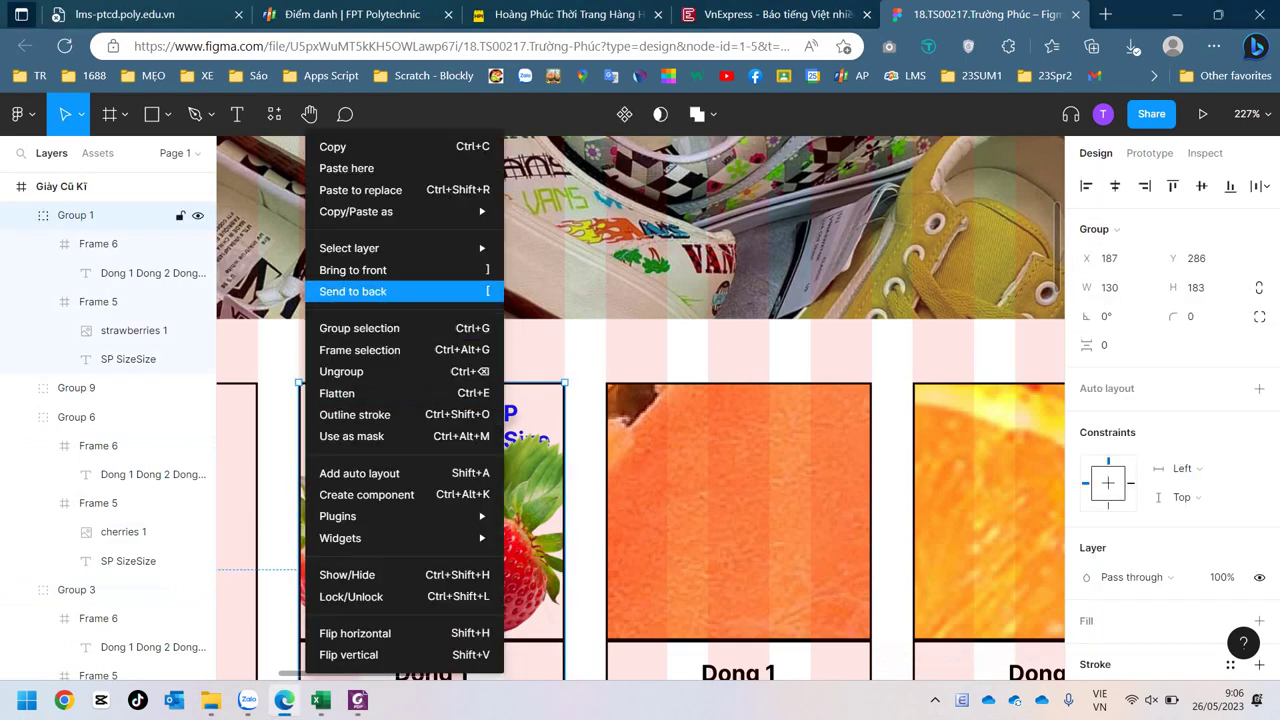
left_click(360, 269)
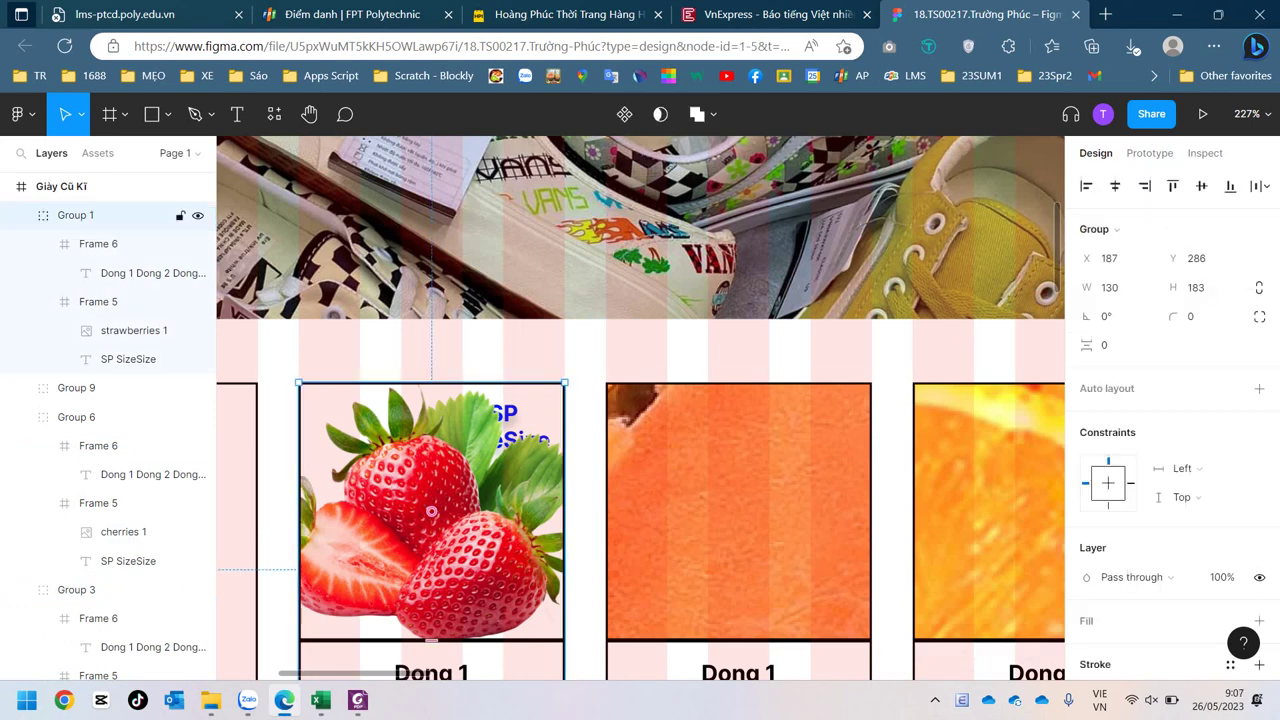
right_click(394, 505)
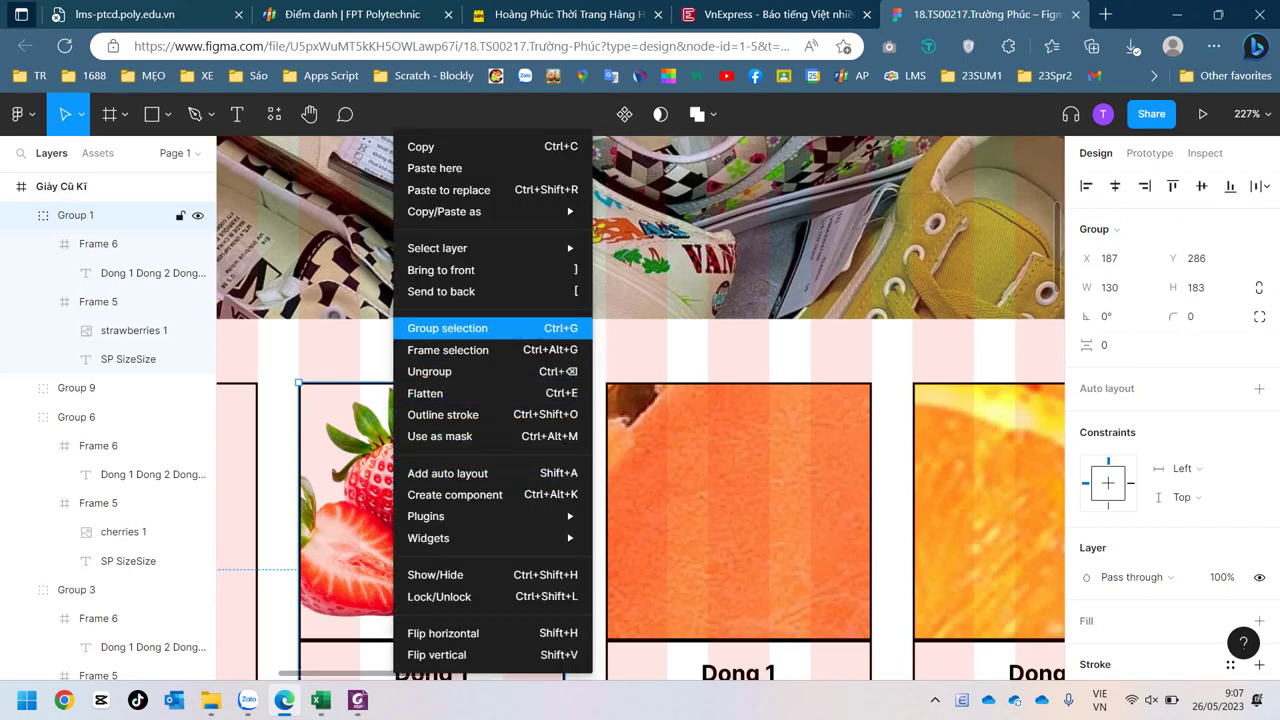
left_click(441, 291)
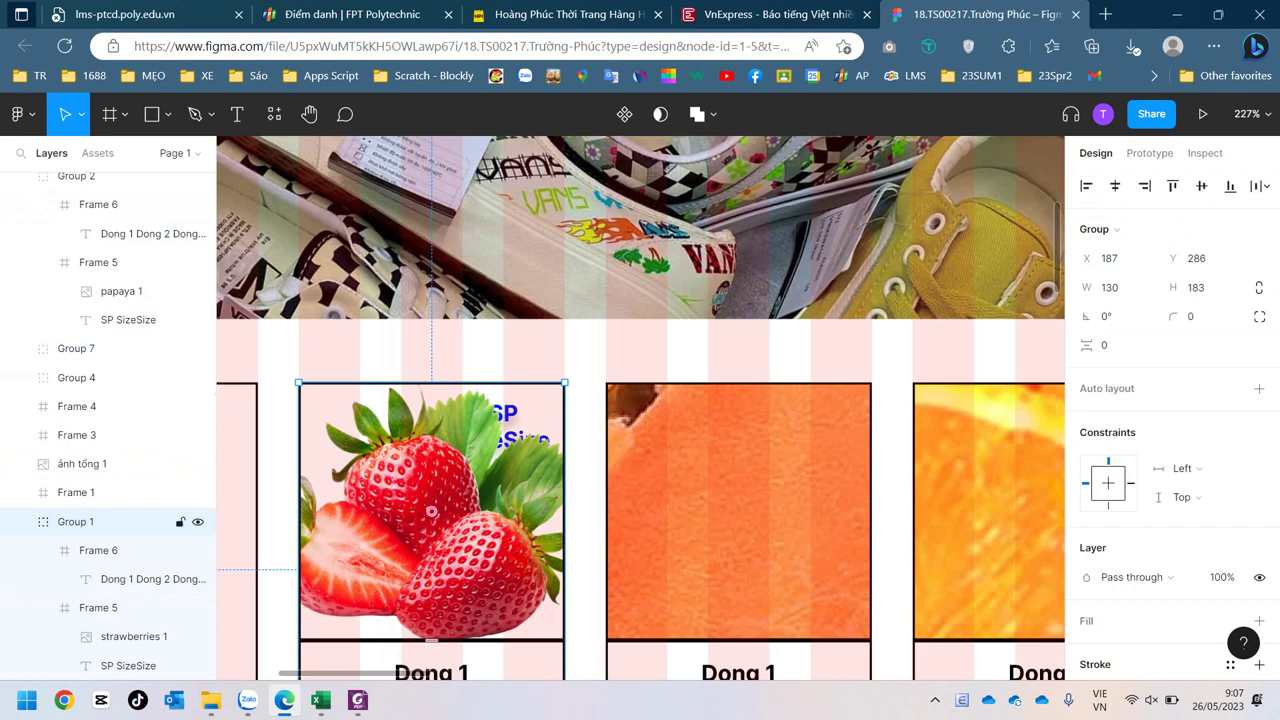
key("Escape")
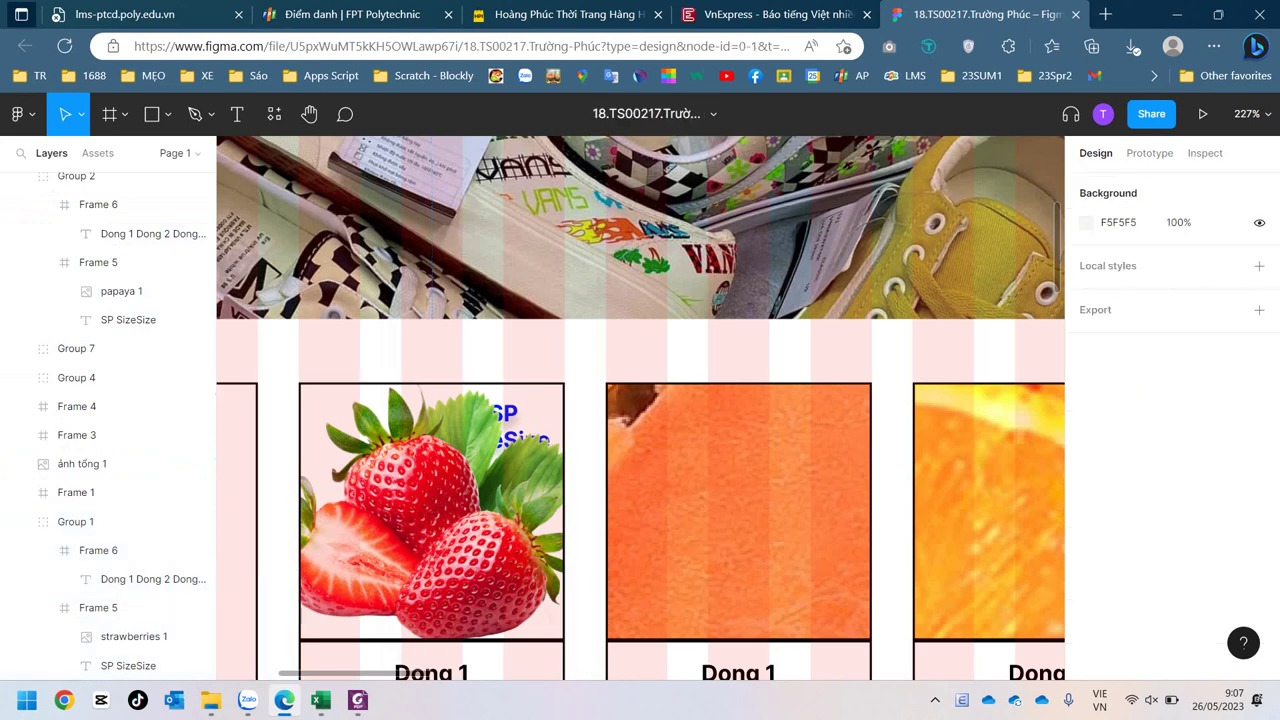
left_click(431, 511)
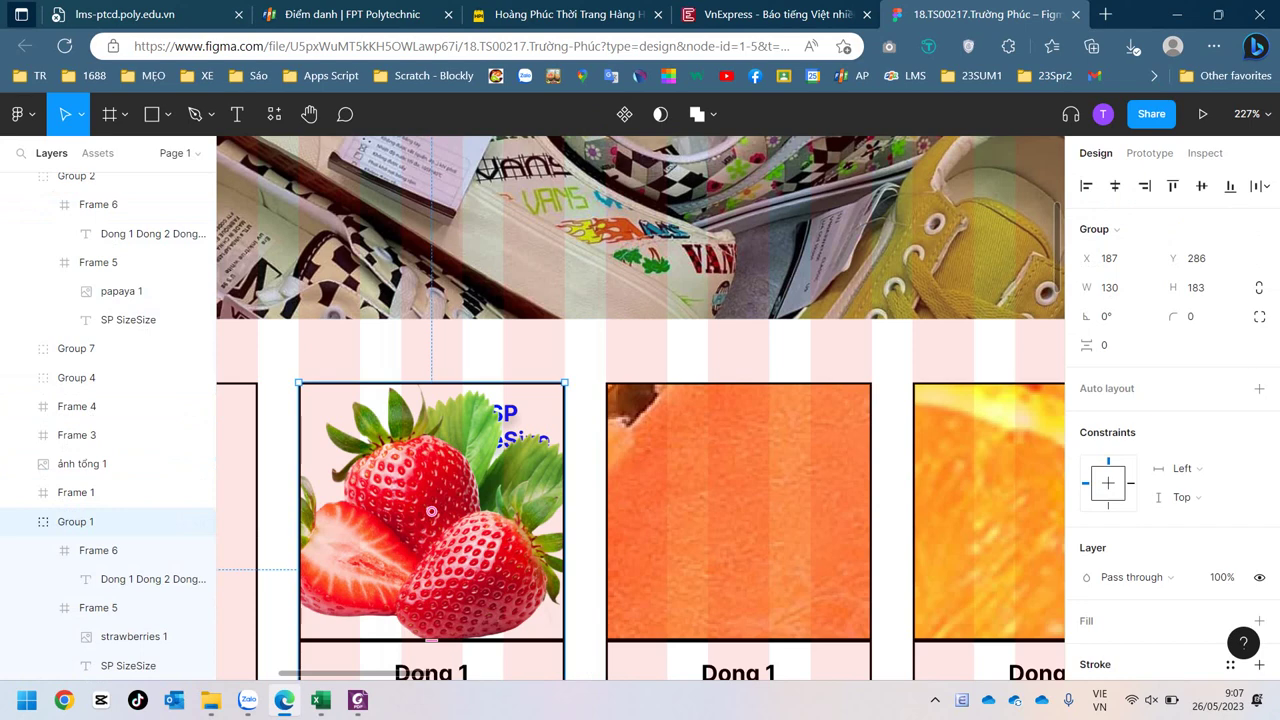
mouse_move(110, 521)
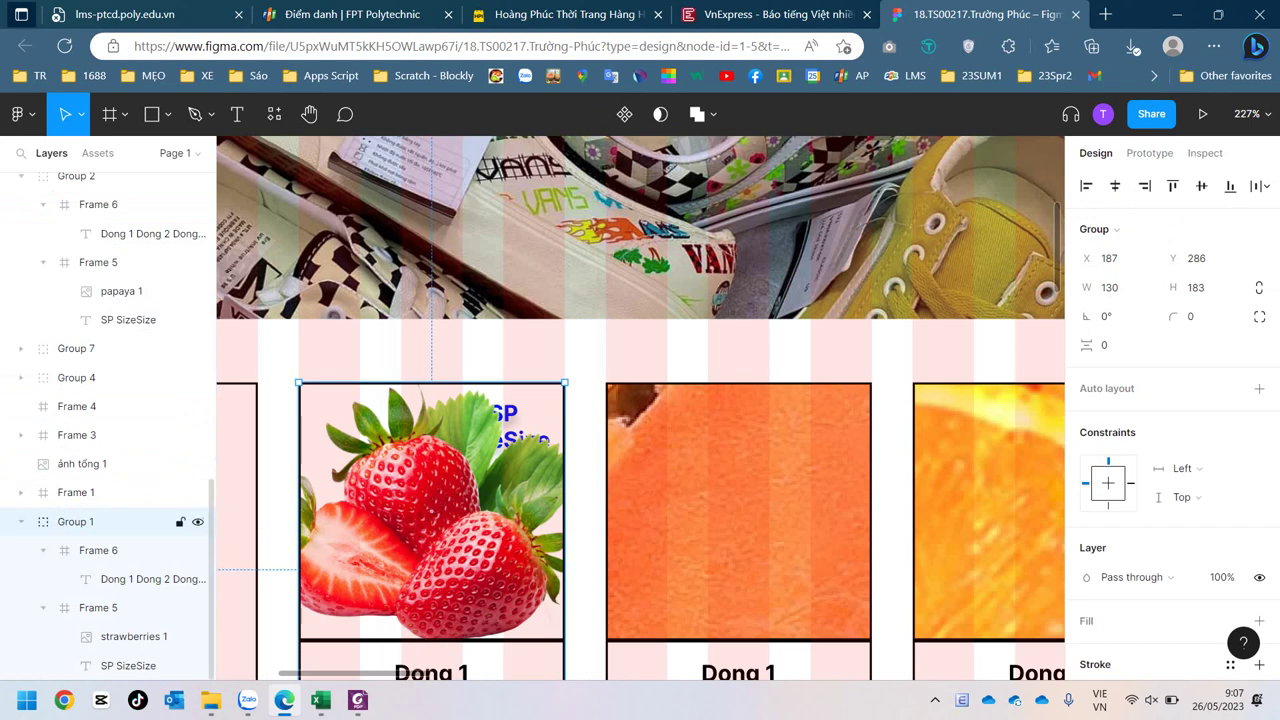
Step: Move the strawberries image beneath the SP SizeSize label inside Group 1
scroll(110, 521, "up", 3)
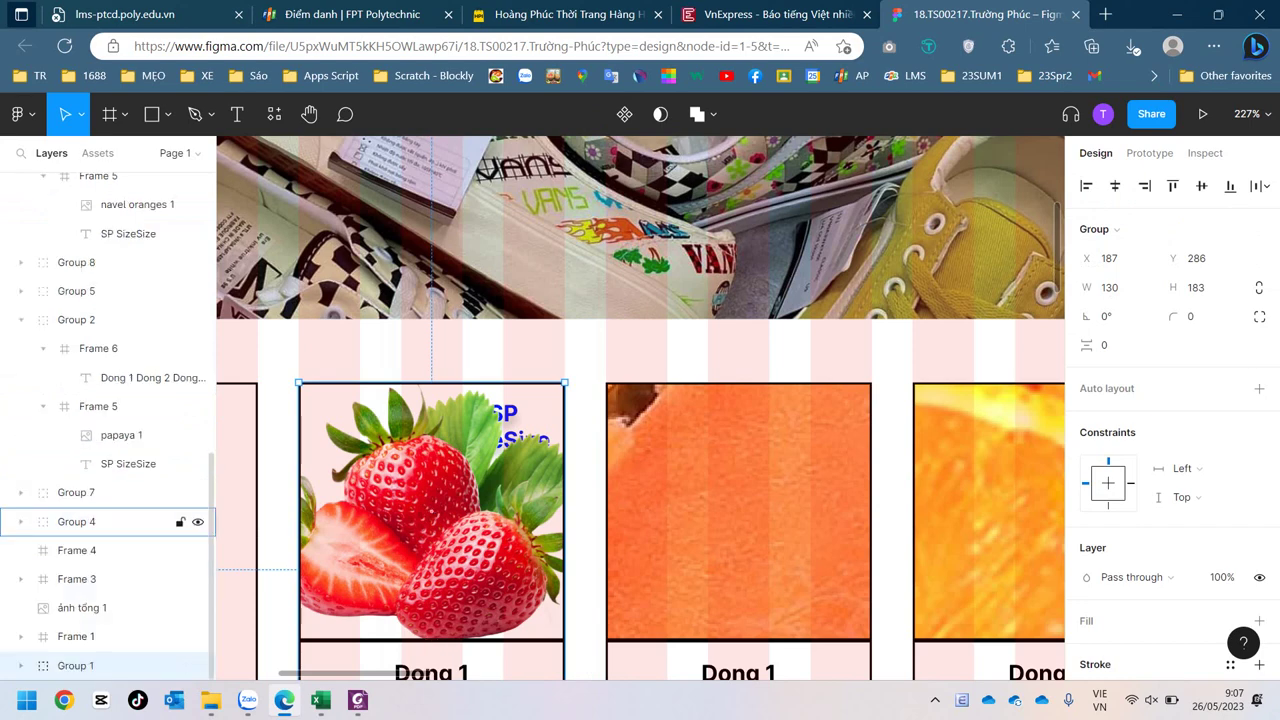
left_click(21, 521)
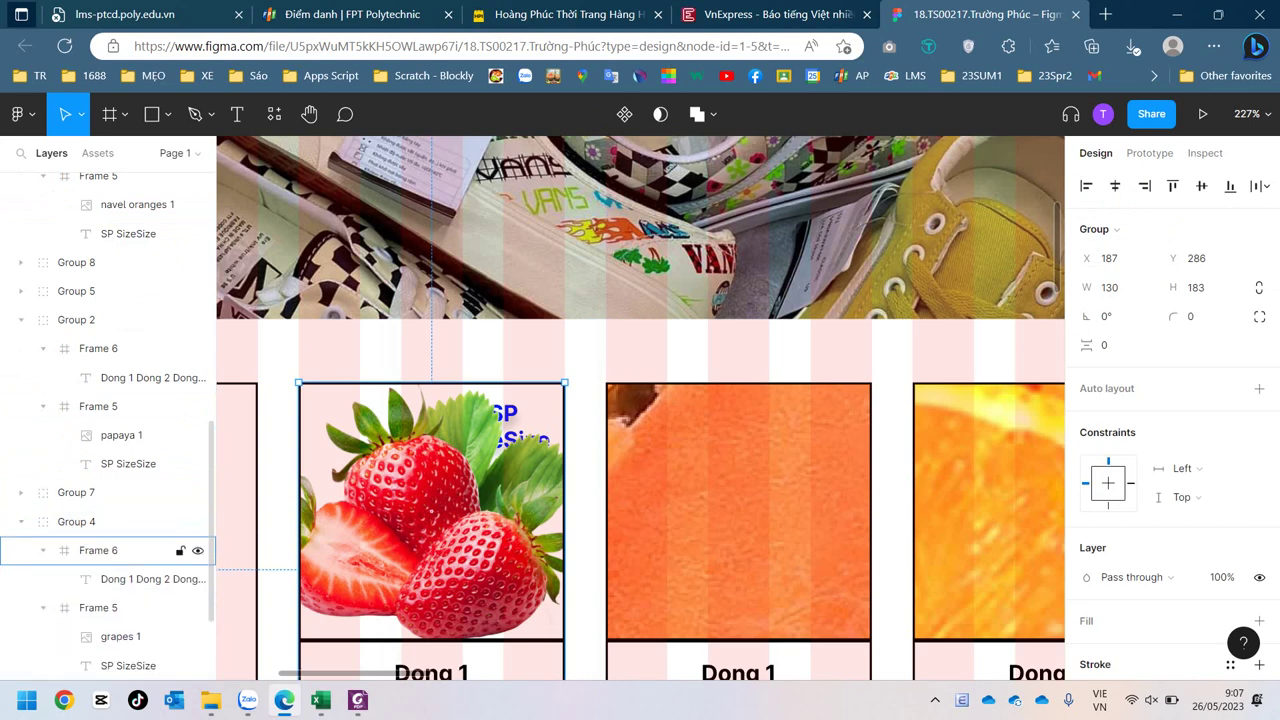
left_click(130, 579)
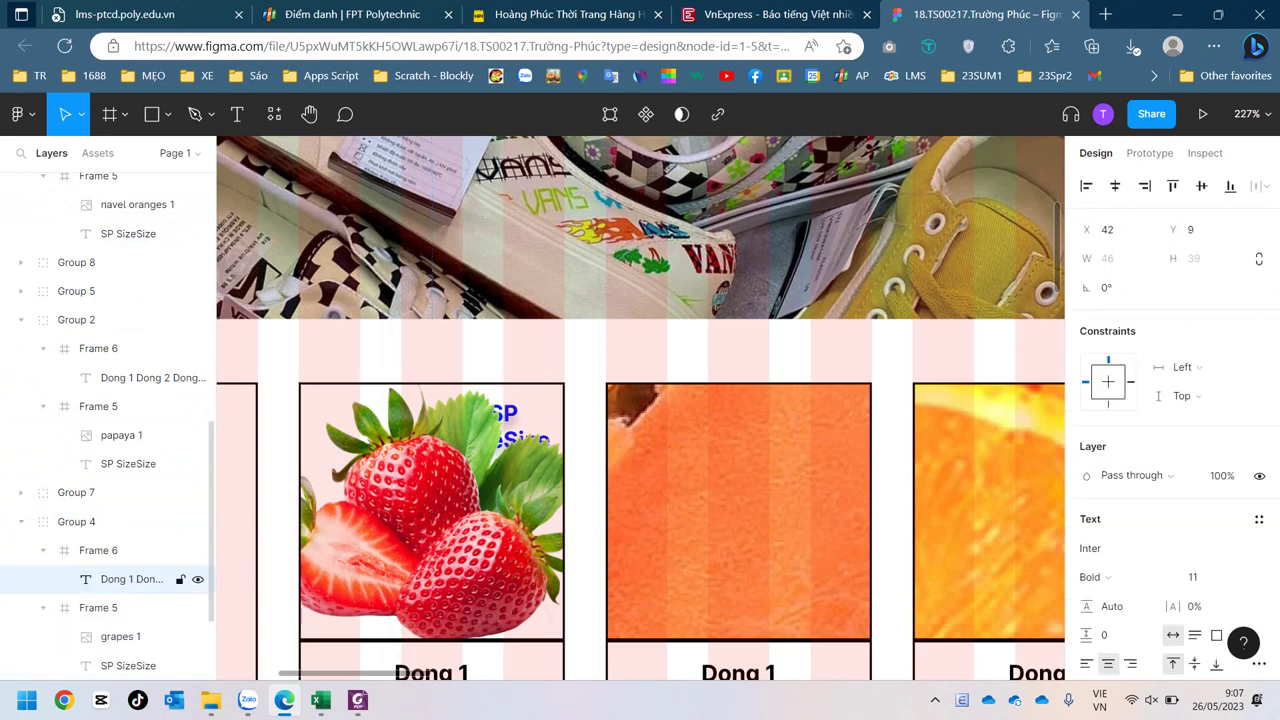
scroll(130, 560, "down", 2)
scroll(130, 530, "down", 1)
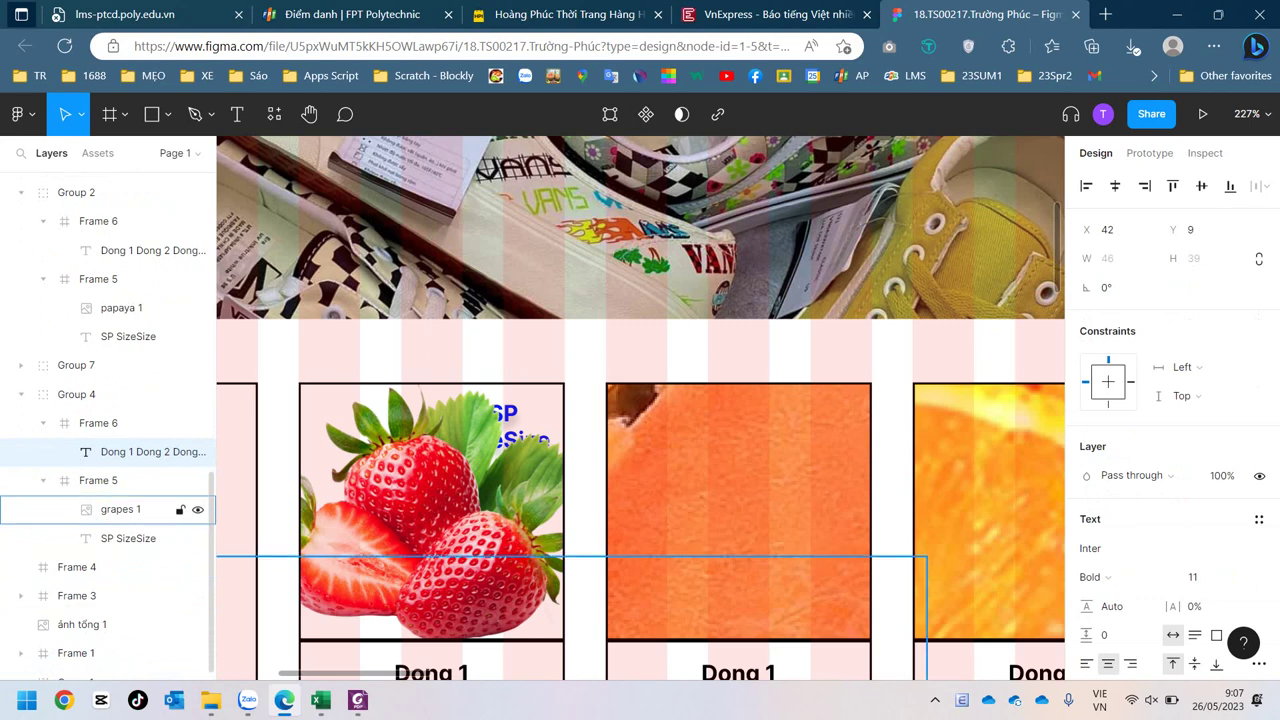
left_click(432, 512)
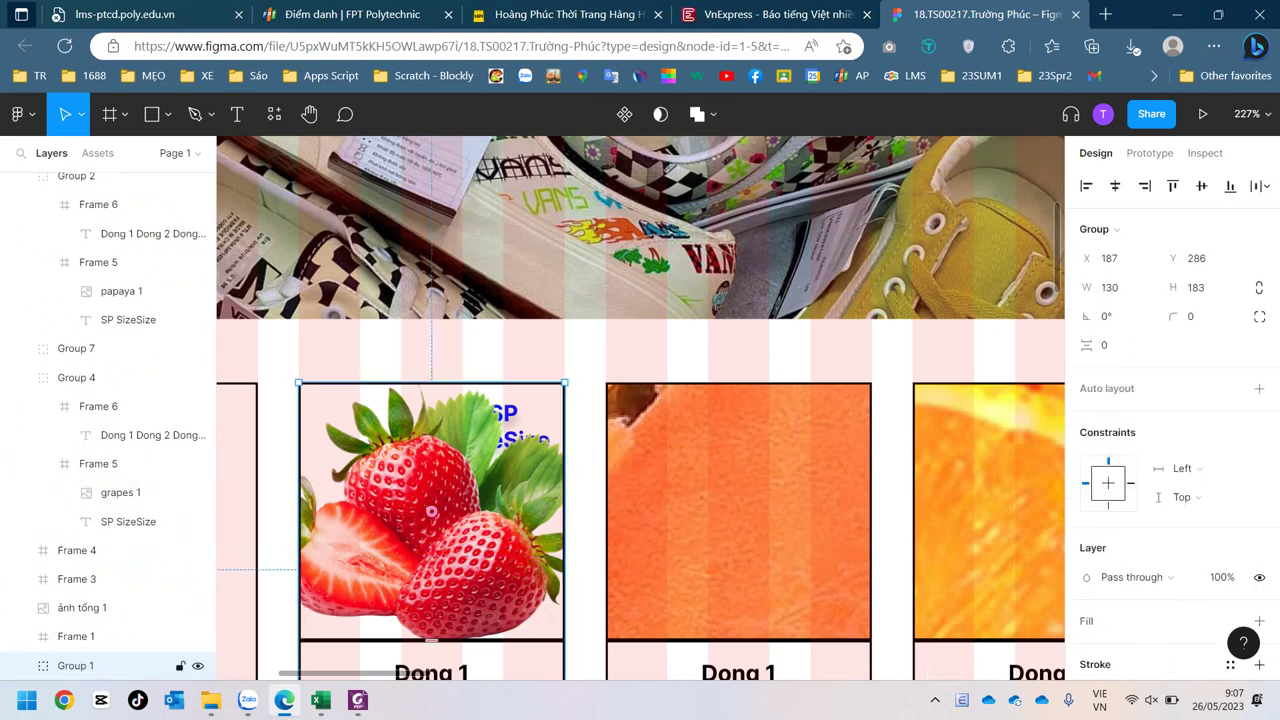
double_click(432, 512)
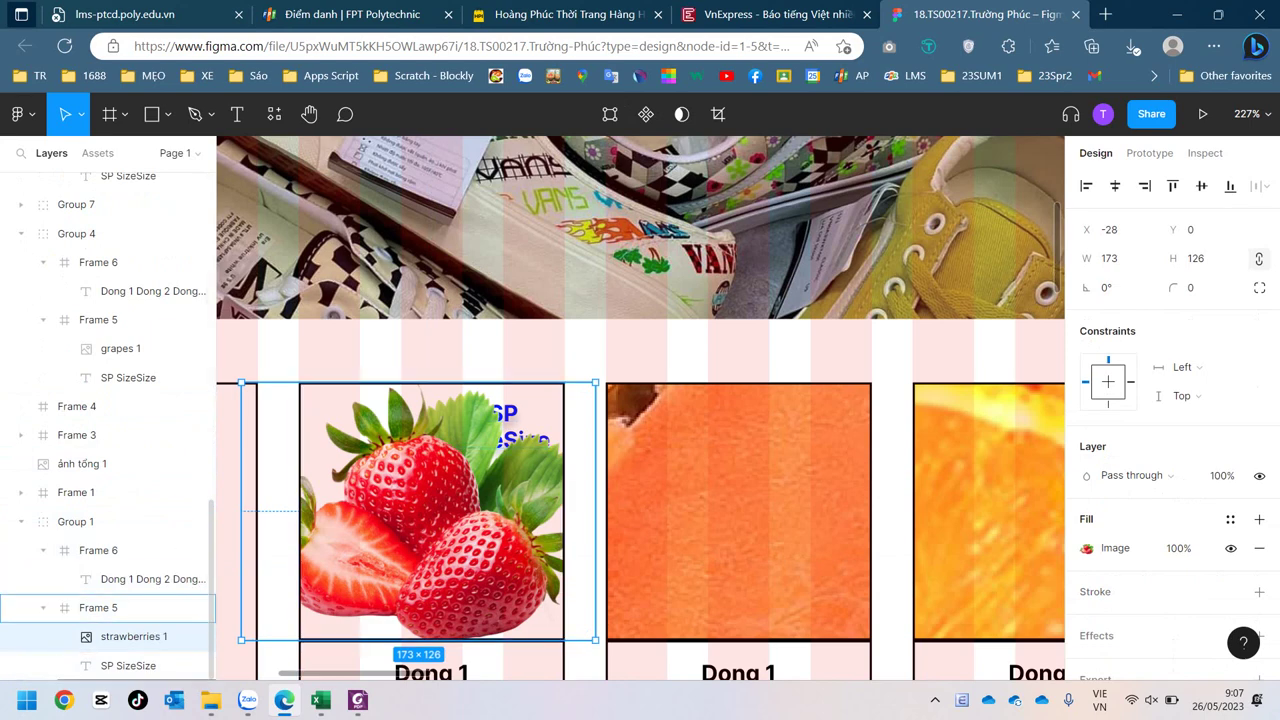
key("ctrl+bracketleft")
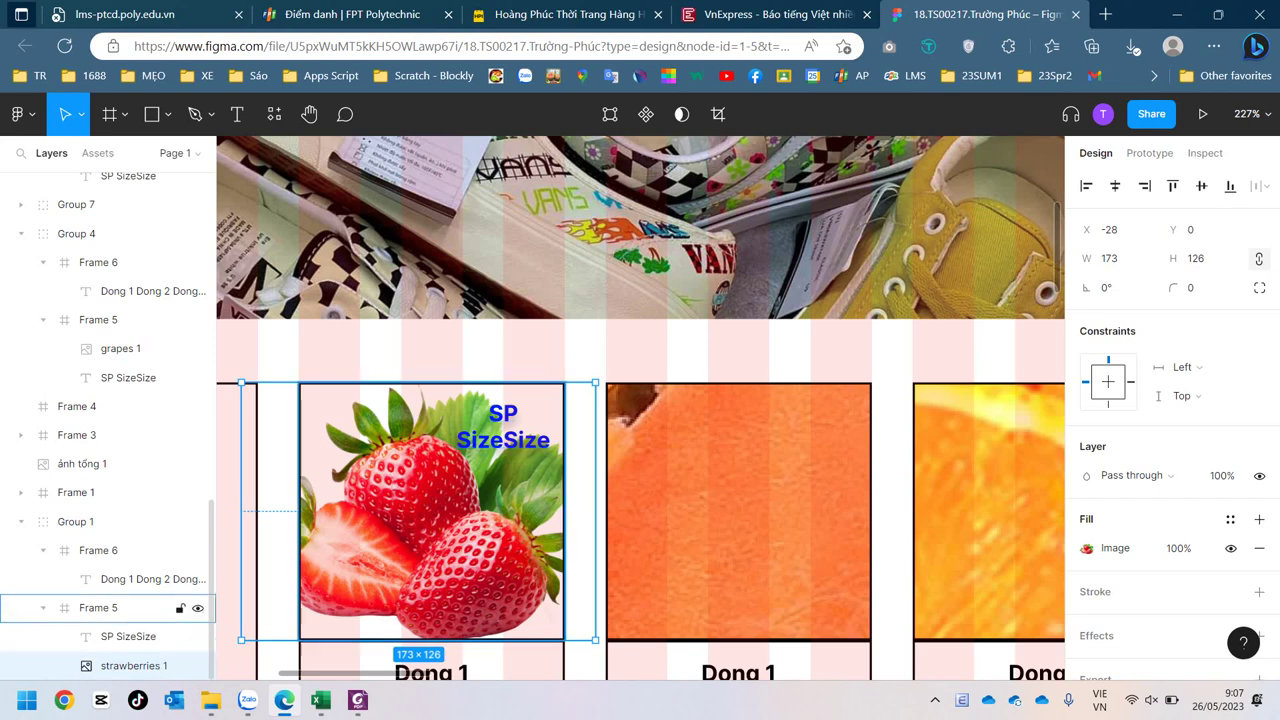
left_click(98, 607)
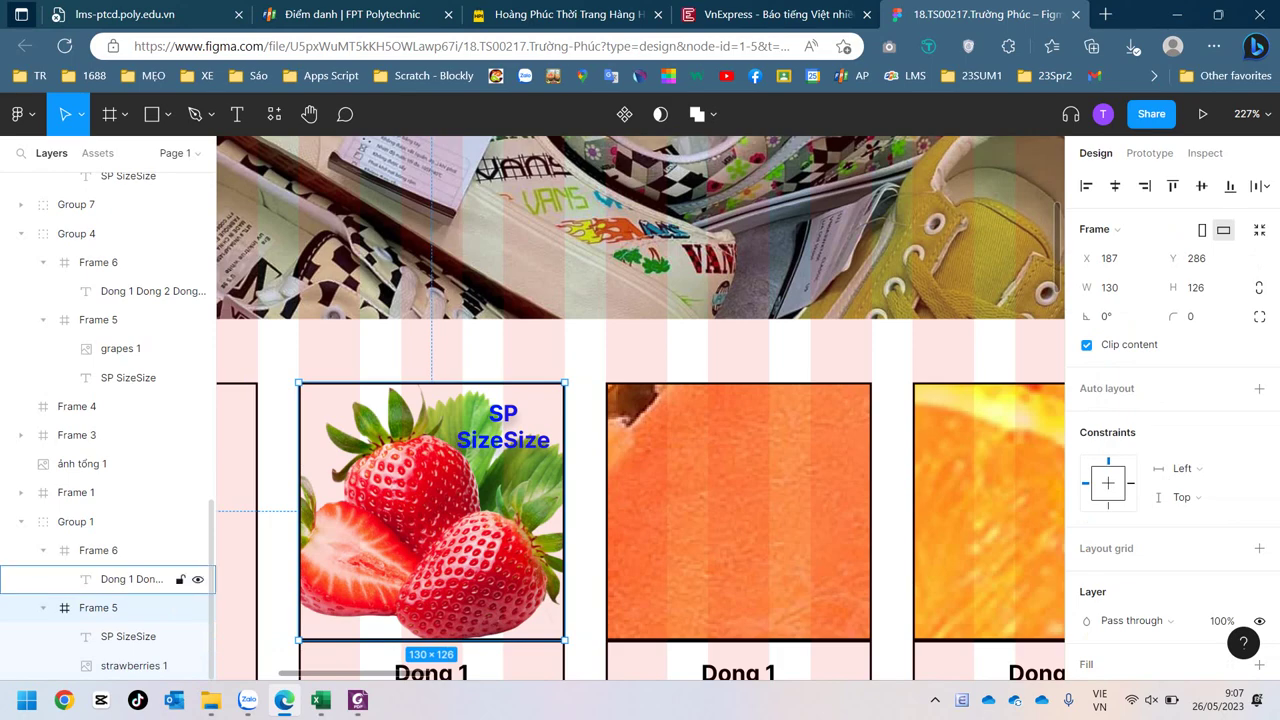
Step: Select the papaya image layer, undoing an accidental navel orange paste
scroll(541, 489, "down", 2)
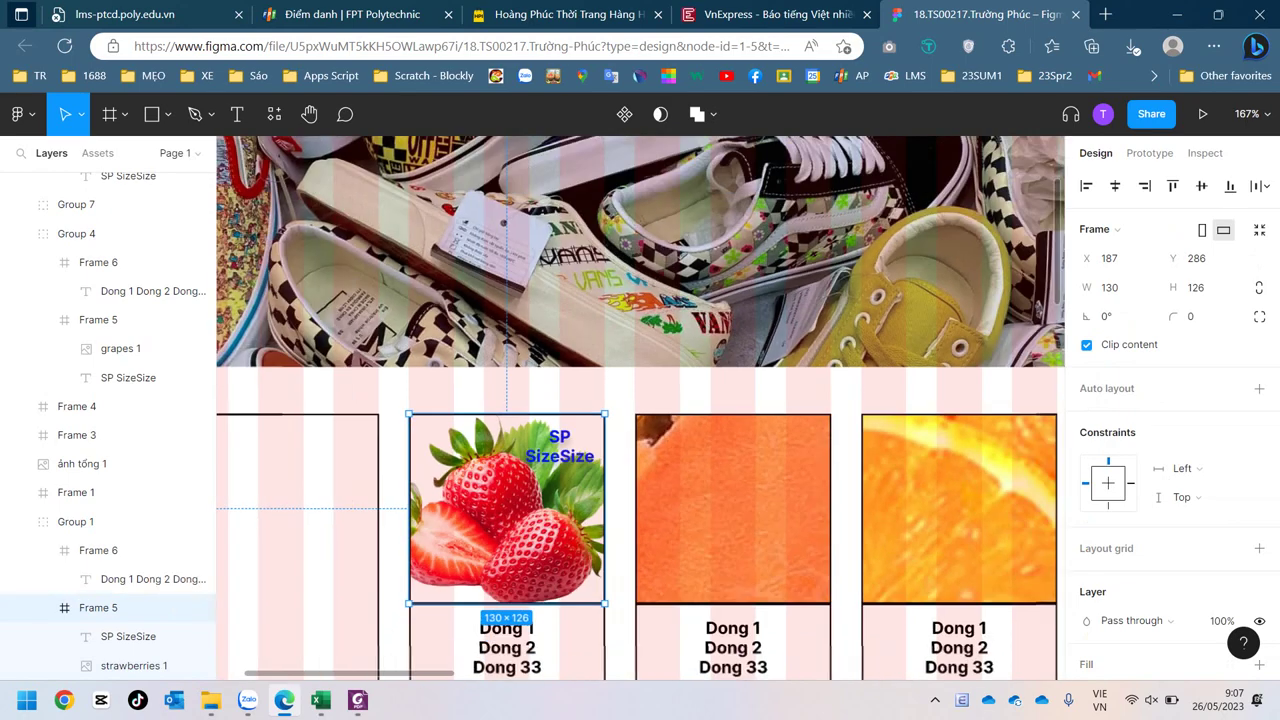
scroll(541, 489, "down", 3)
scroll(541, 489, "down", 1)
scroll(541, 489, "down", 1)
scroll(541, 408, "down", 2)
scroll(541, 408, "right", 3)
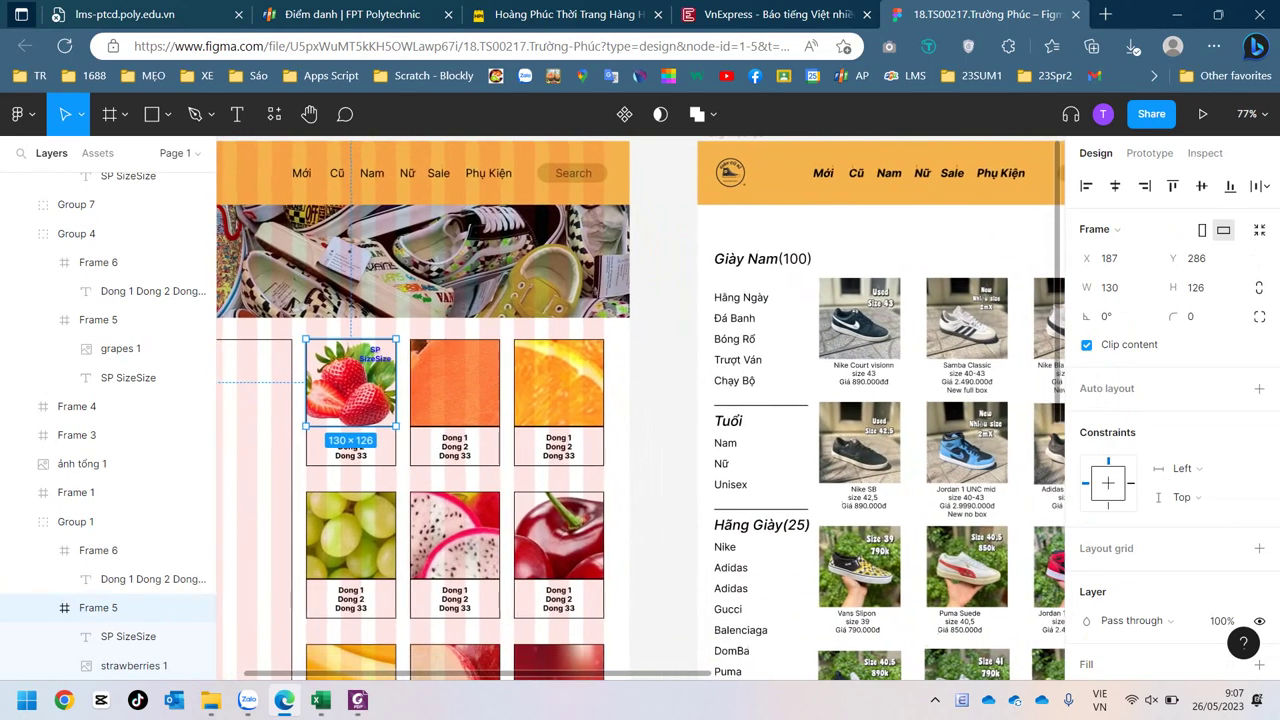
left_click(453, 383)
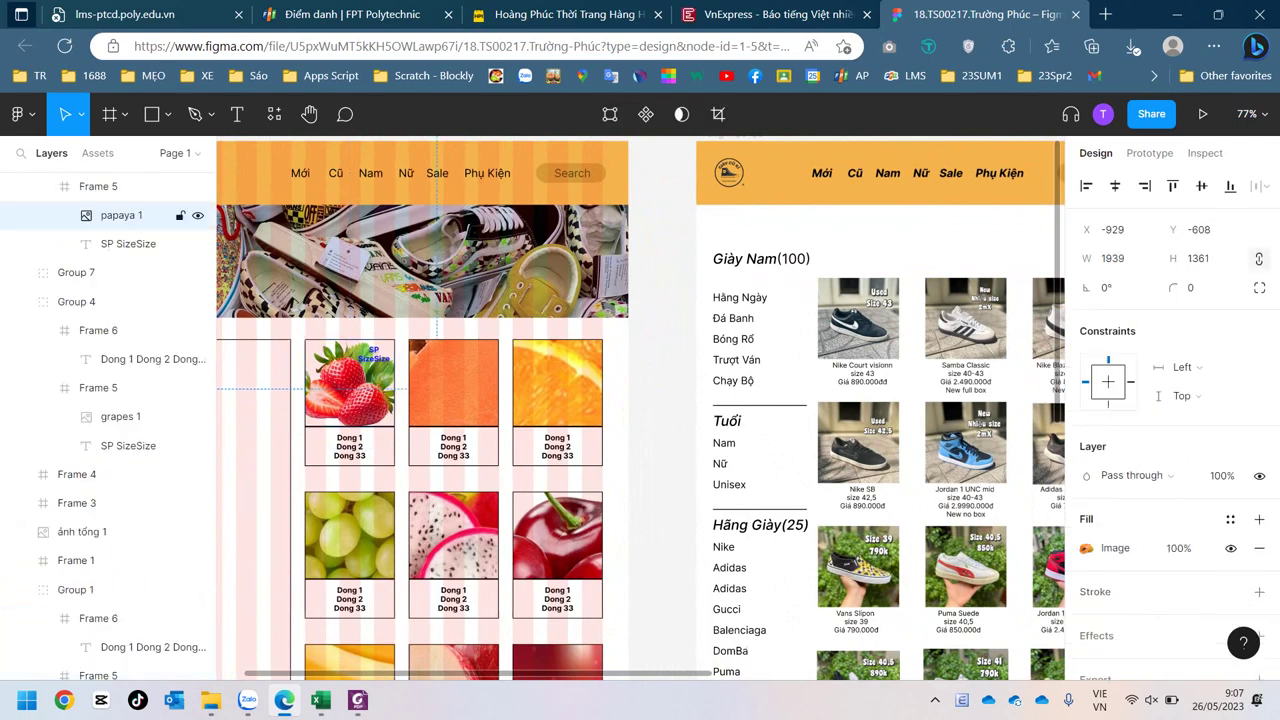
scroll(640, 408, "down", 1)
scroll(640, 408, "down", 2)
scroll(640, 408, "up", 1)
scroll(640, 408, "up", 1)
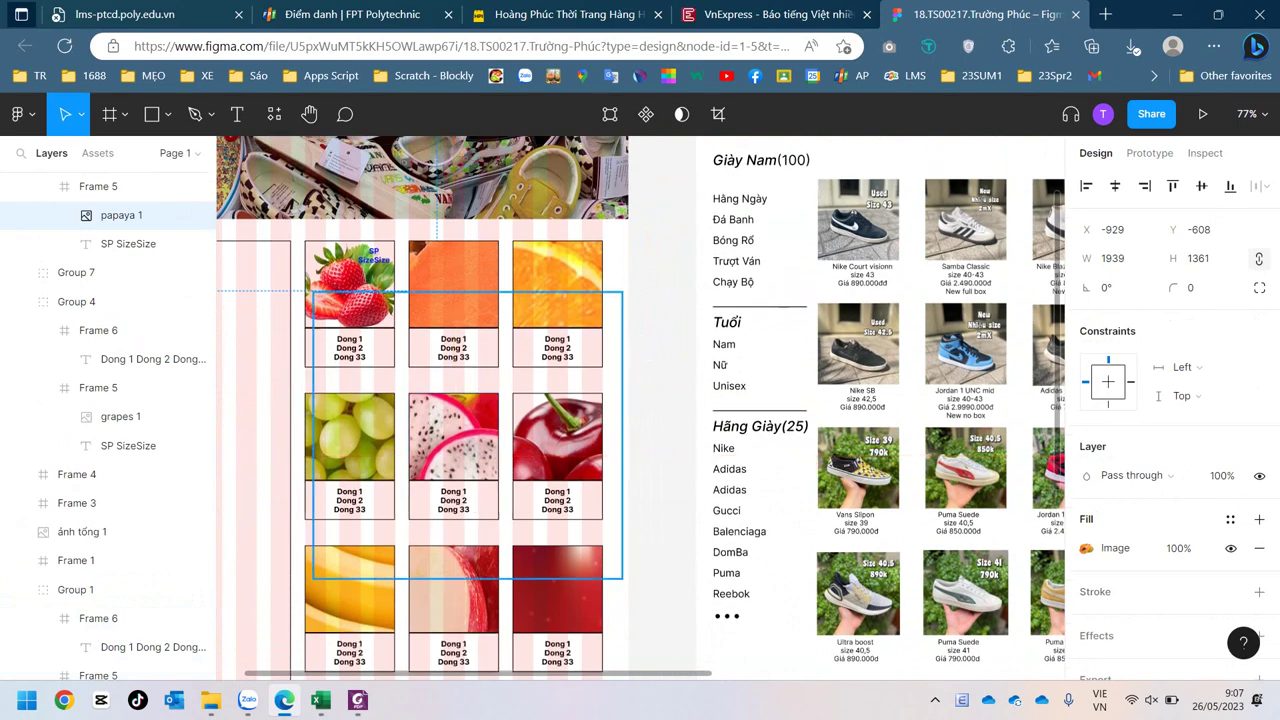
scroll(444, 432, "down", 2)
key("Escape")
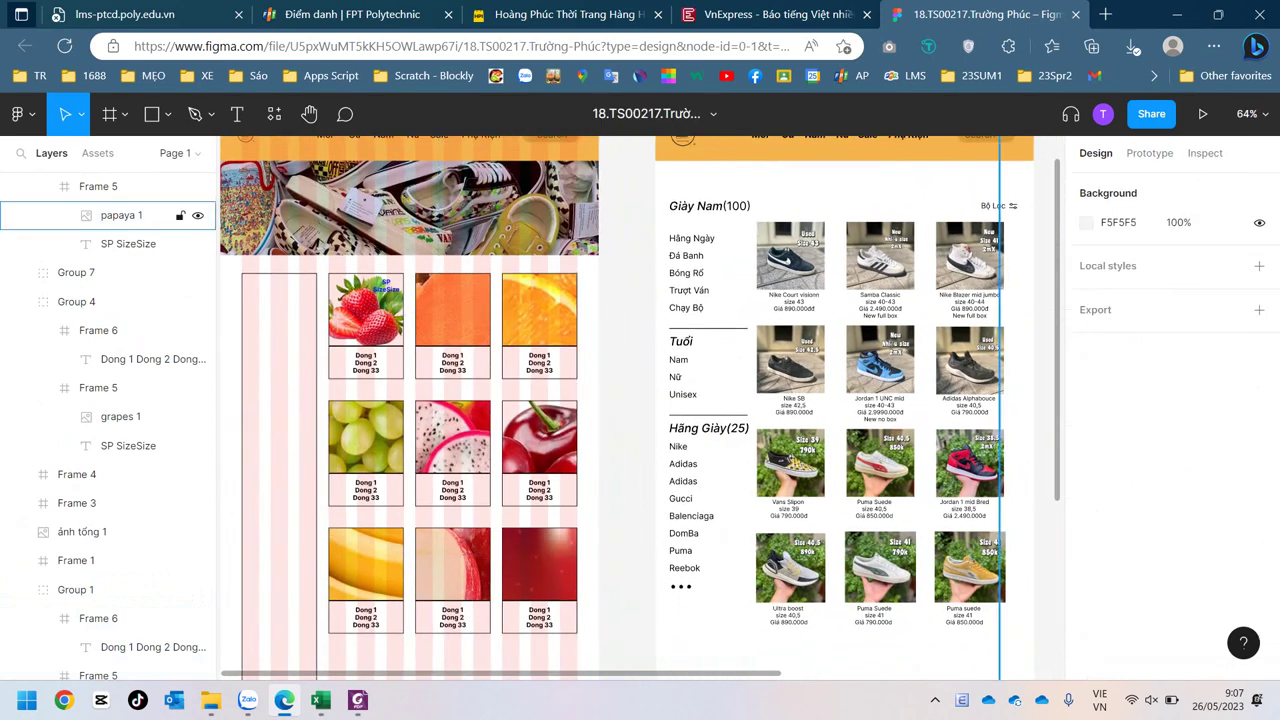
left_click(130, 215)
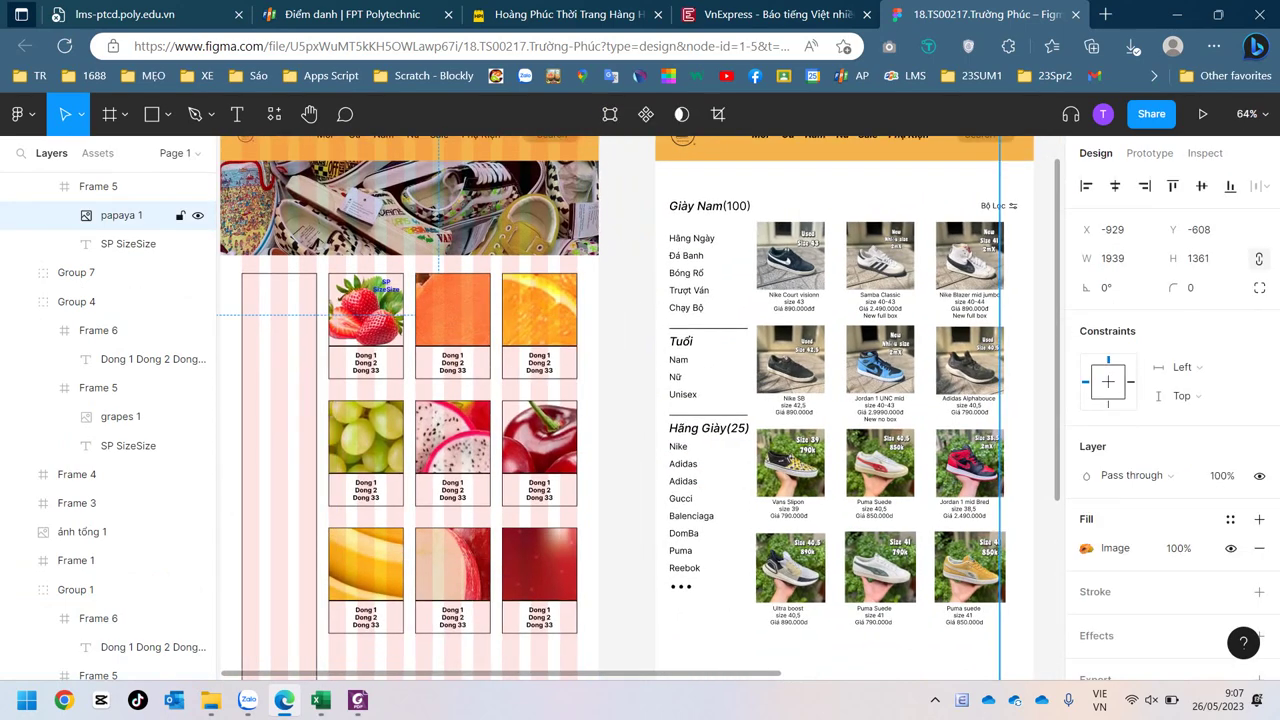
key("ctrl+v")
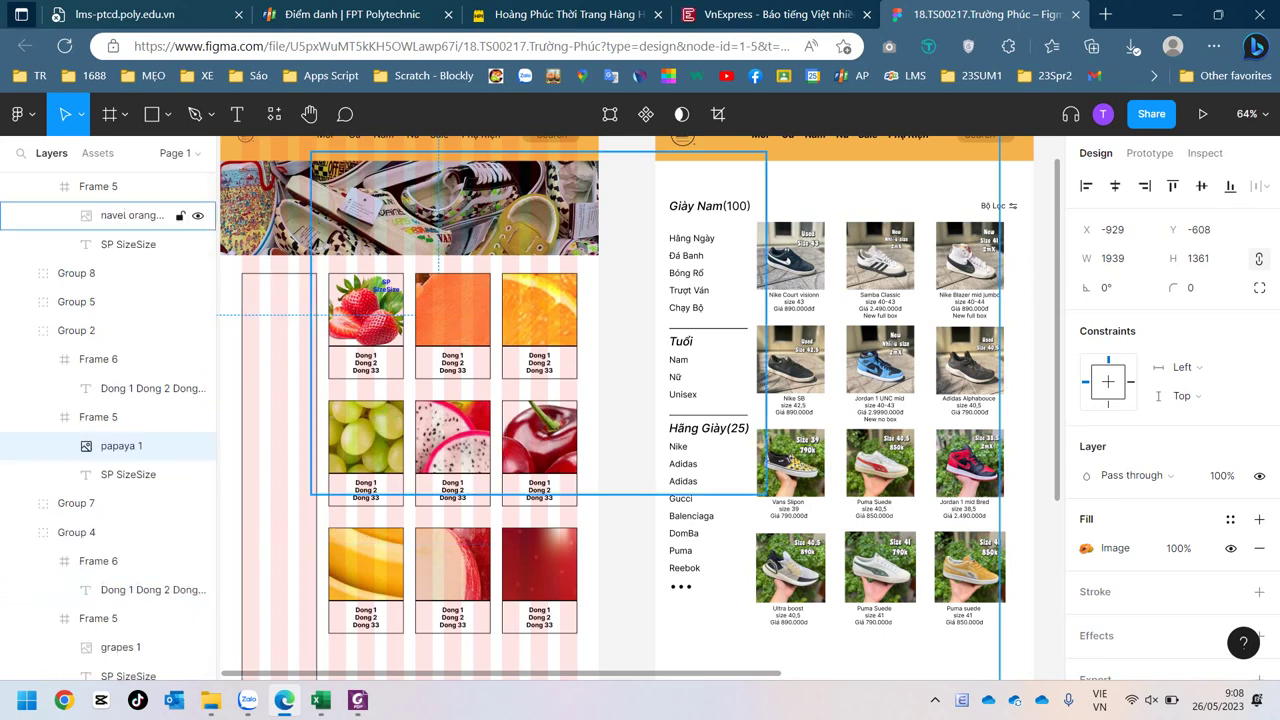
key("ctrl+z")
Step: Select papaya 1 in the second card and shrink it from 1939×1361 to 1231×864
left_click(453, 310)
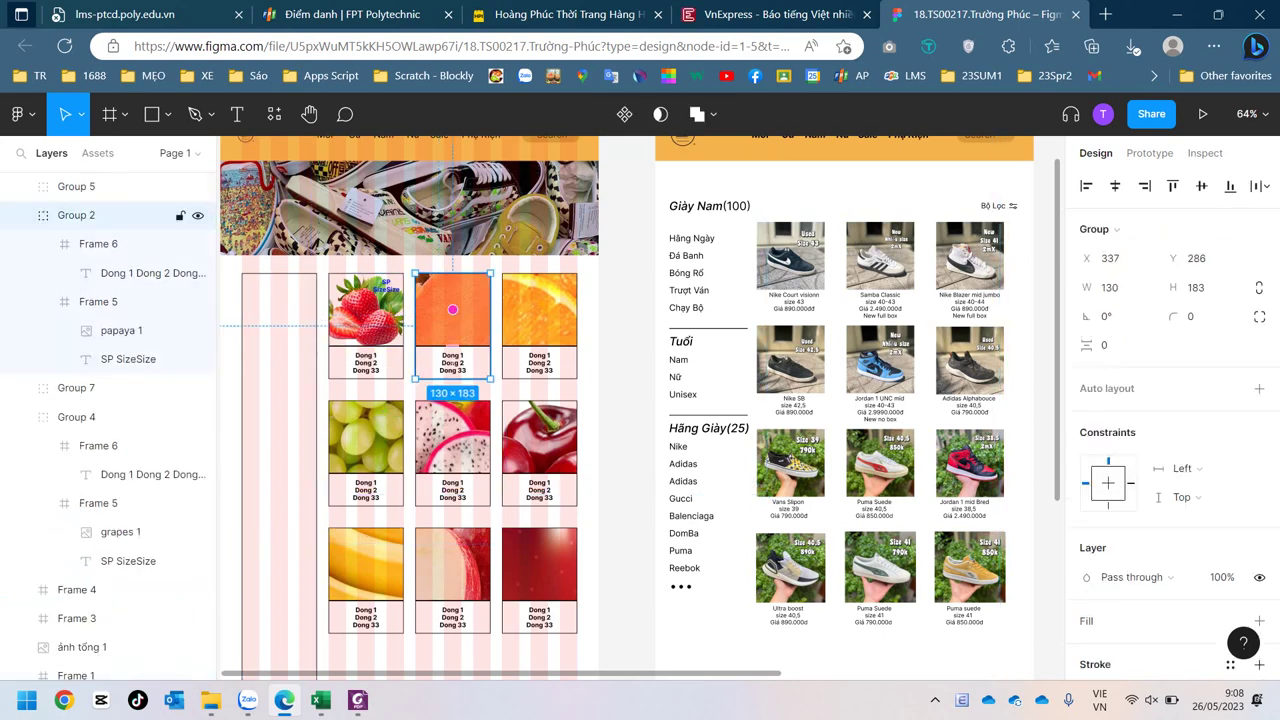
left_click(453, 310)
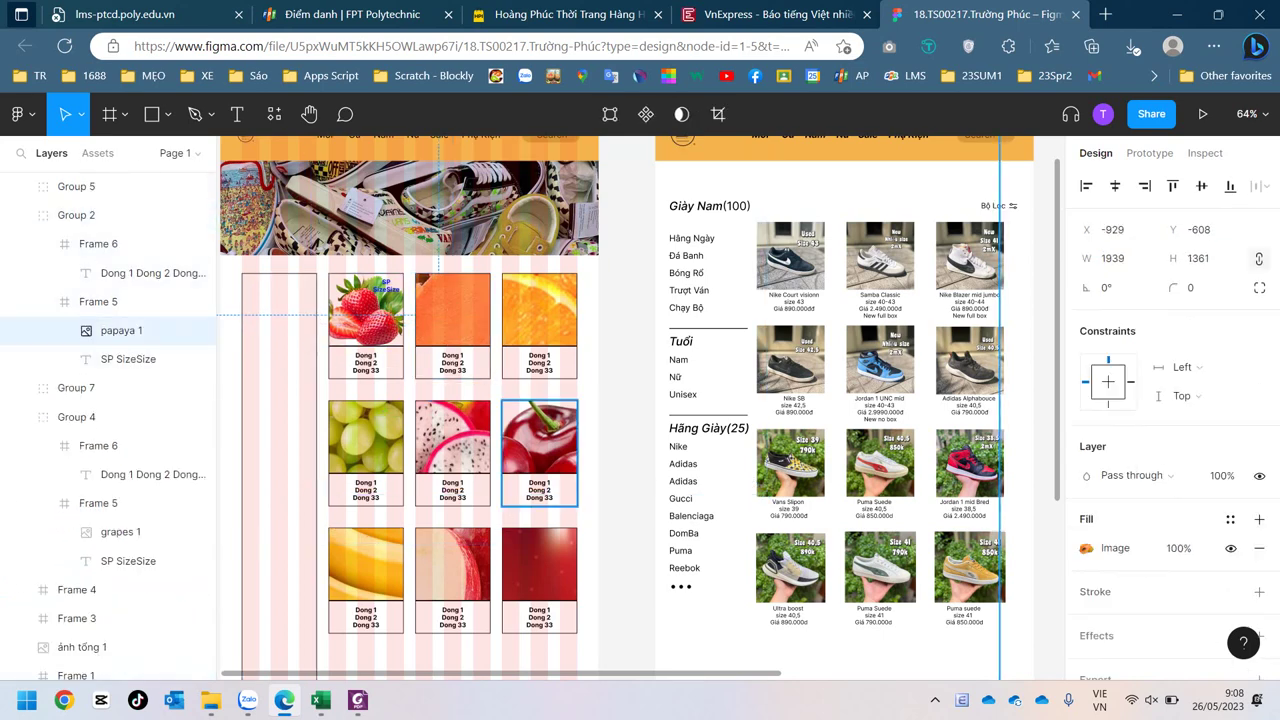
scroll(505, 442, "down", 3)
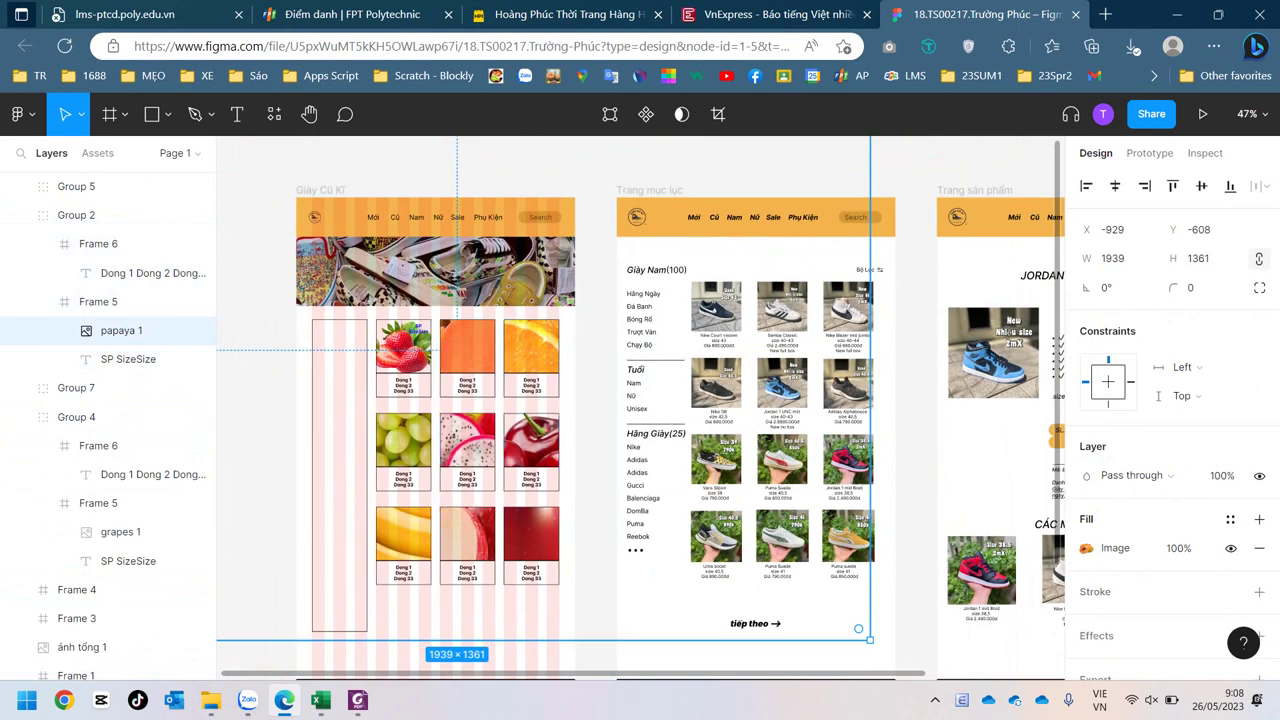
key("Escape")
left_click(76, 215)
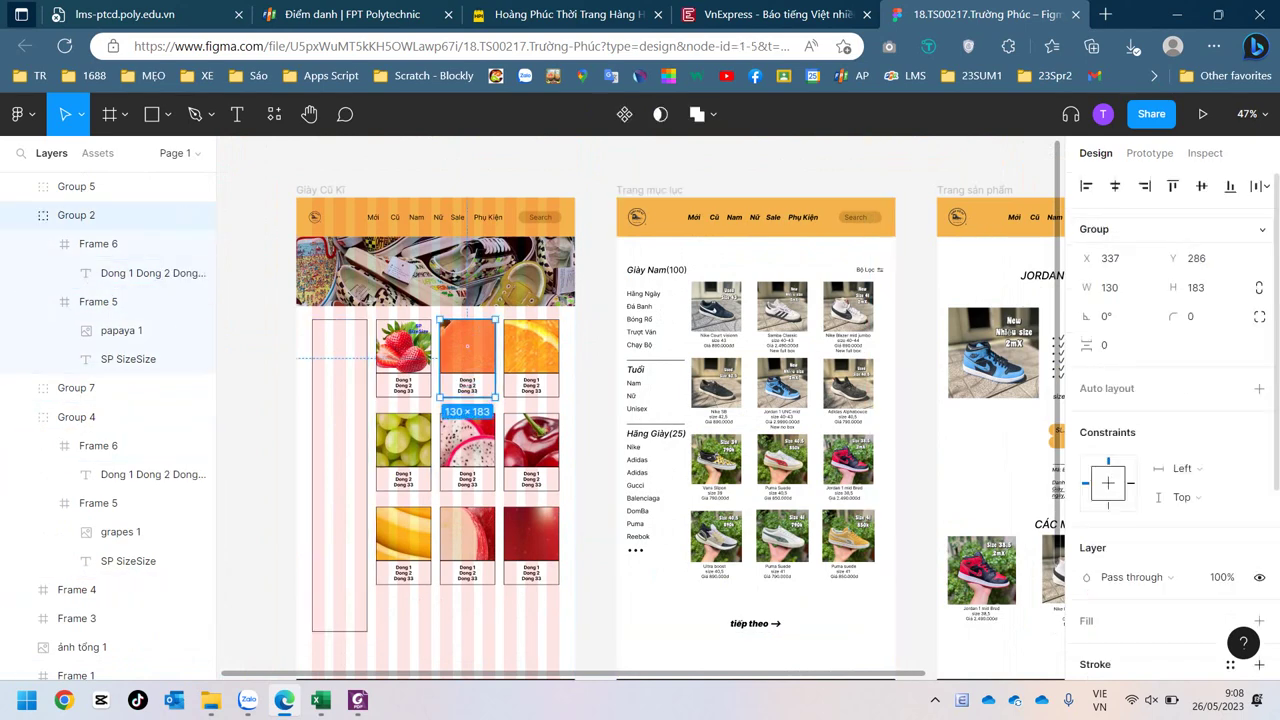
left_click(121, 330)
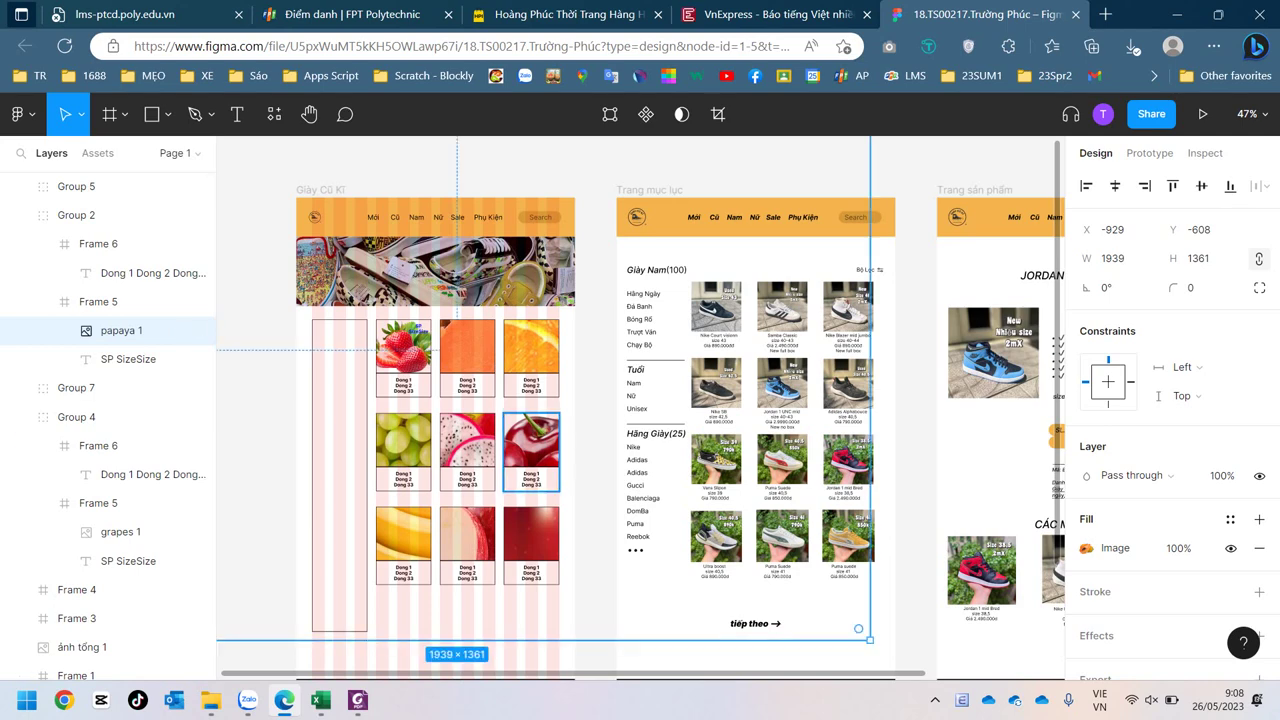
left_click_drag(858, 629, 532, 403)
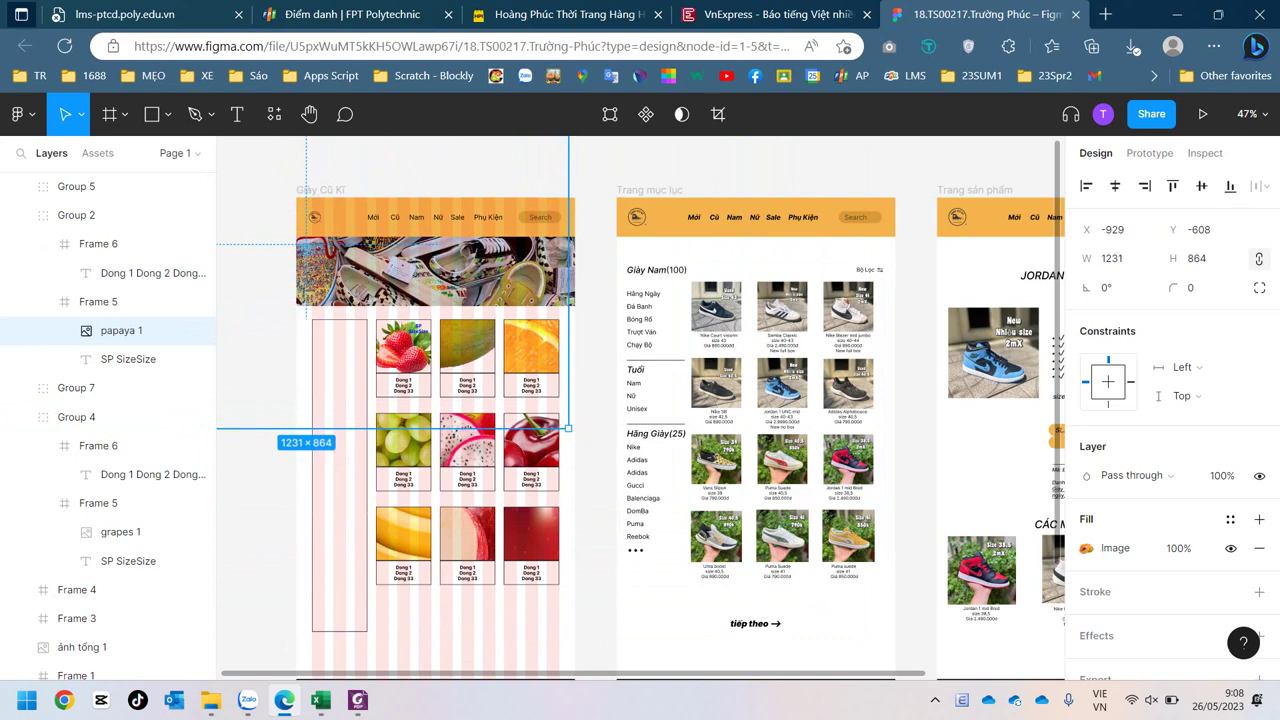
Step: Resize the papaya image down to 133×93 to fit its card
left_click_drag(532, 403, 568, 333)
scroll(568, 333, "down", 2)
scroll(568, 333, "up", 5)
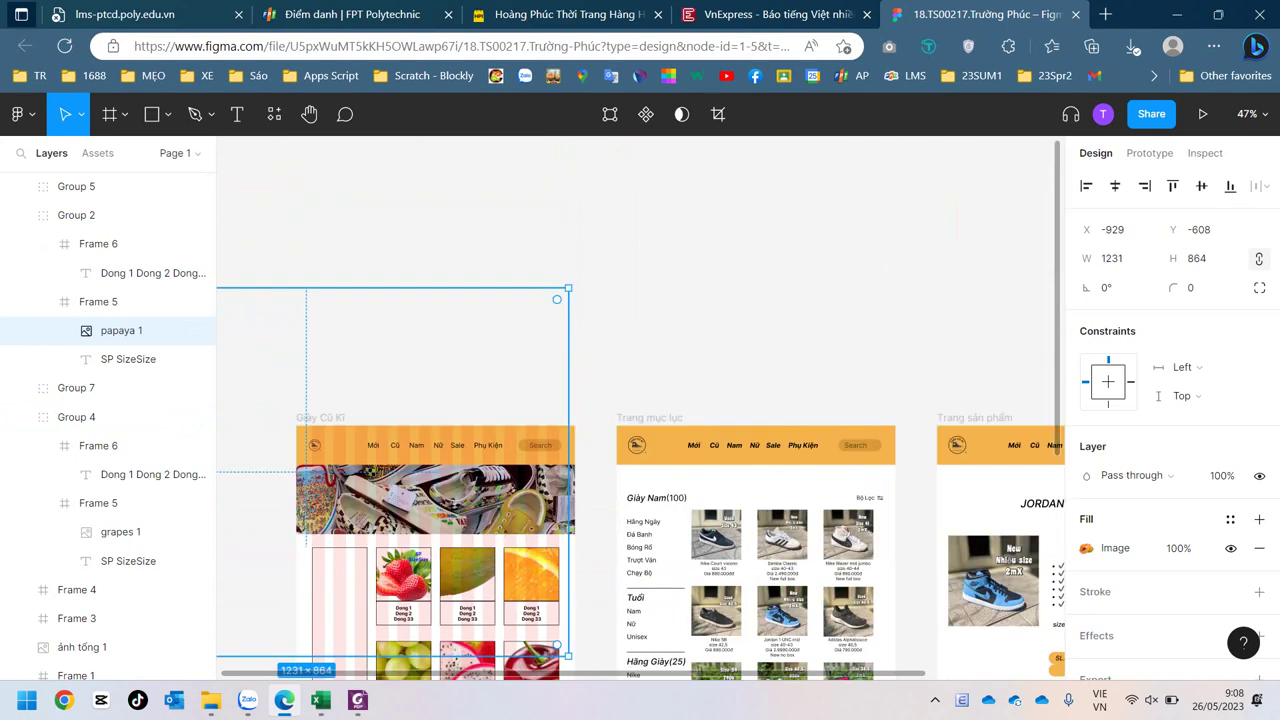
scroll(640, 480, "left", 3)
scroll(640, 480, "left", 4)
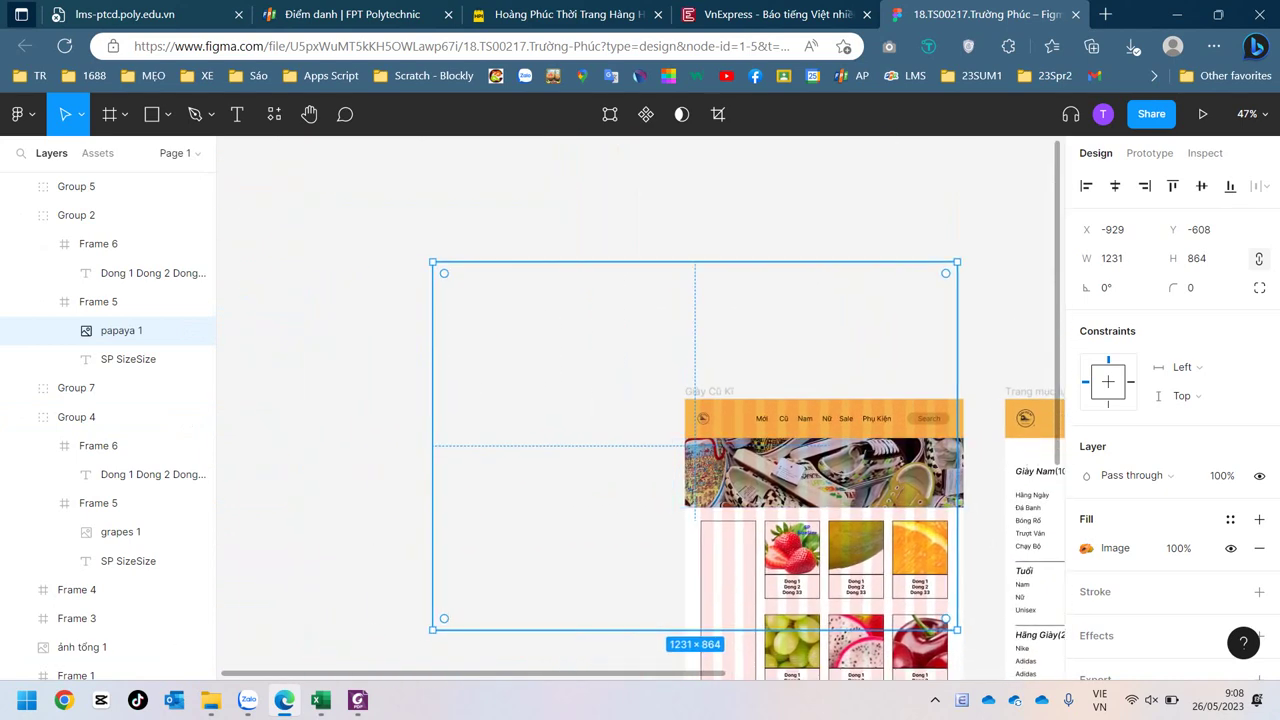
left_click_drag(432, 262, 802, 521)
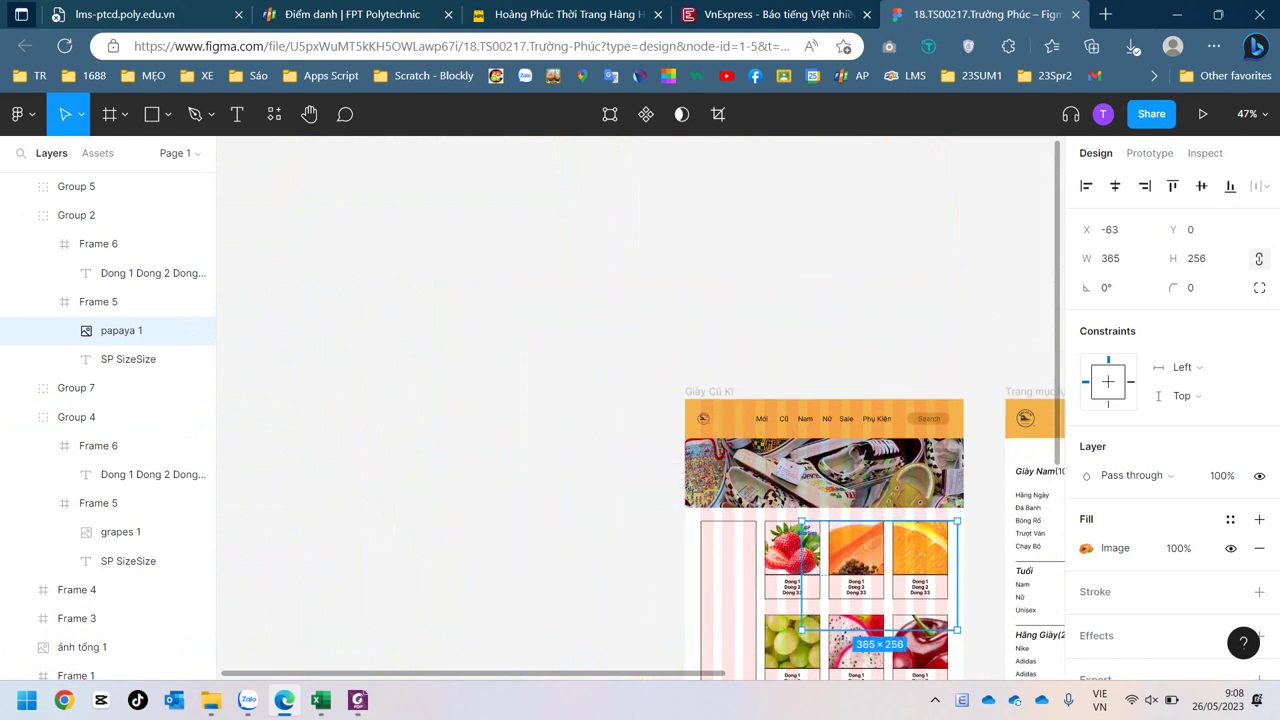
left_click_drag(957, 630, 885, 579)
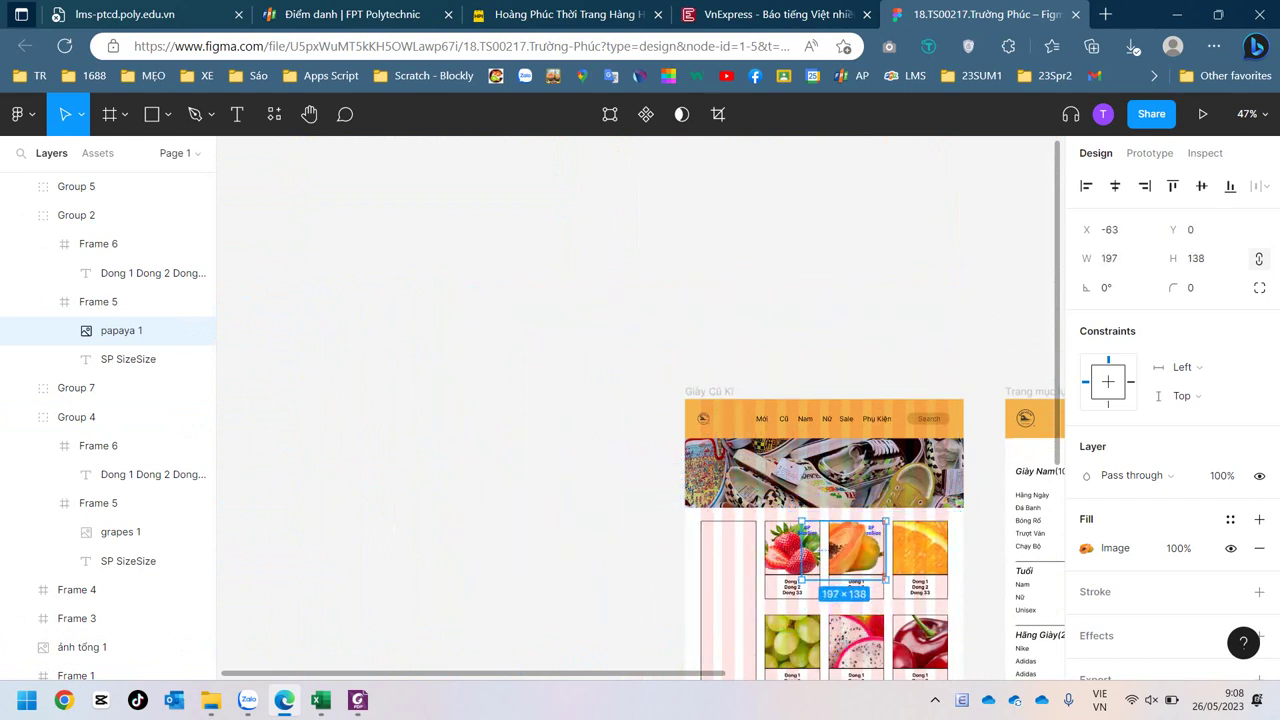
mouse_move(802, 521)
left_mouse_down()
mouse_move(857, 547)
mouse_move(829, 529)
left_mouse_up()
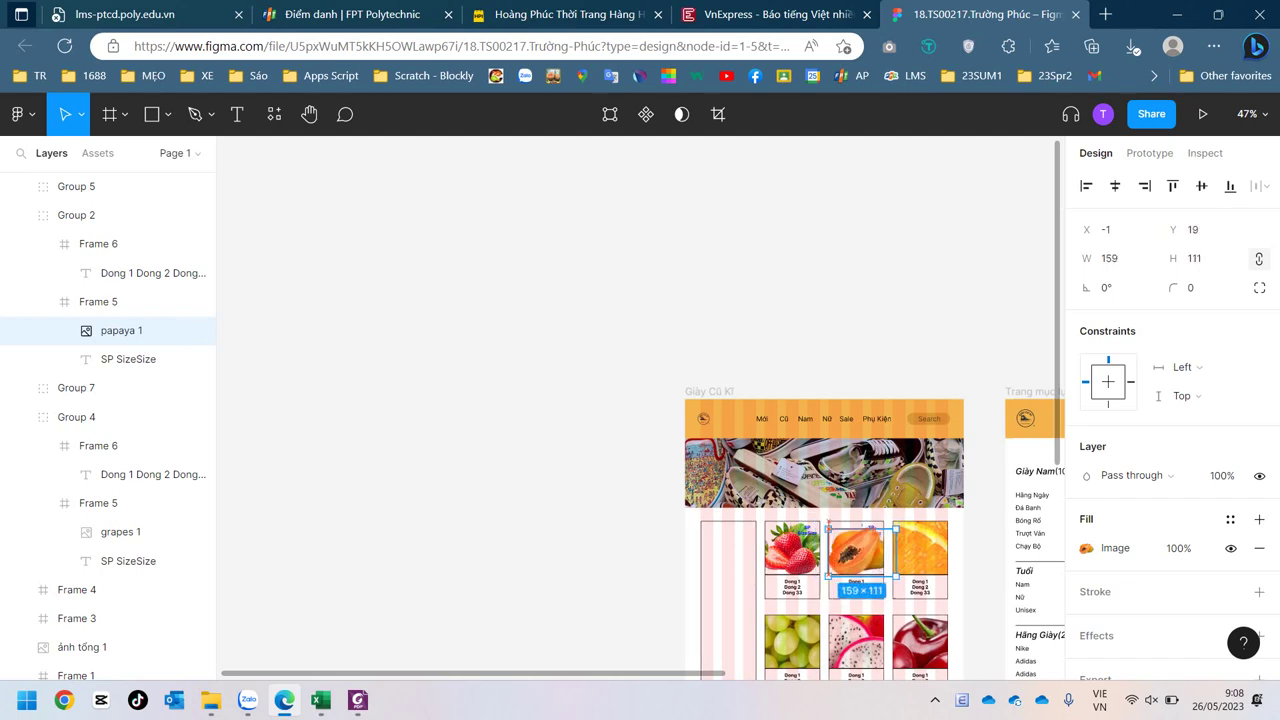
left_click_drag(895, 578, 884, 569)
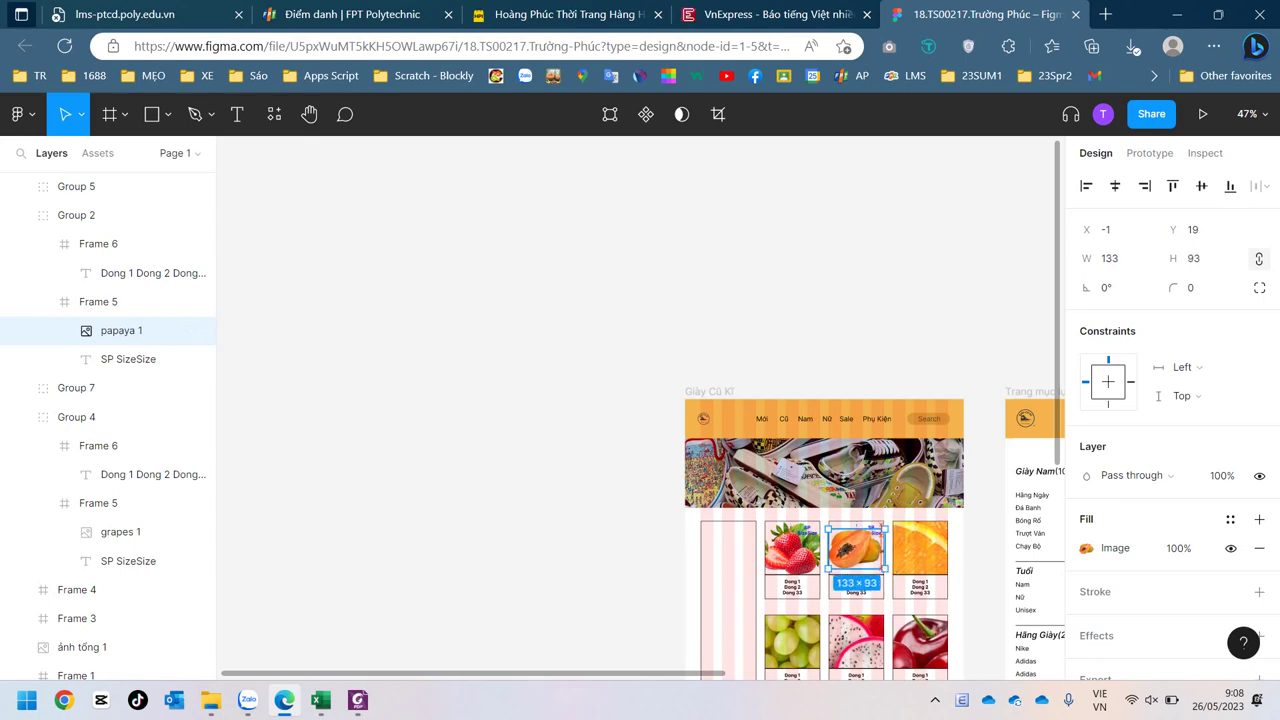
Step: Move papaya 1 below the SP SizeSize label in the Layers panel
scroll(920, 680, "up", 2)
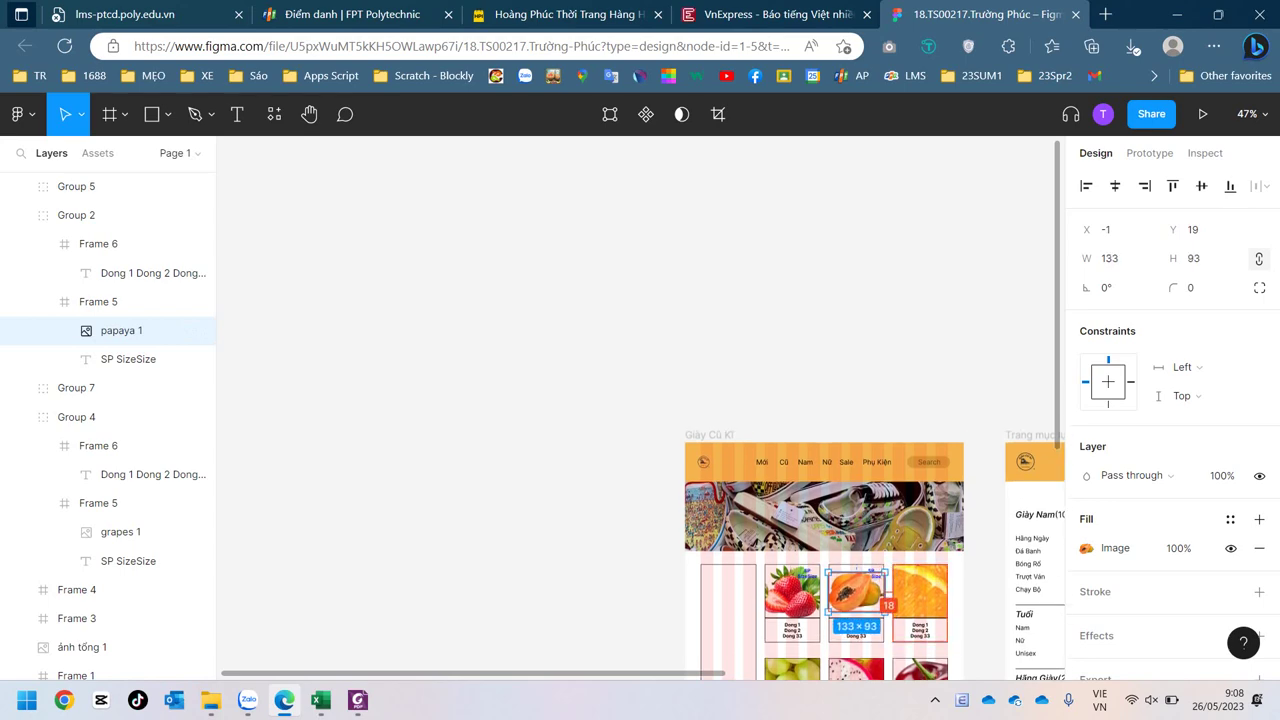
scroll(920, 680, "up", 2)
scroll(920, 680, "up", 2)
scroll(865, 504, "up", 3)
scroll(865, 504, "up", 3)
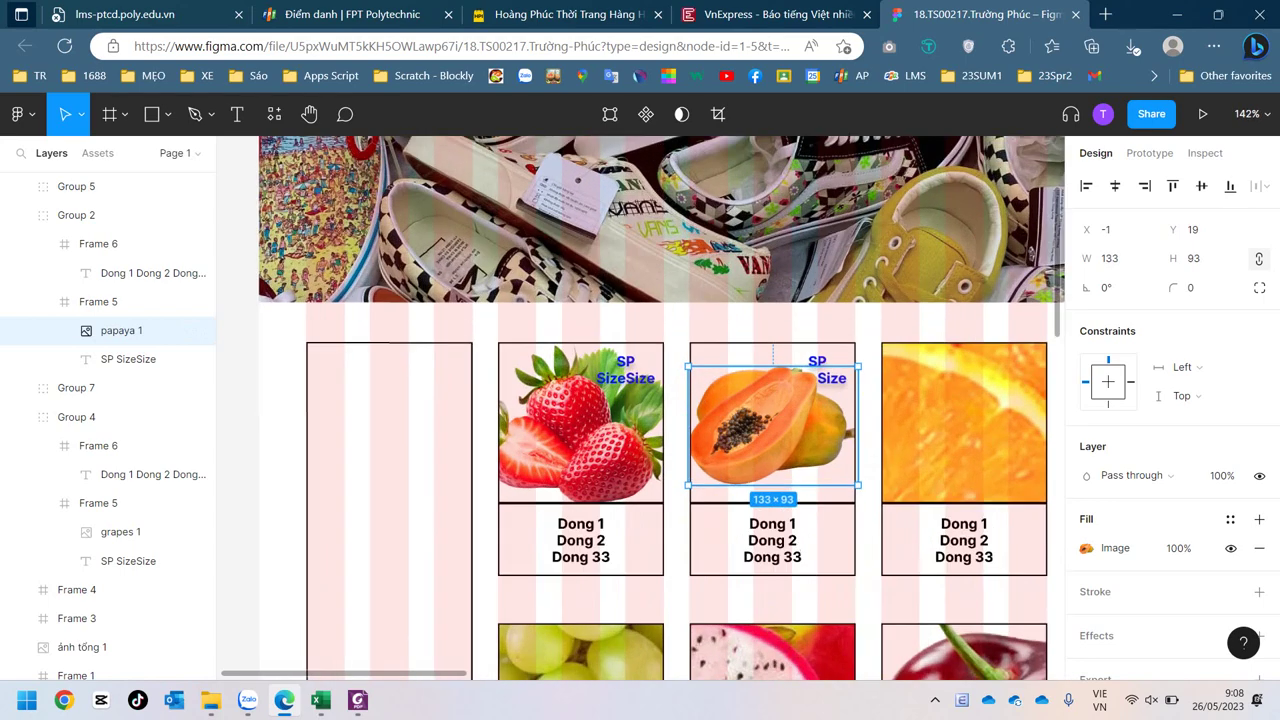
scroll(865, 504, "up", 2)
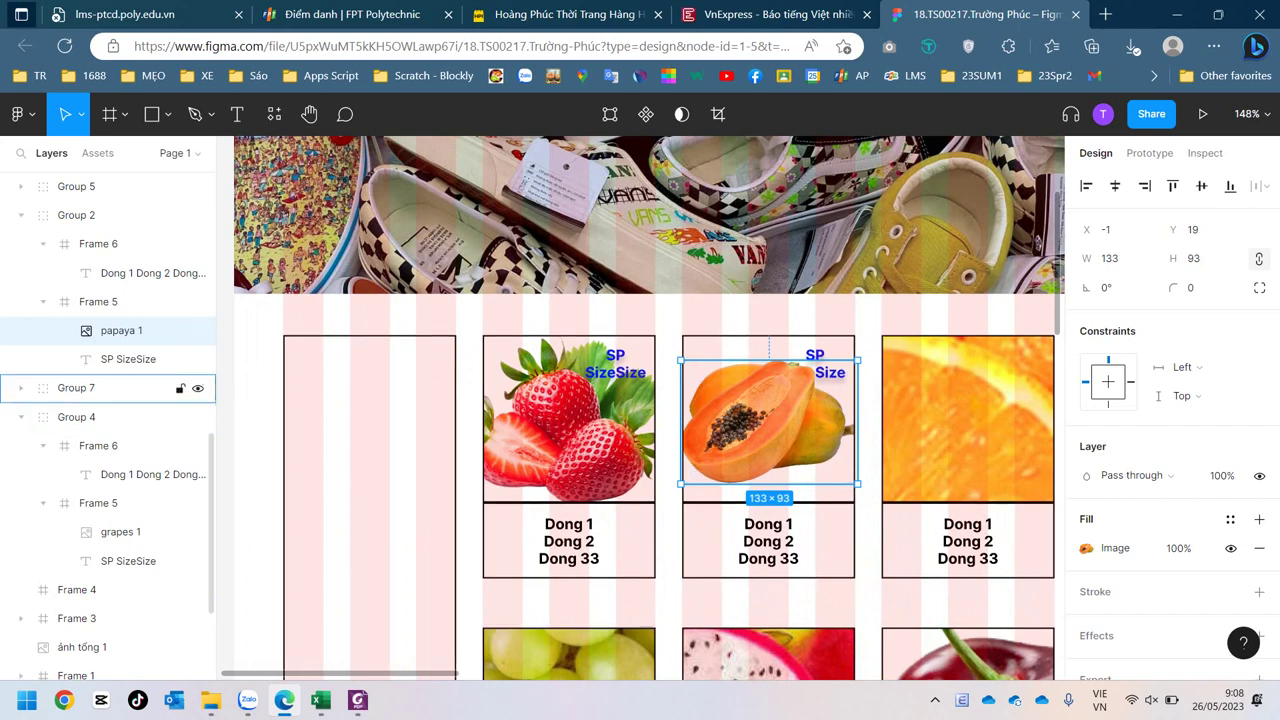
left_click_drag(120, 330, 120, 372)
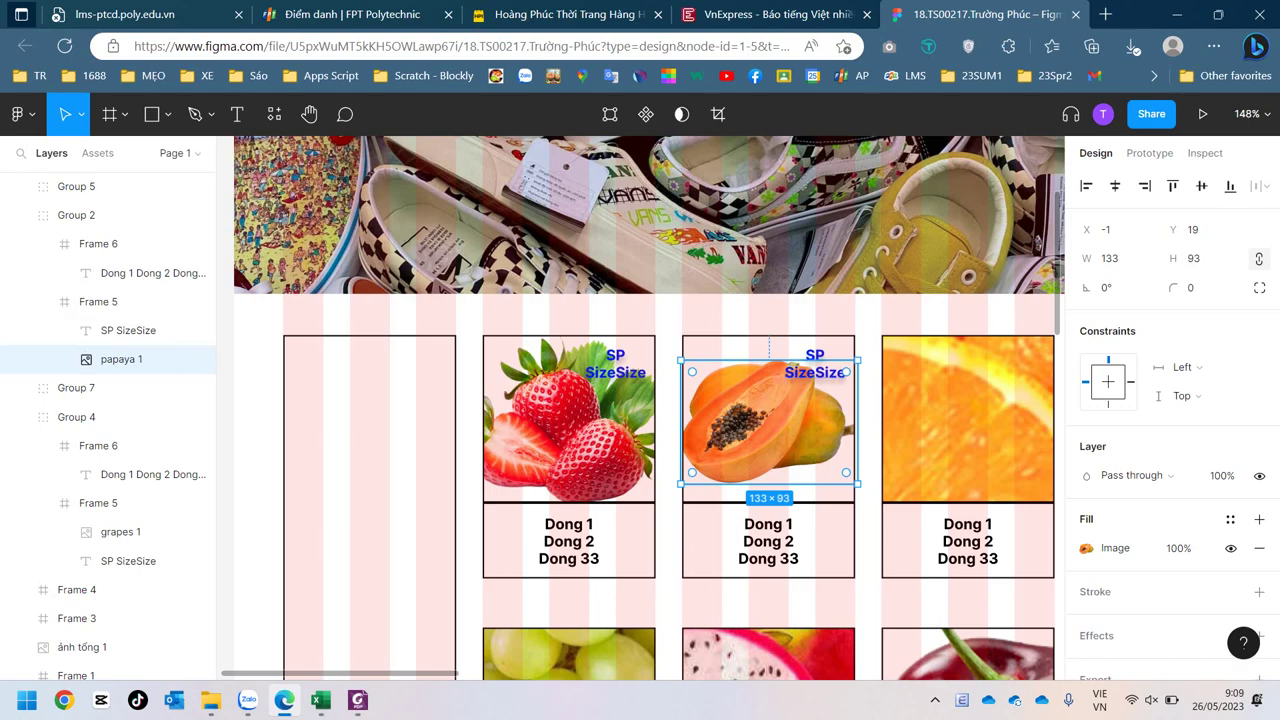
scroll(770, 420, "down", 3)
scroll(814, 493, "down", 5)
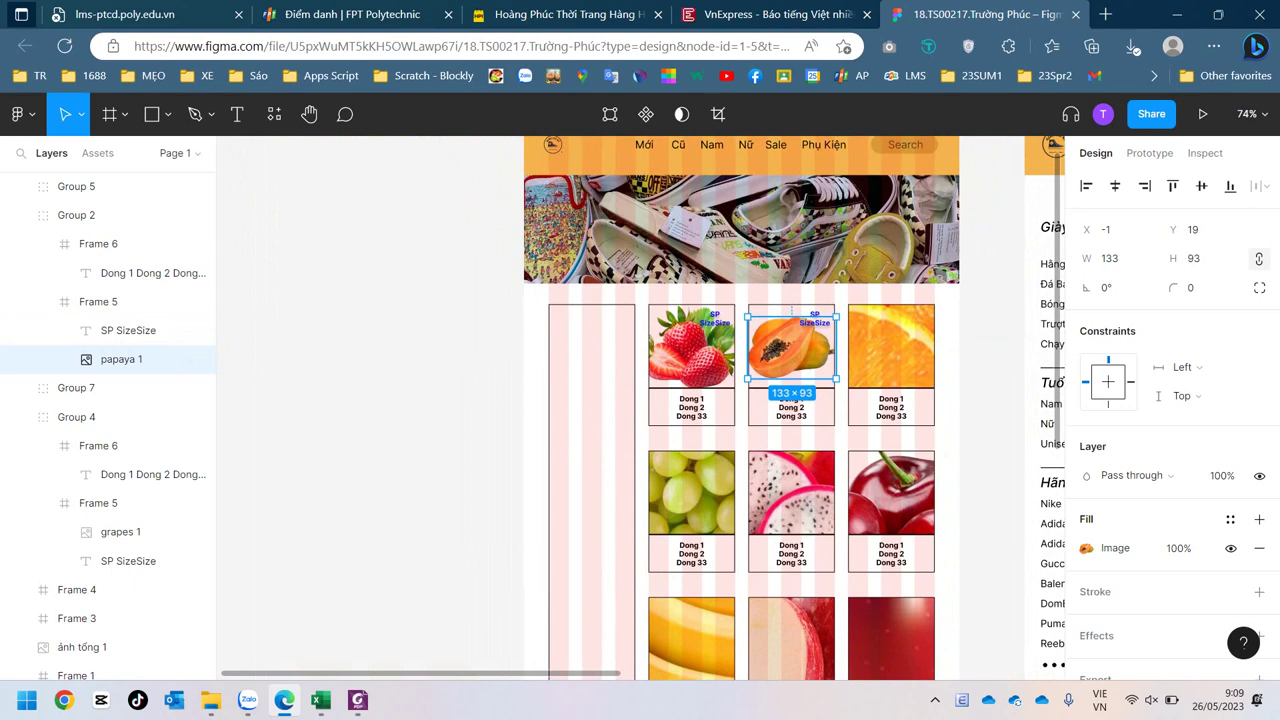
scroll(640, 408, "right", 1)
scroll(640, 408, "right", 4)
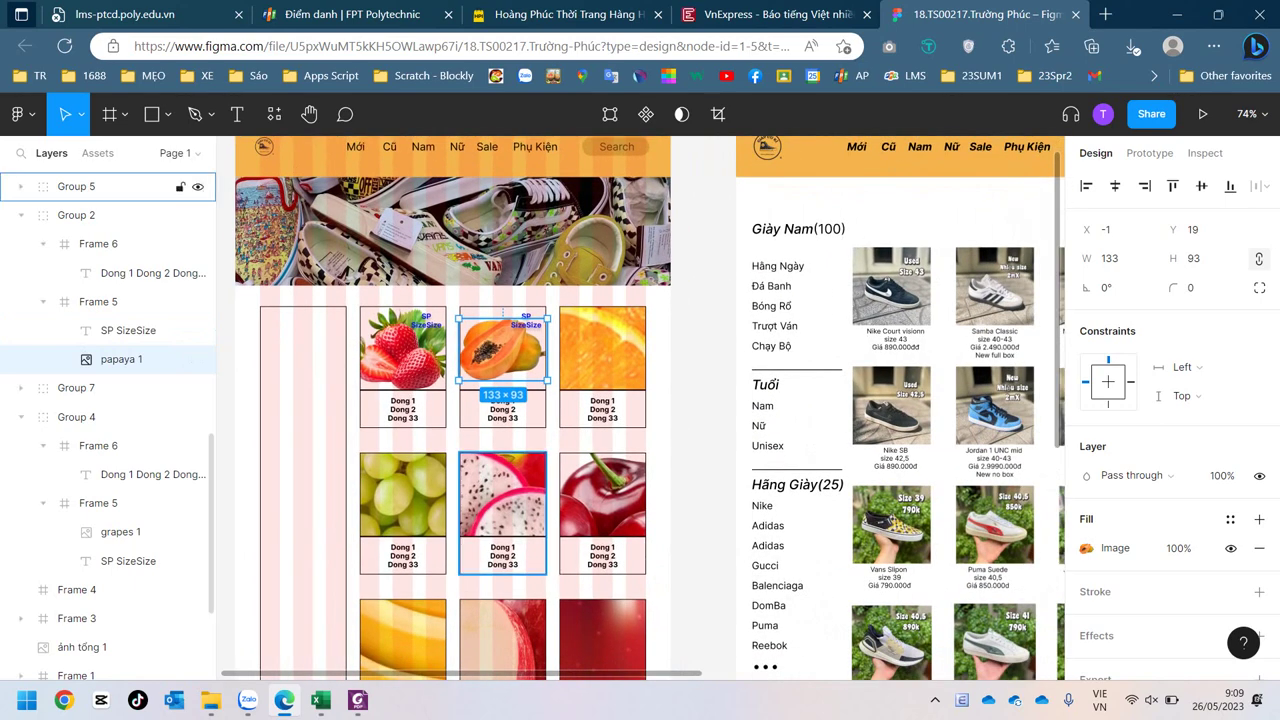
left_click(81, 114)
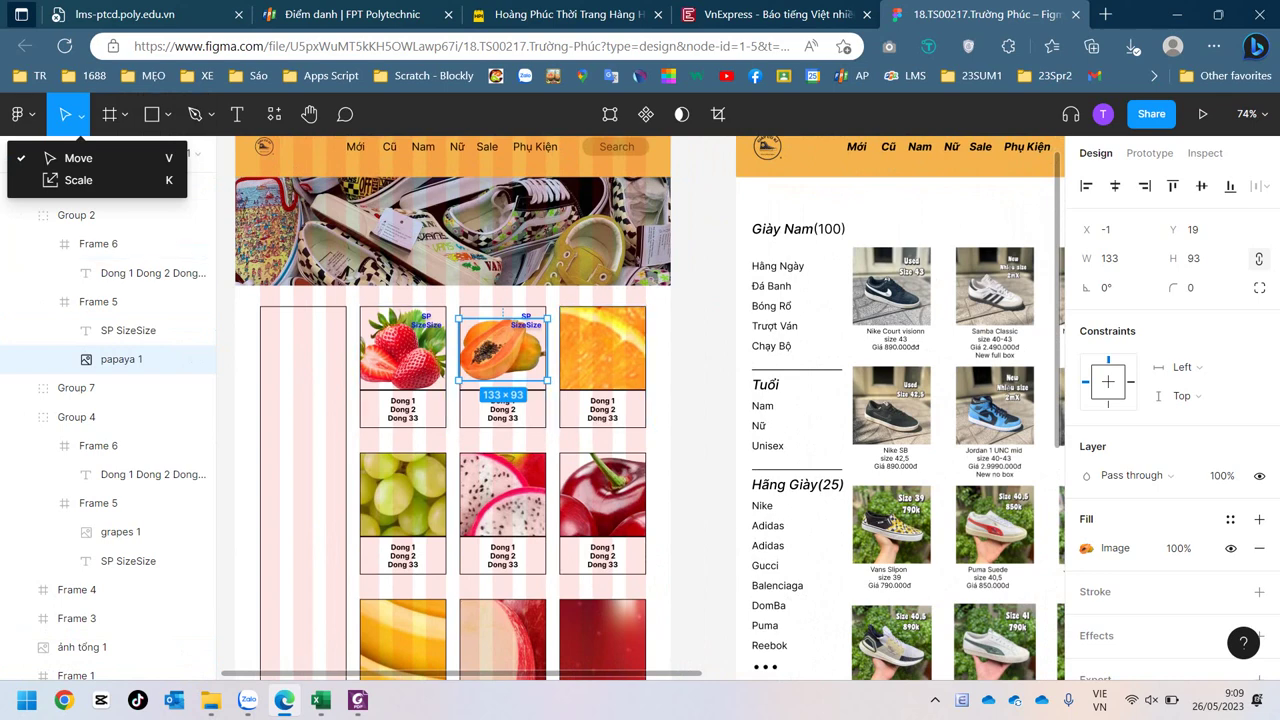
Step: Remove the stroke from the three top-row cards, then undo it
key("Escape")
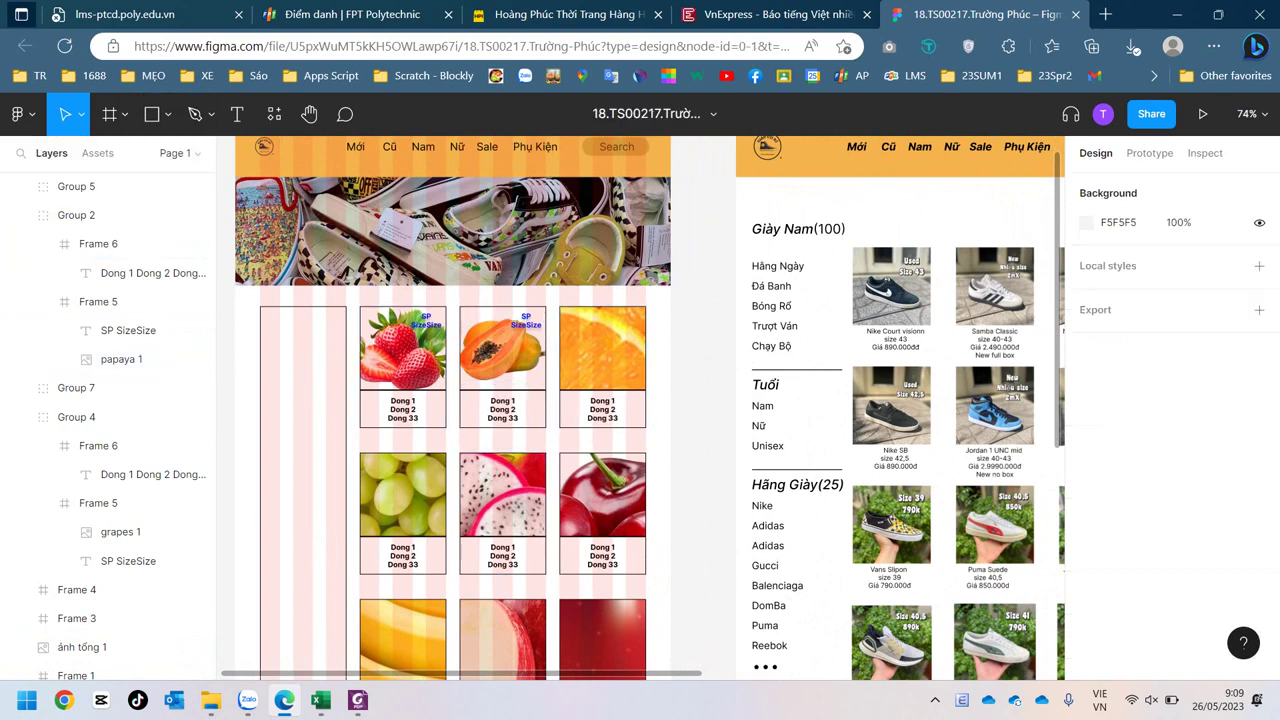
left_click_drag(352, 300, 620, 420)
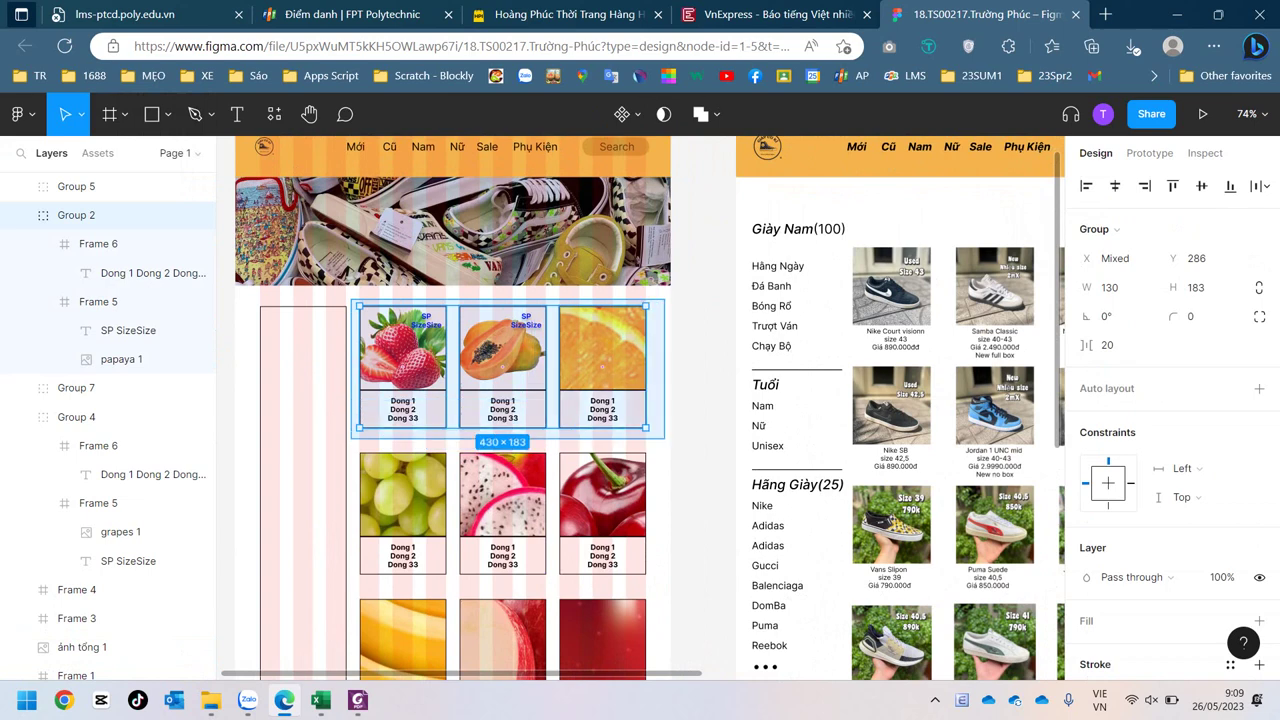
scroll(1170, 440, "down", 3)
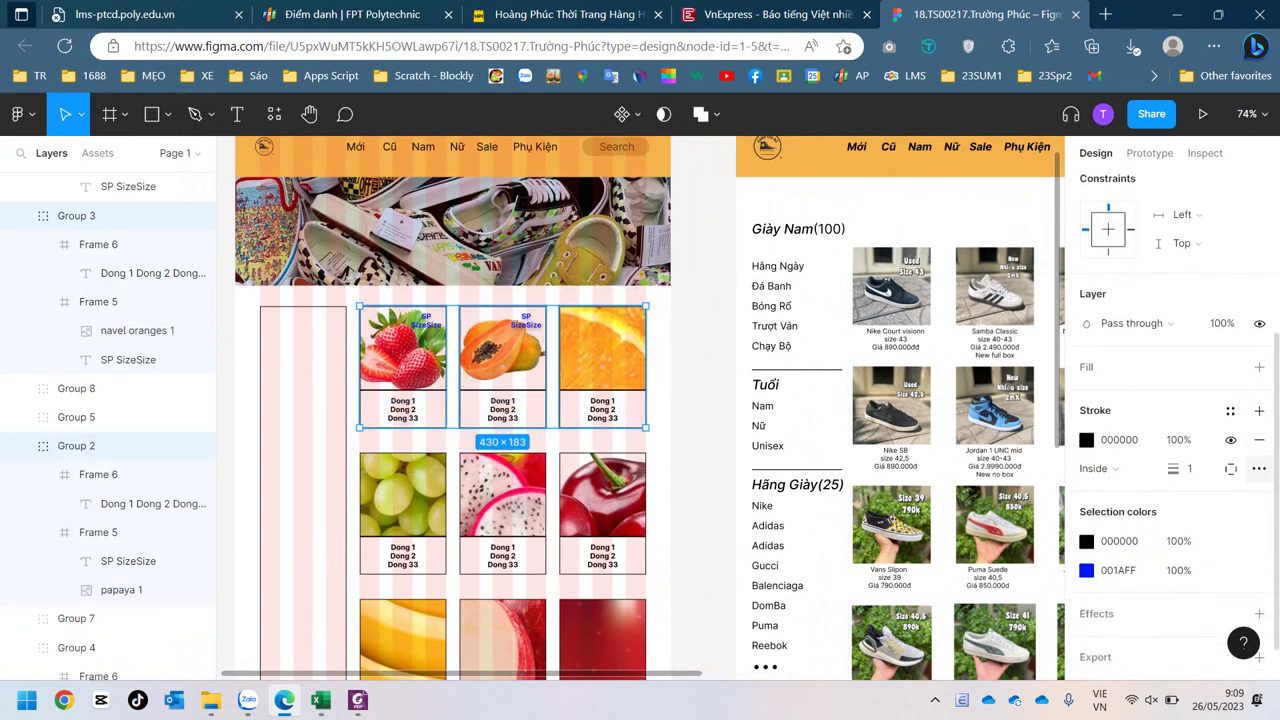
left_click(1259, 439)
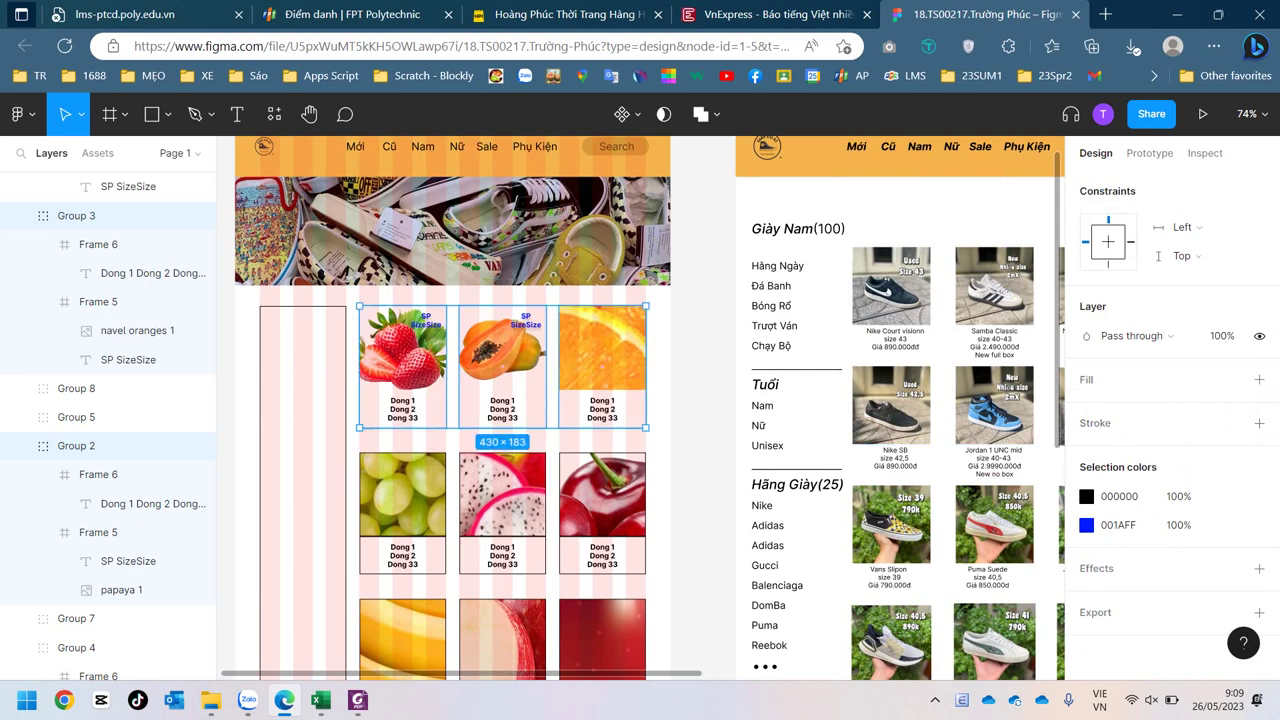
key("ctrl+z")
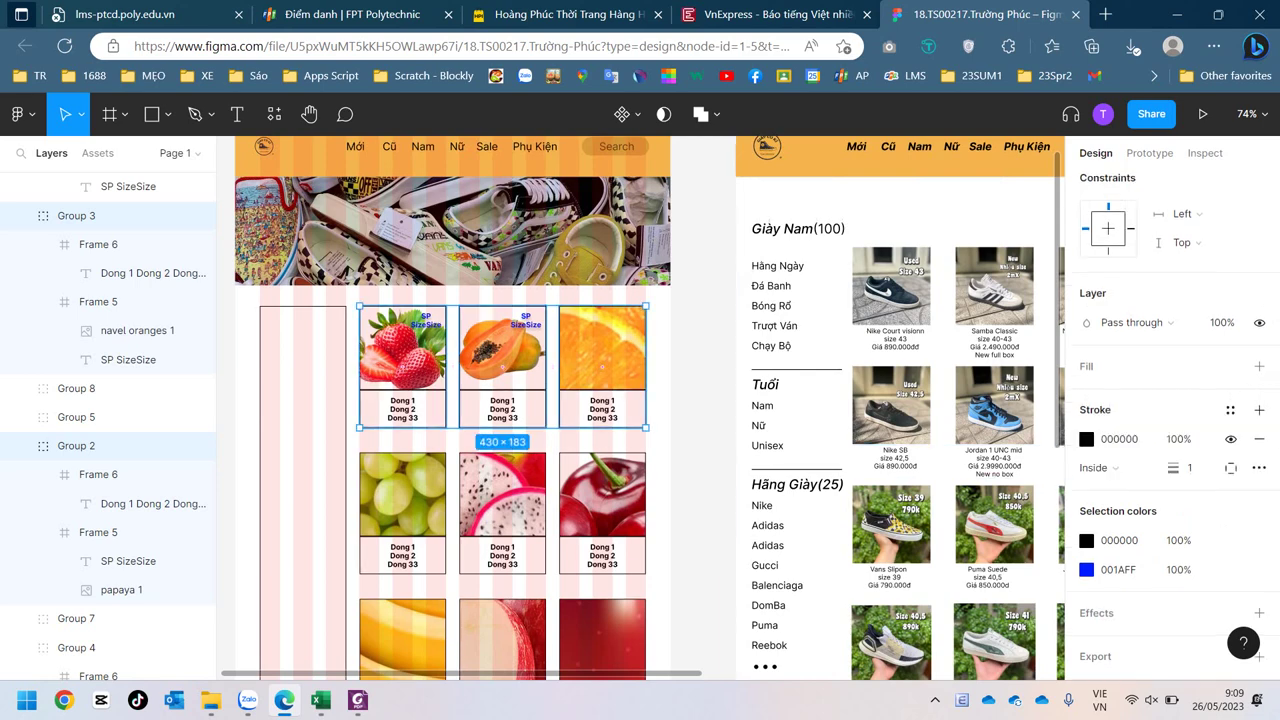
key("Escape")
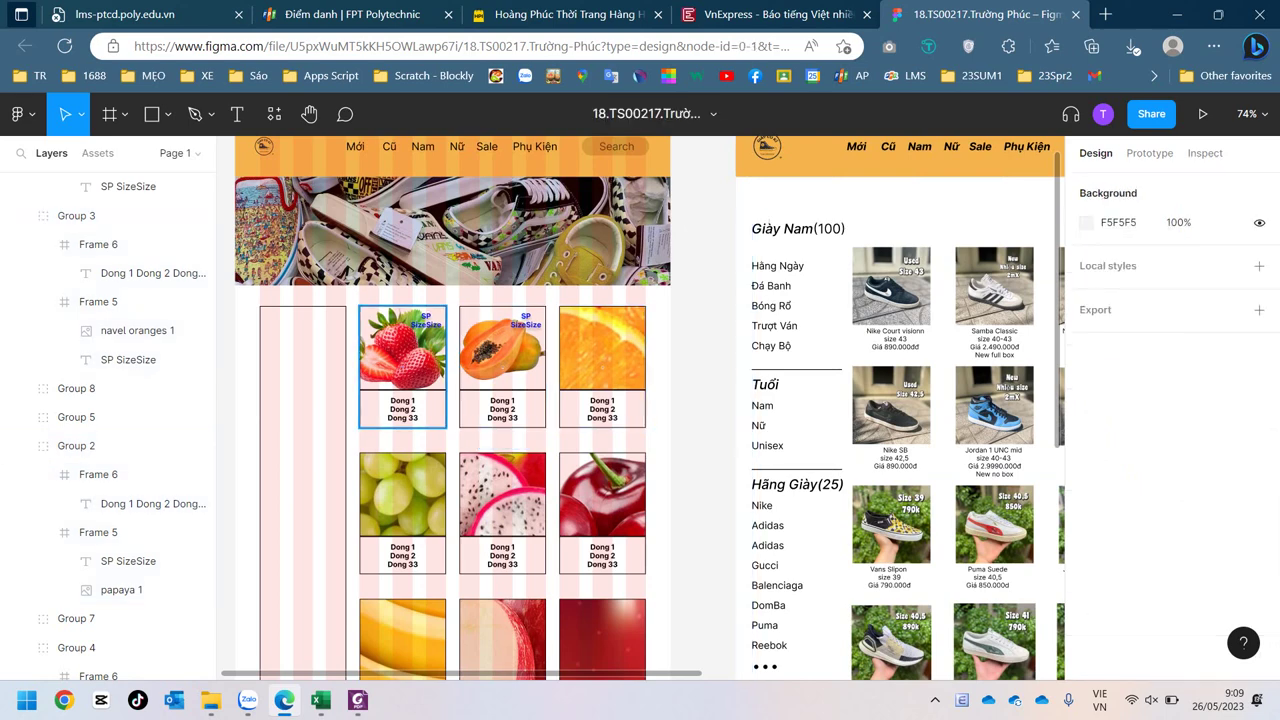
Step: Select the whole grid of fruit cards and delete their black stroke
left_click_drag(352, 294, 662, 587)
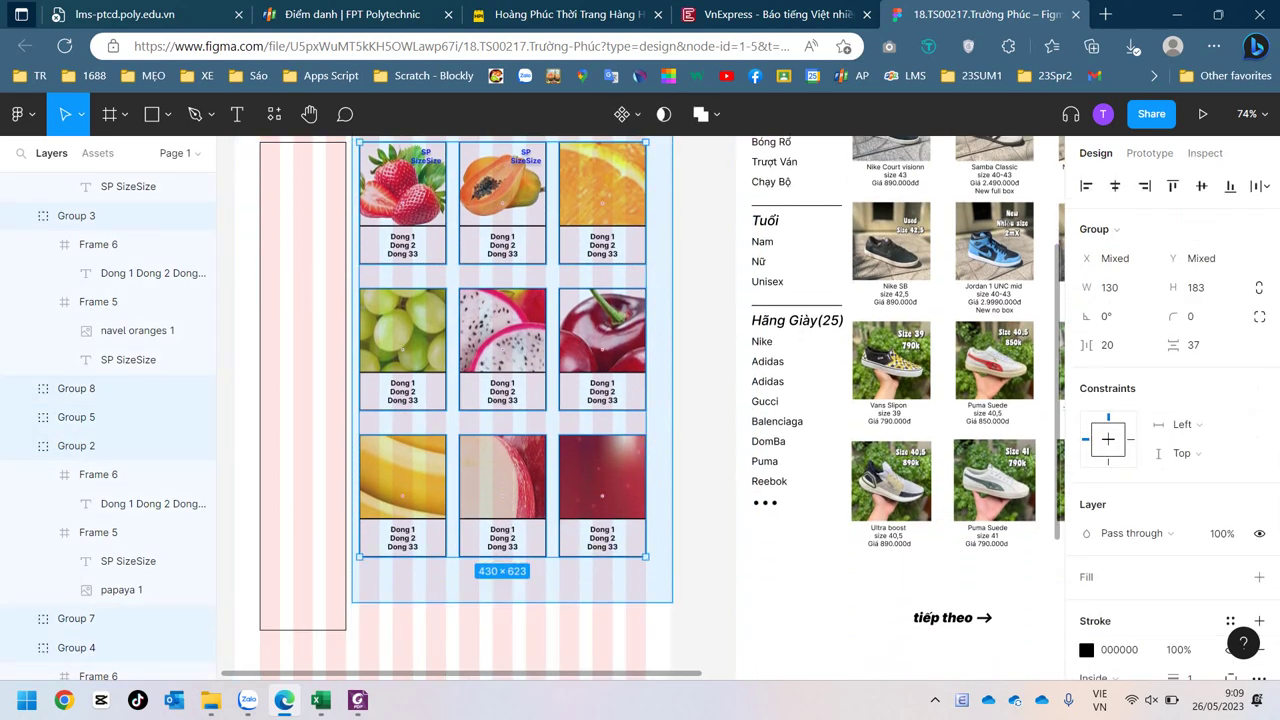
scroll(1160, 450, "down", 3)
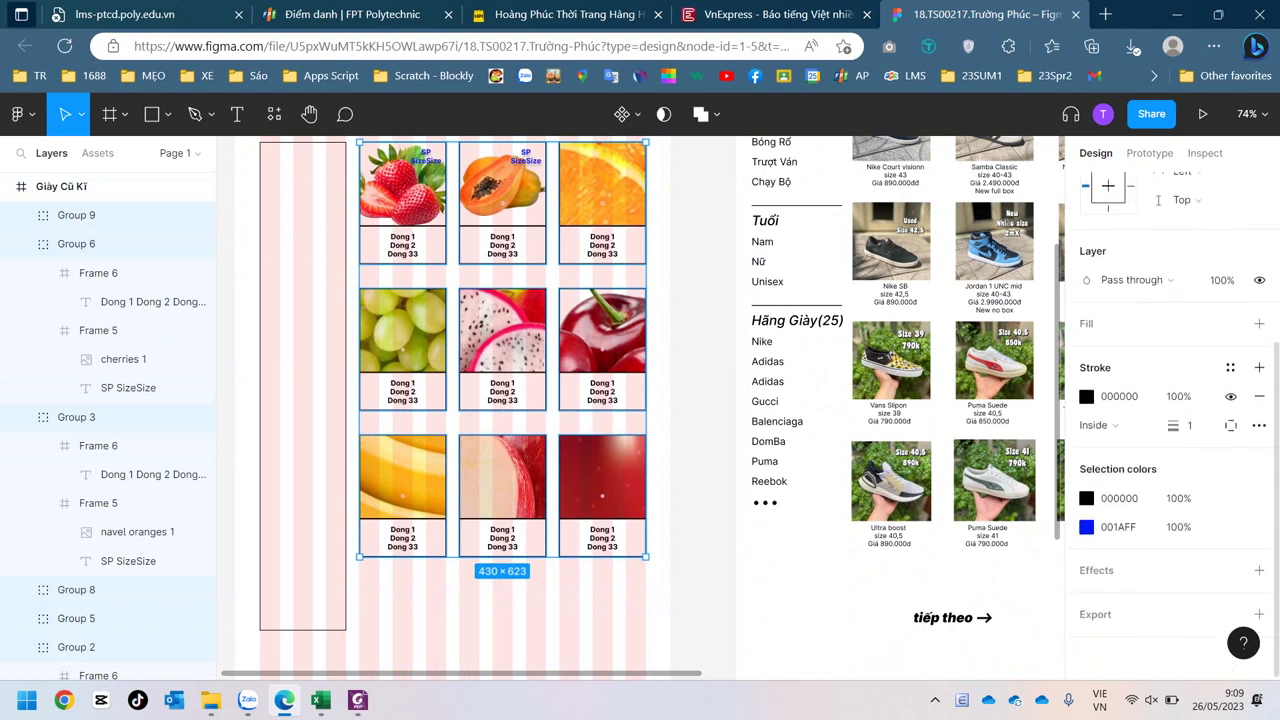
left_click(1260, 396)
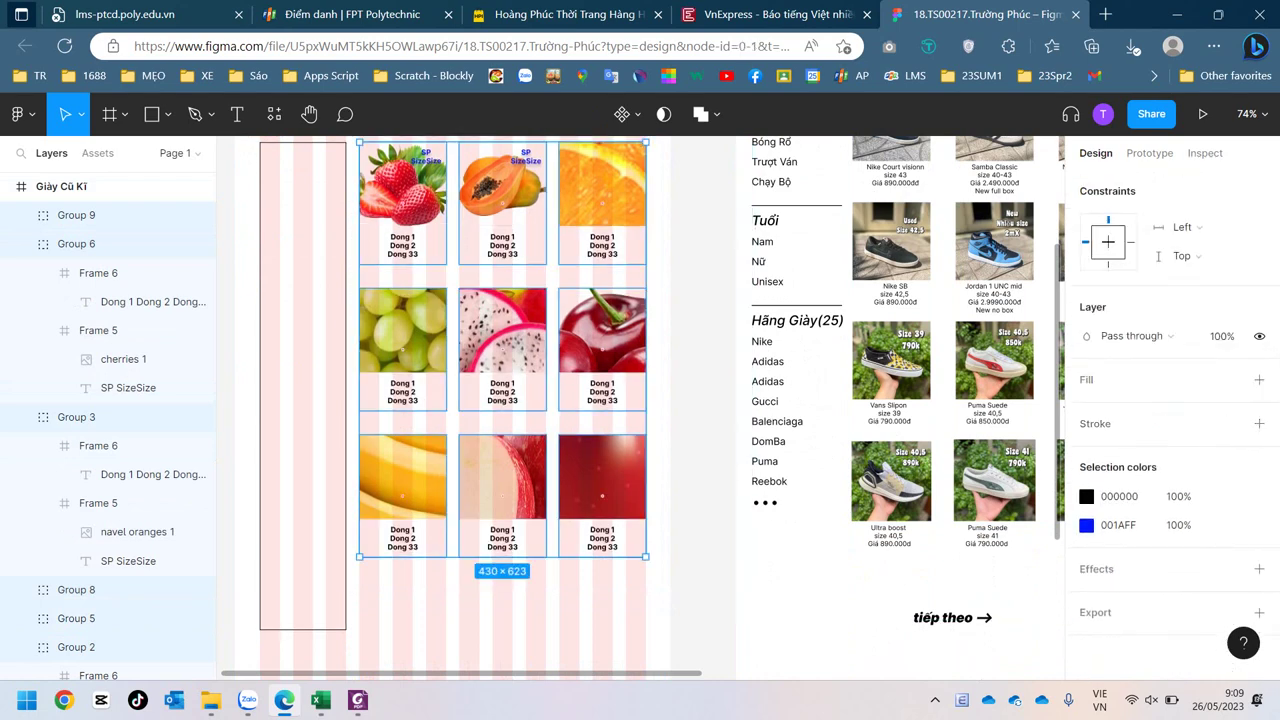
key("Escape")
scroll(660, 390, "up", 2)
scroll(660, 390, "up", 3)
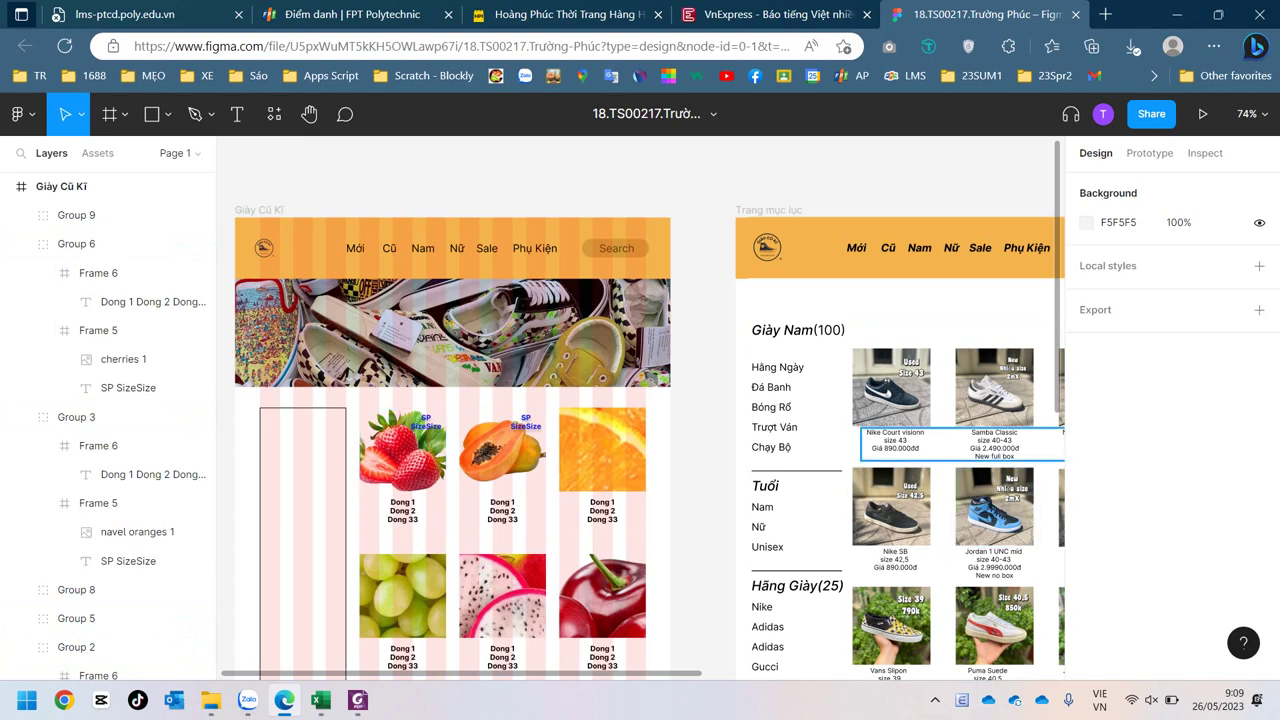
scroll(640, 440, "right", 5)
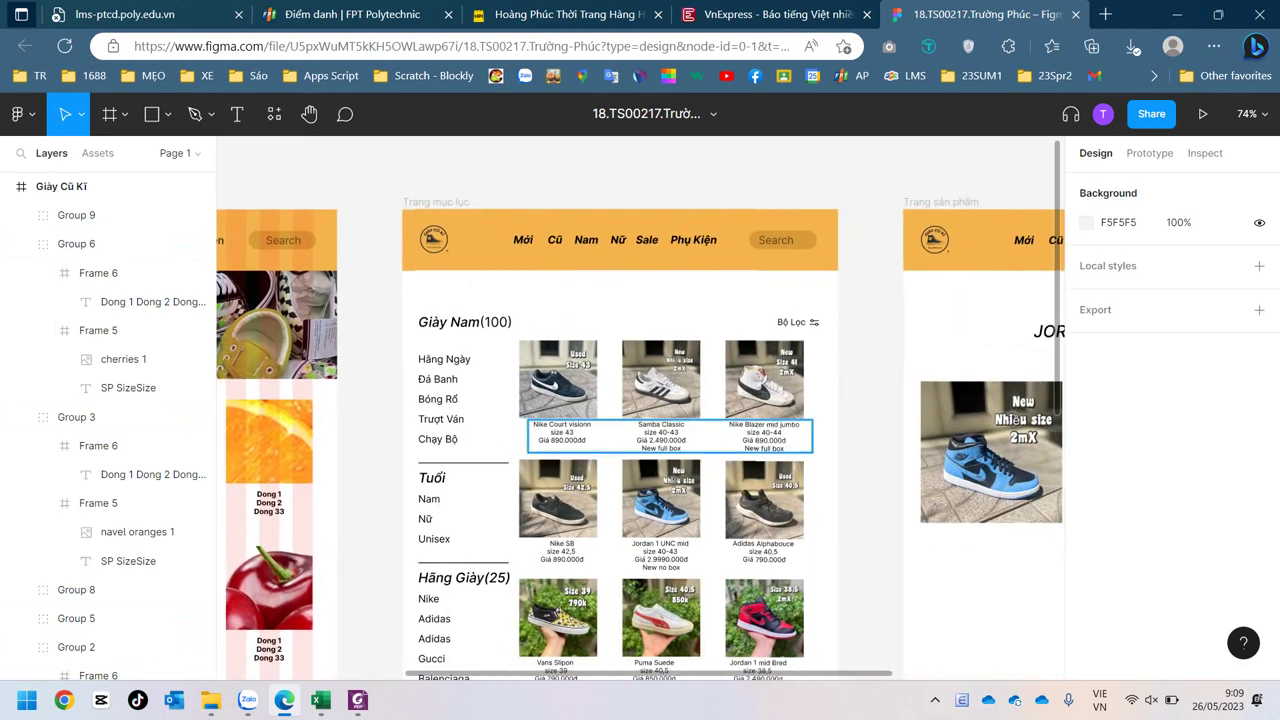
left_click(670, 500)
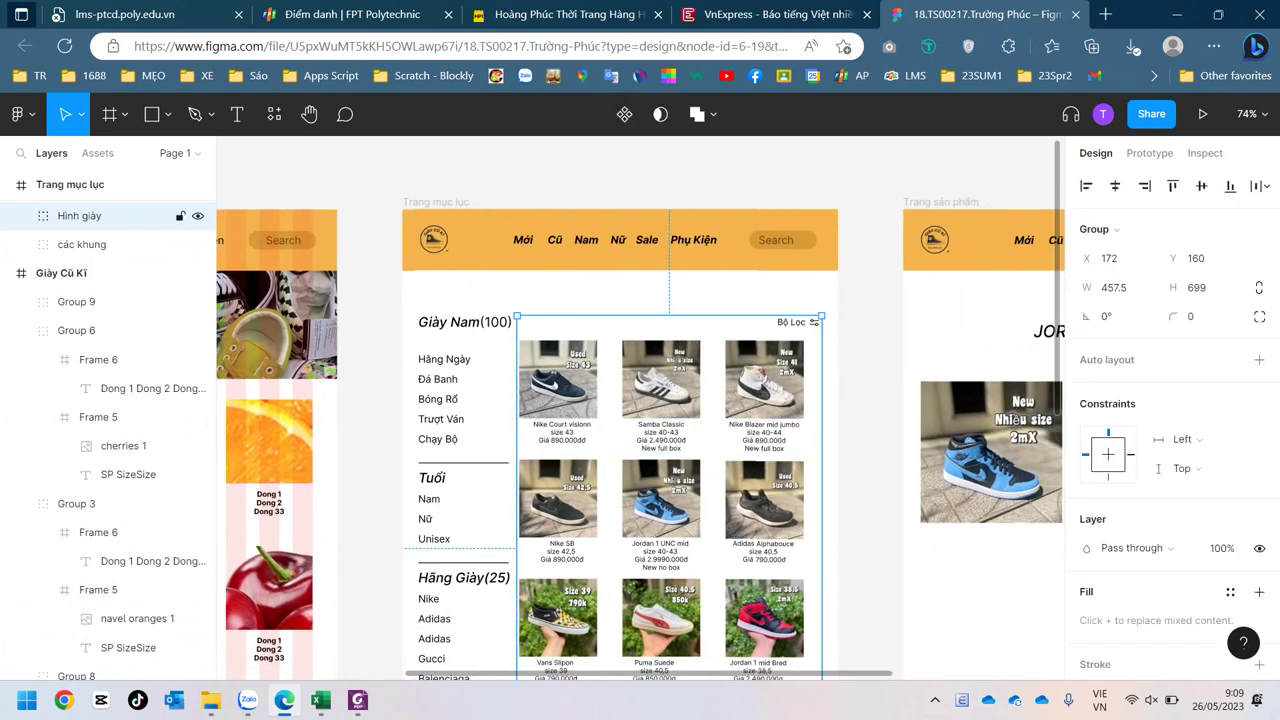
scroll(561, 384, "up", 3)
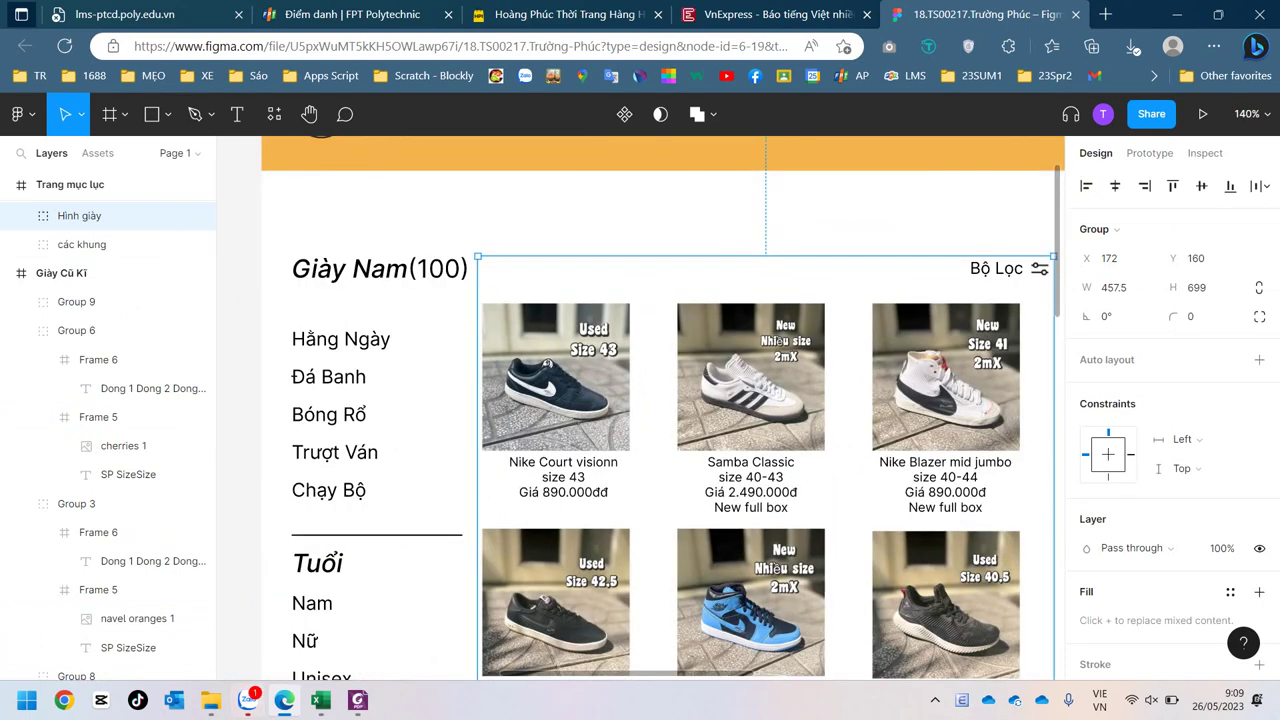
left_click(556, 377, "ctrl")
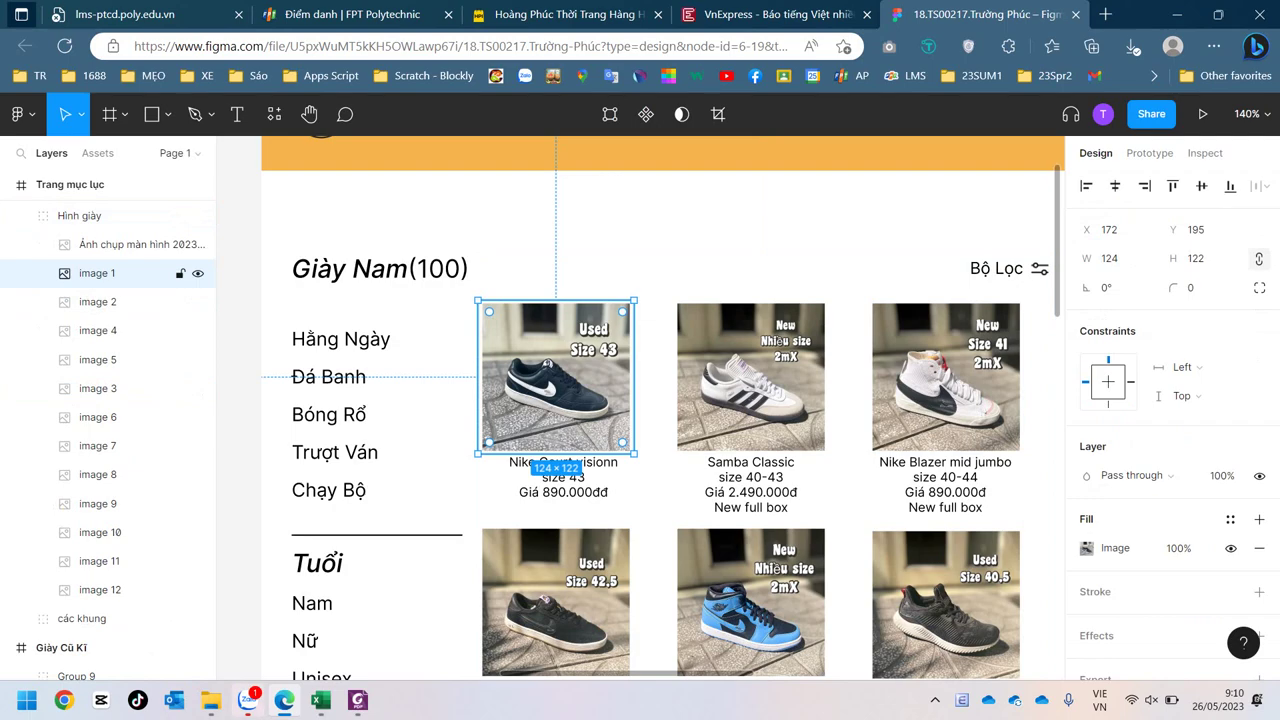
left_click(767, 484)
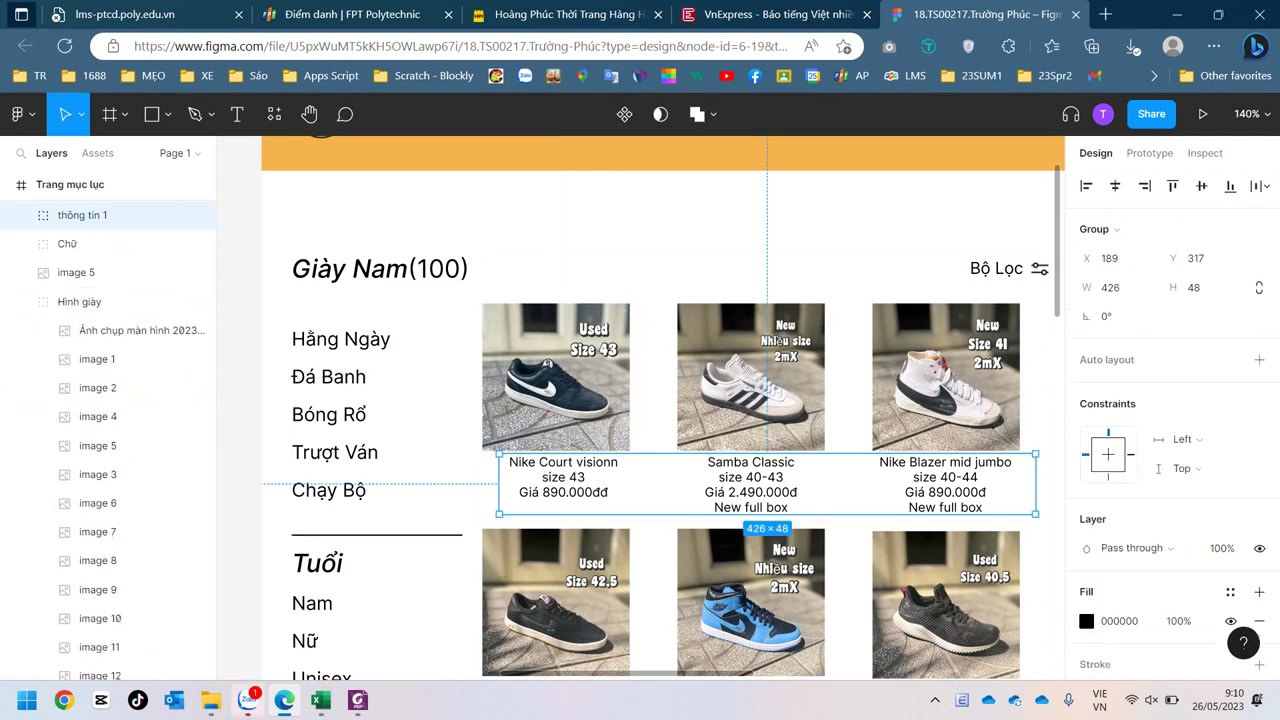
scroll(767, 484, "down", 1)
scroll(767, 484, "down", 2)
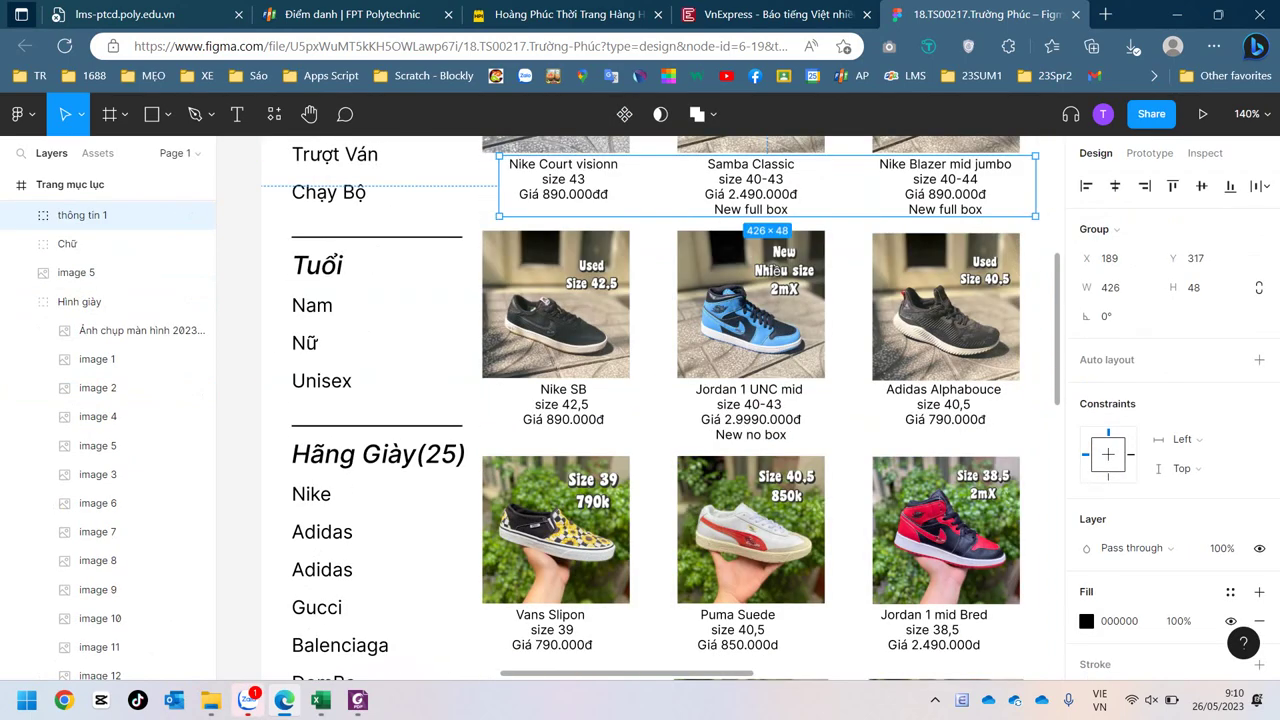
scroll(767, 484, "down", 1)
scroll(767, 484, "down", 2)
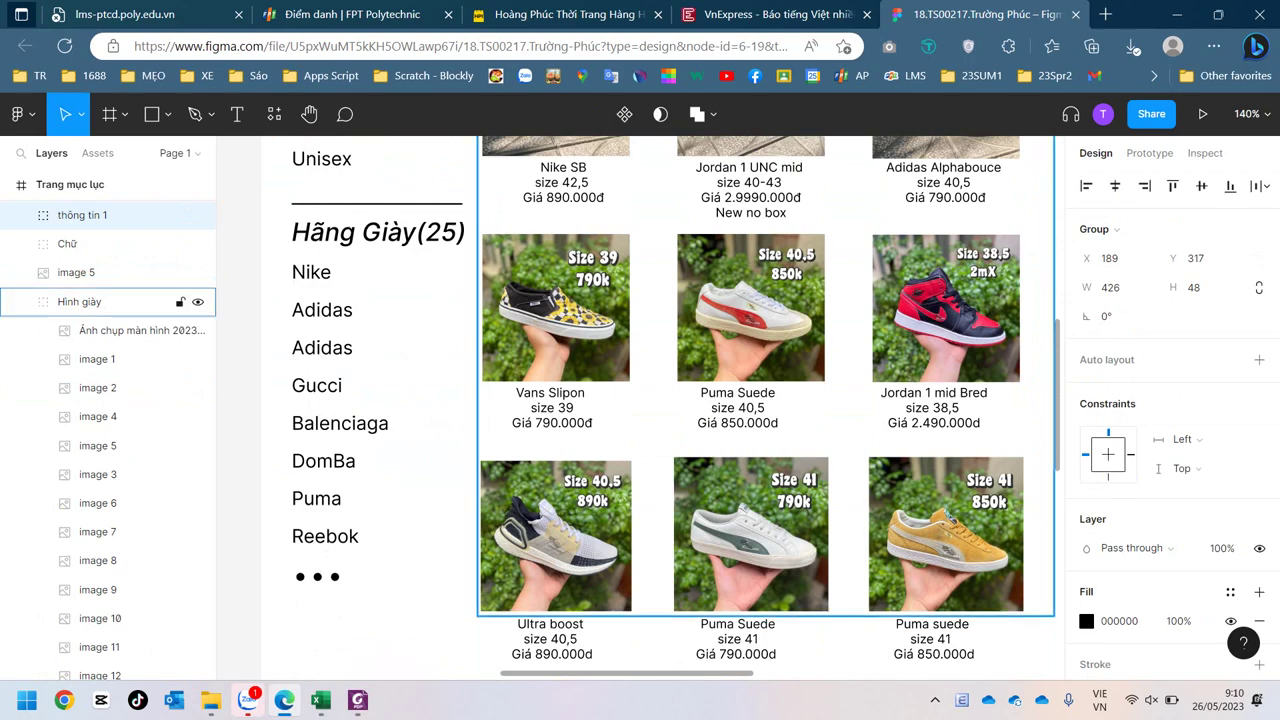